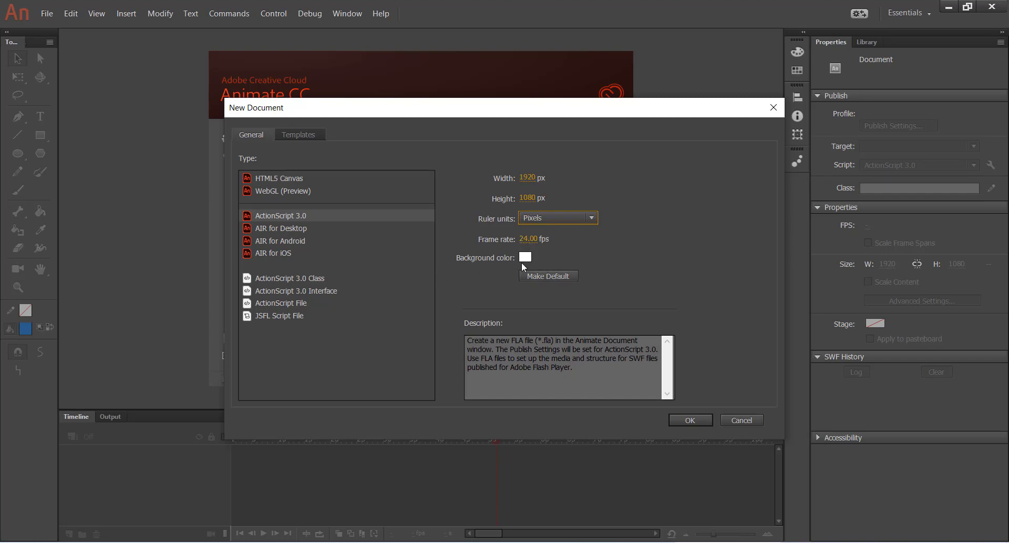
Step: Make the 1920 × 1080 px, 24 fps settings the default and create the ActionScript 3.0 document, showing the whole frame
left_click(548, 280)
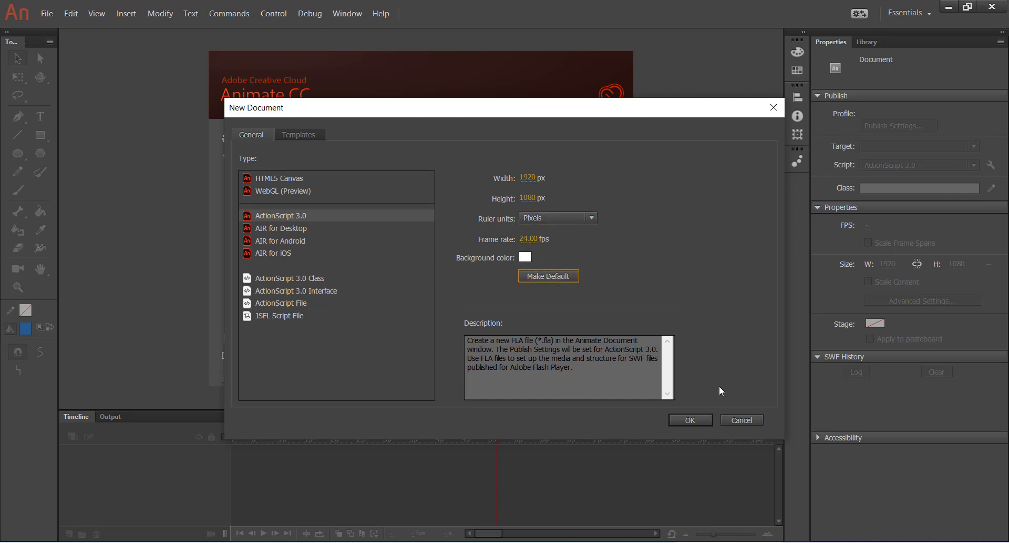
left_click(691, 419)
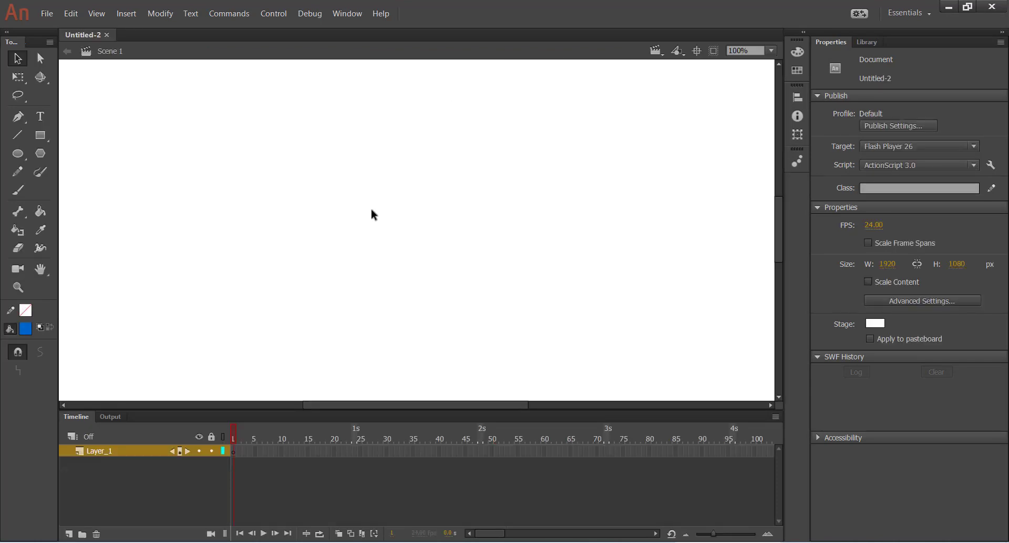
left_click(771, 51)
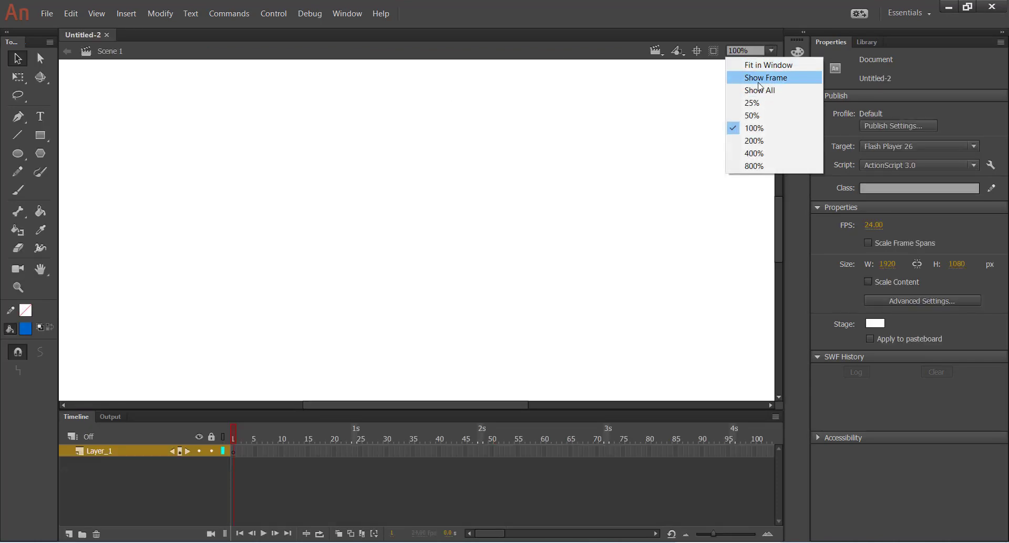
left_click(757, 77)
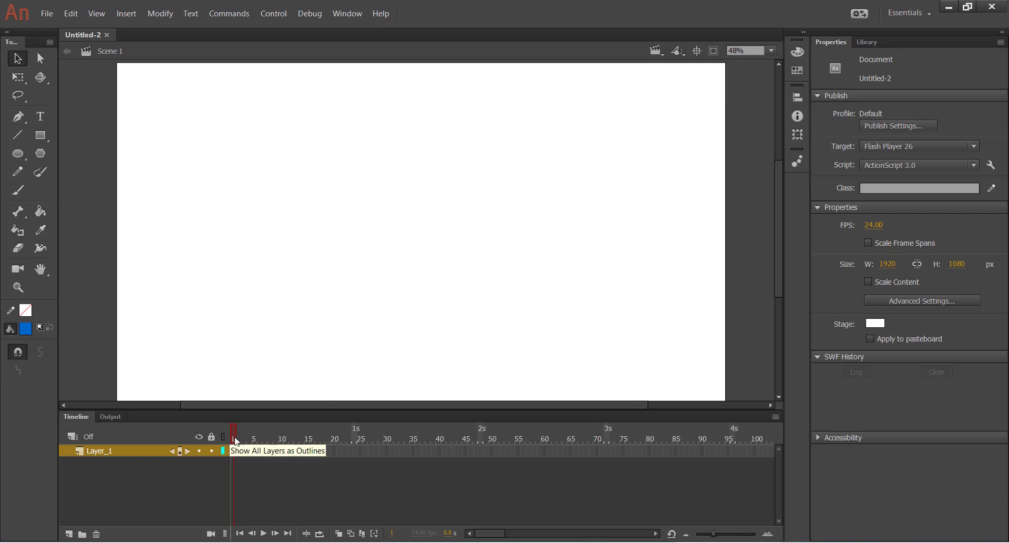
Step: Insert frames on Layer_1 across frames 1 to 50 and return the playhead to frame 1
left_click_drag(235, 450, 335, 451)
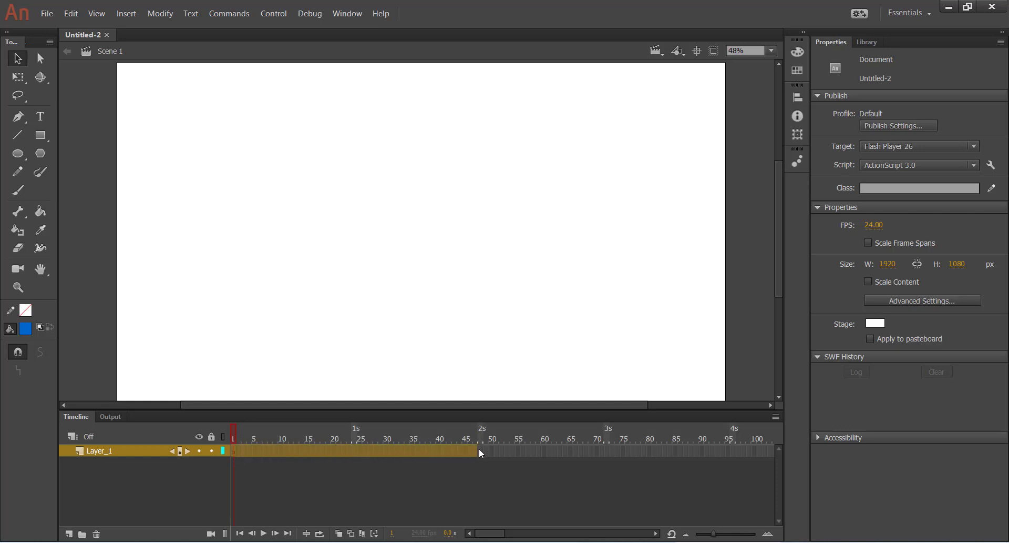
left_click_drag(488, 451, 494, 450)
right_click(493, 450)
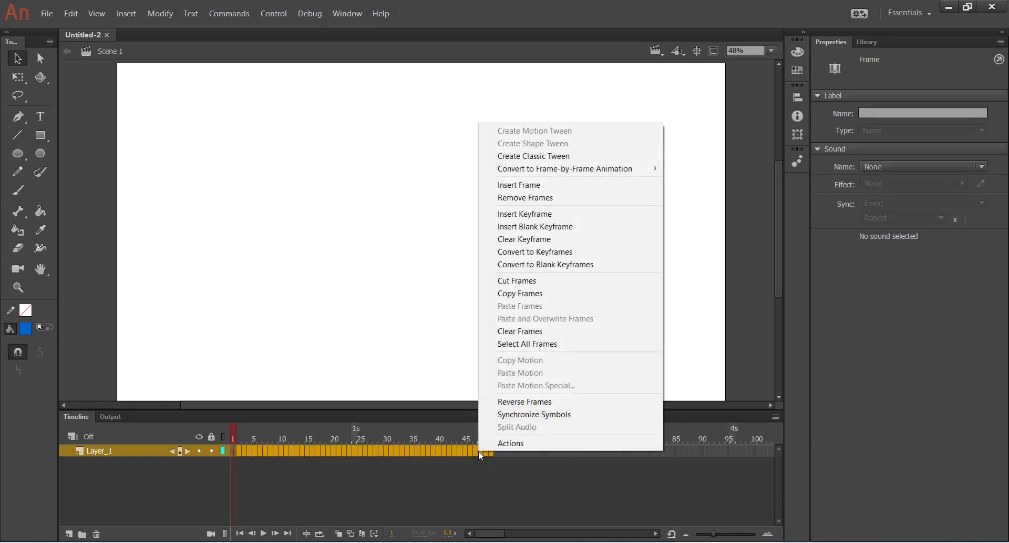
left_click(520, 185)
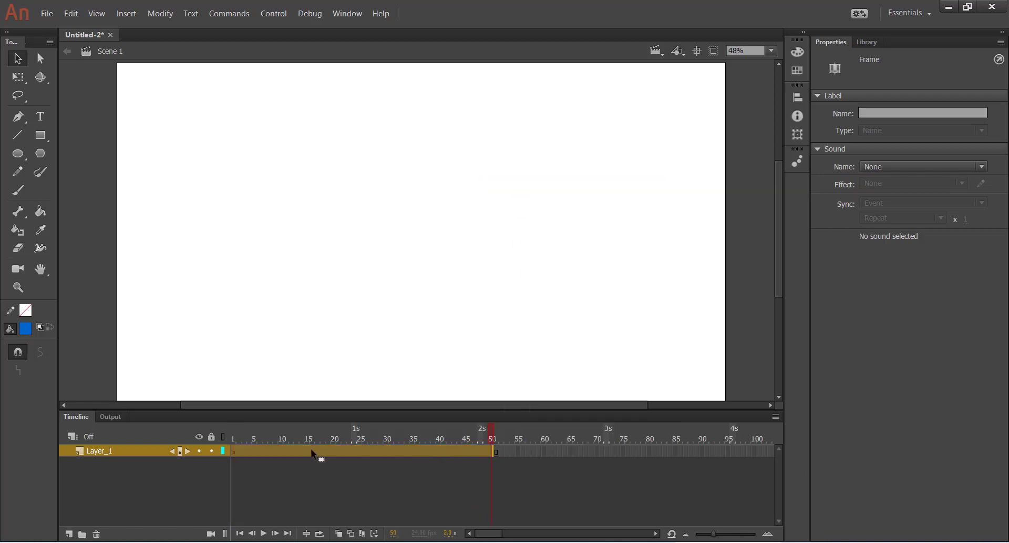
left_click_drag(492, 432, 235, 457)
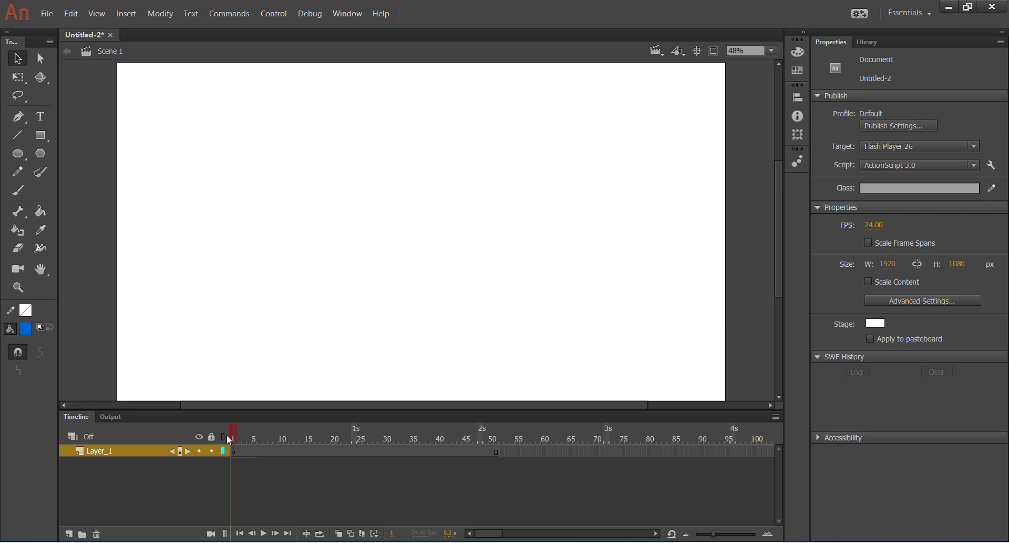
left_click_drag(256, 439, 287, 443)
left_click(872, 228)
left_click(835, 237)
left_click(873, 225)
left_click(840, 254)
Step: On frame 1, draw a blue circle about 200 px in diameter in the upper-left area of the stage
left_click(233, 453)
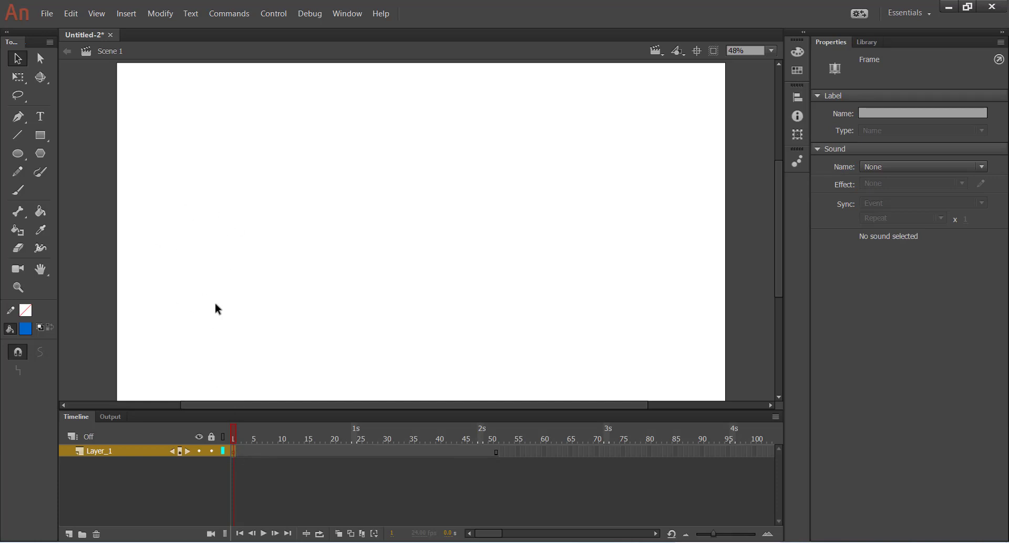
left_click(18, 153)
left_click_drag(153, 166, 220, 226)
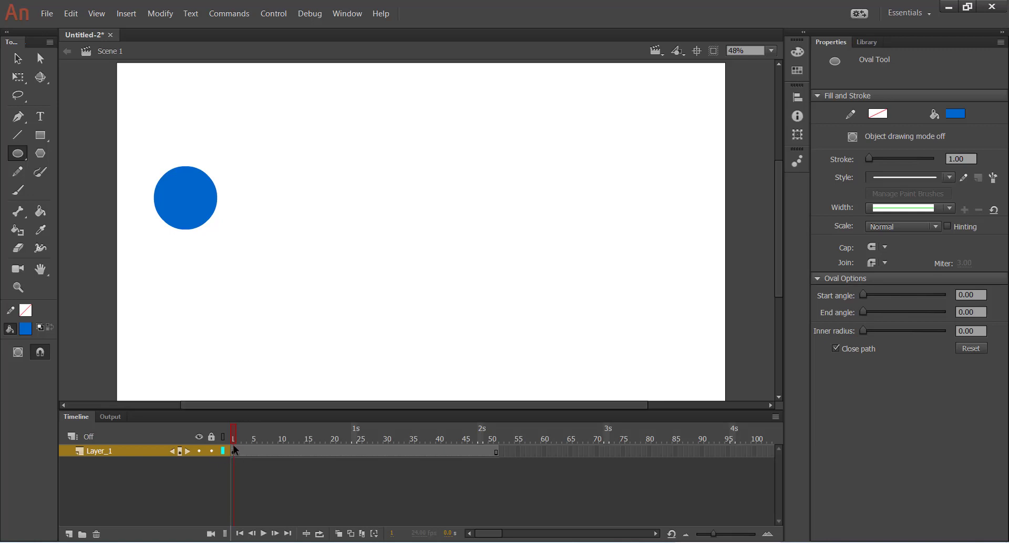
key("Return")
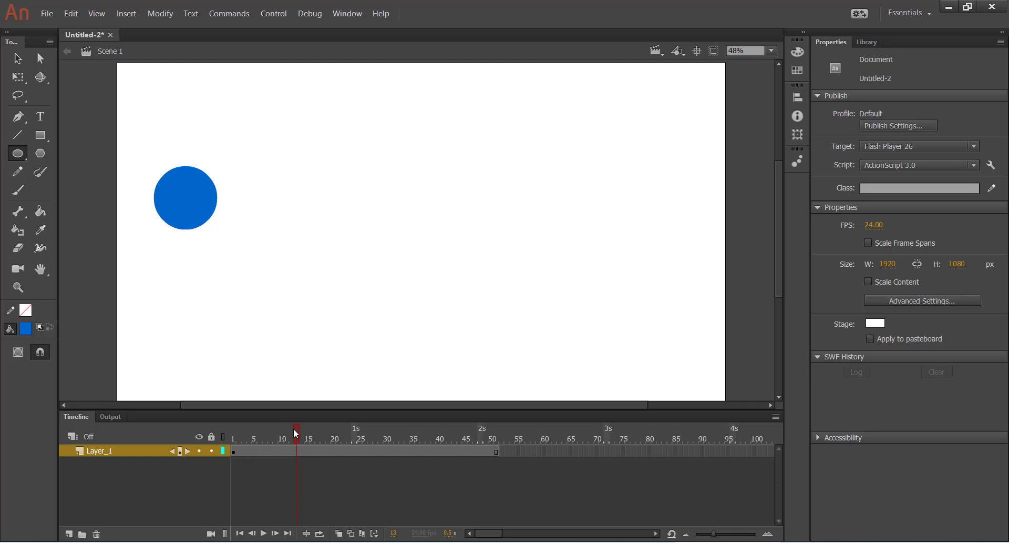
left_click_drag(285, 434, 225, 430)
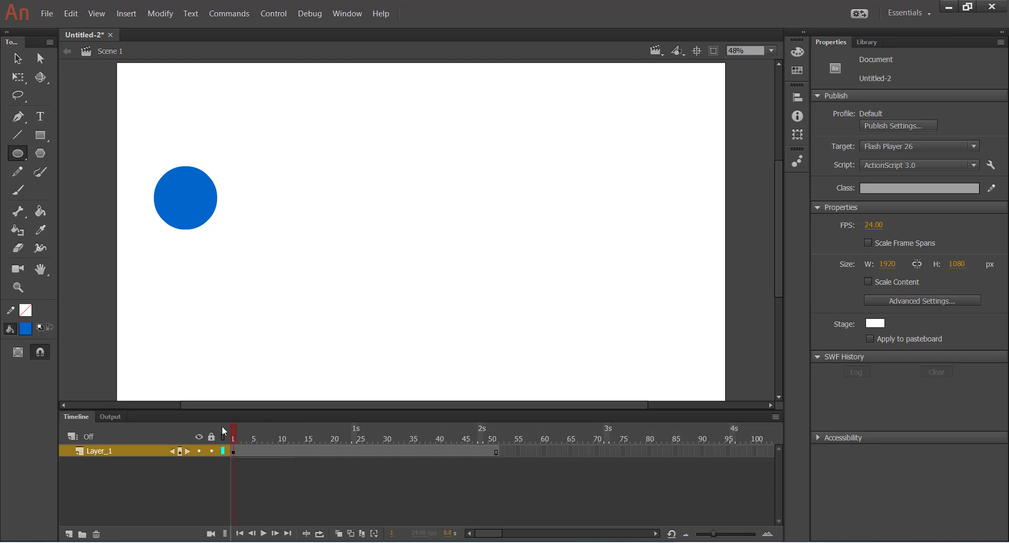
Step: Move the circle on frame 1 across the stage to about X 1412, Y 327 and scrub through the frames
left_click(233, 451)
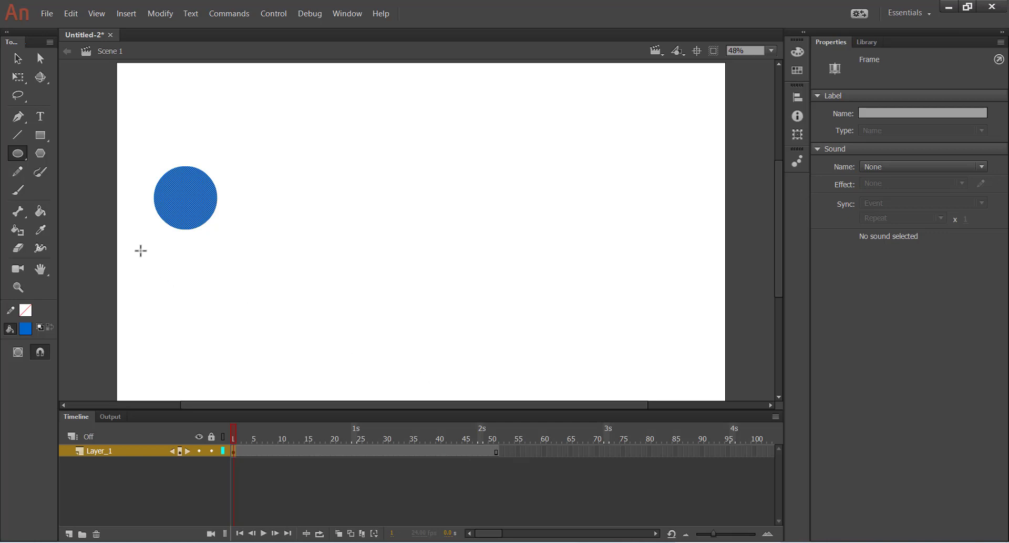
left_click(18, 58)
left_click_drag(213, 190, 608, 199)
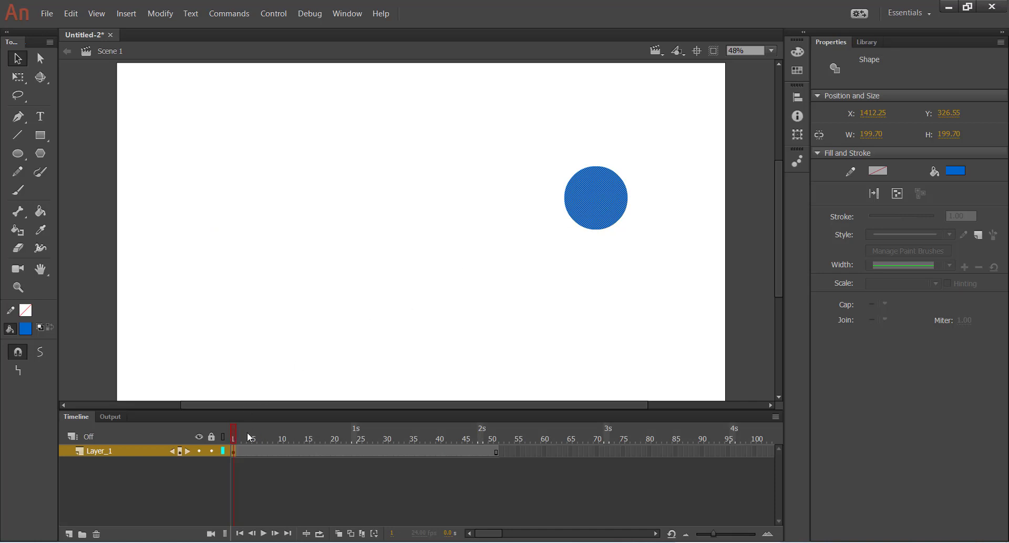
left_click_drag(234, 435, 349, 427)
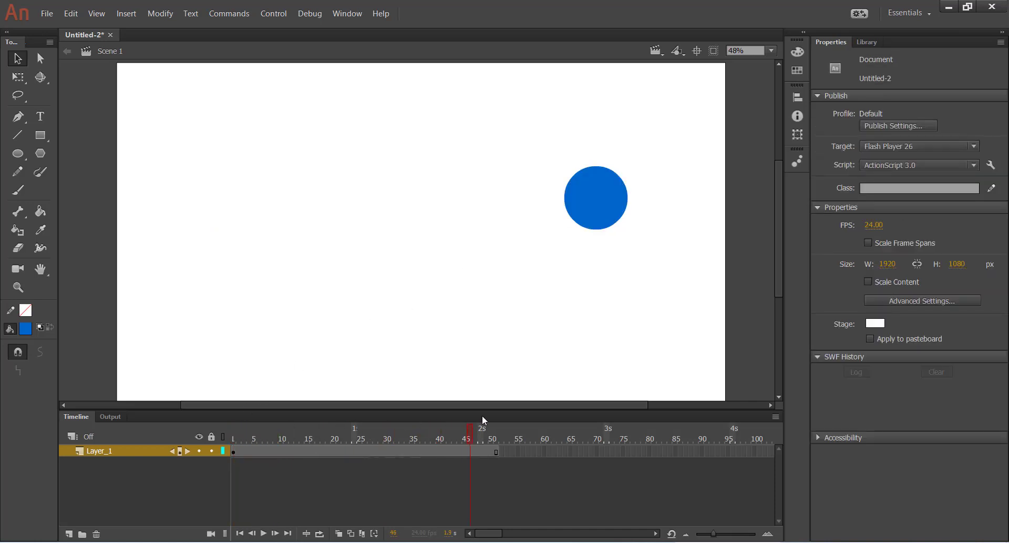
Step: Try inserting a keyframe at frame 51 of Layer_1 with the circle on the stage's right side
right_click(496, 452)
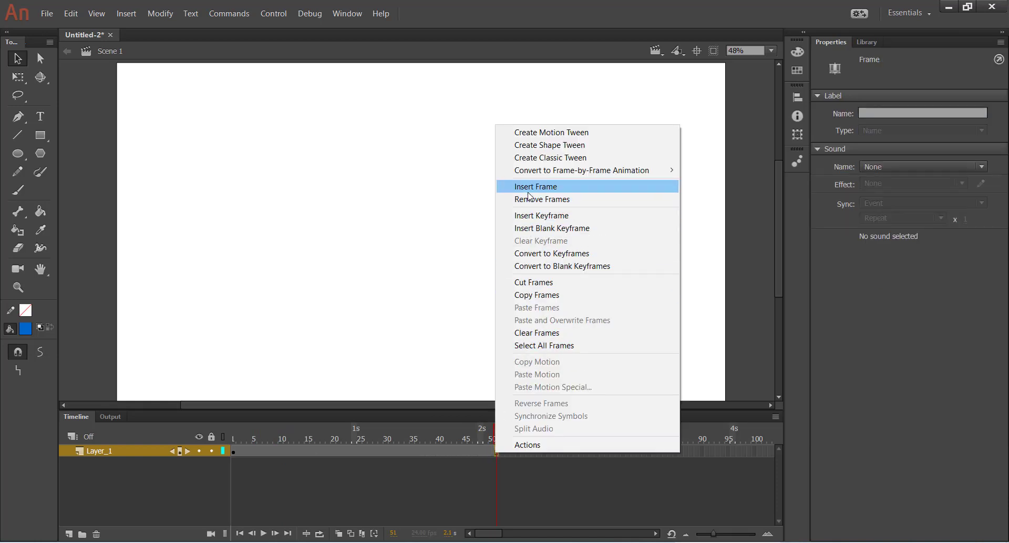
left_click(539, 216)
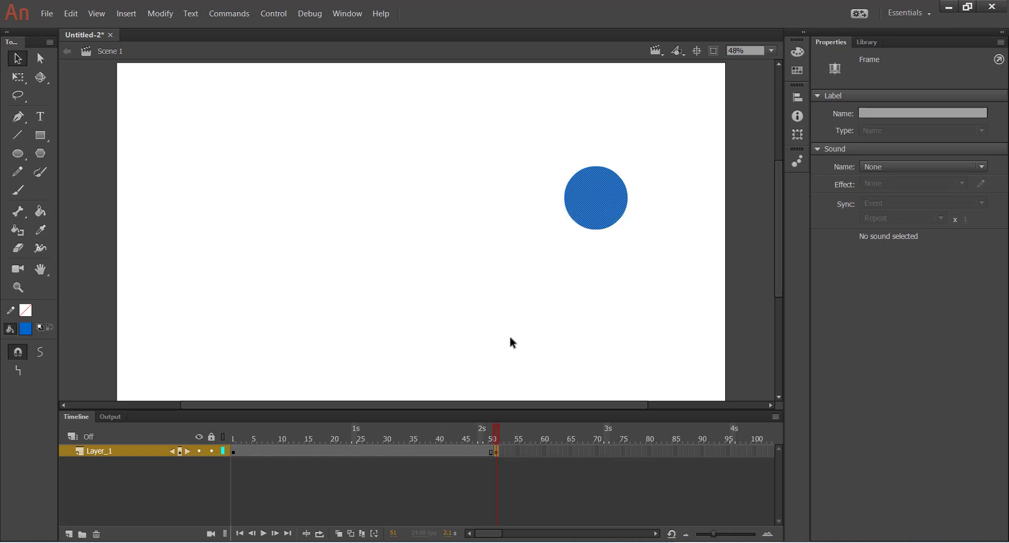
left_click_drag(495, 432, 373, 452)
Step: Move the circle back to the stage's left side at about X 145, Y 327 and scrub through the frames
left_click_drag(610, 199, 208, 199)
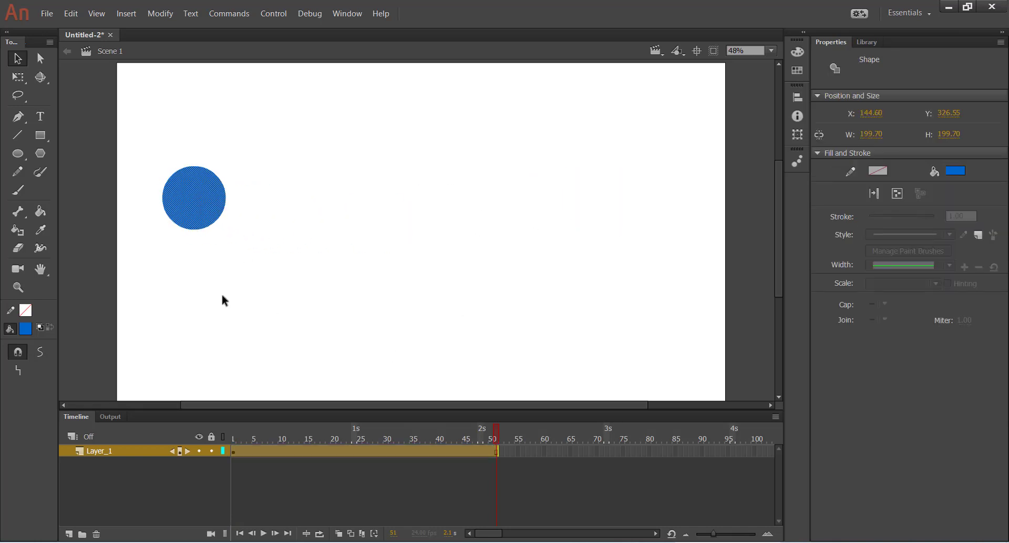
left_click_drag(494, 439, 221, 453)
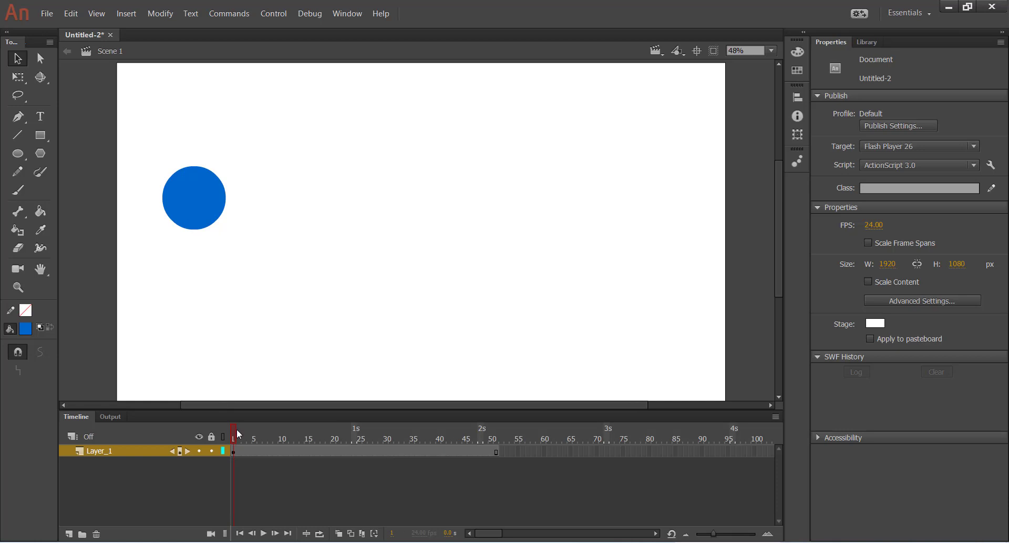
left_click_drag(235, 438, 464, 440)
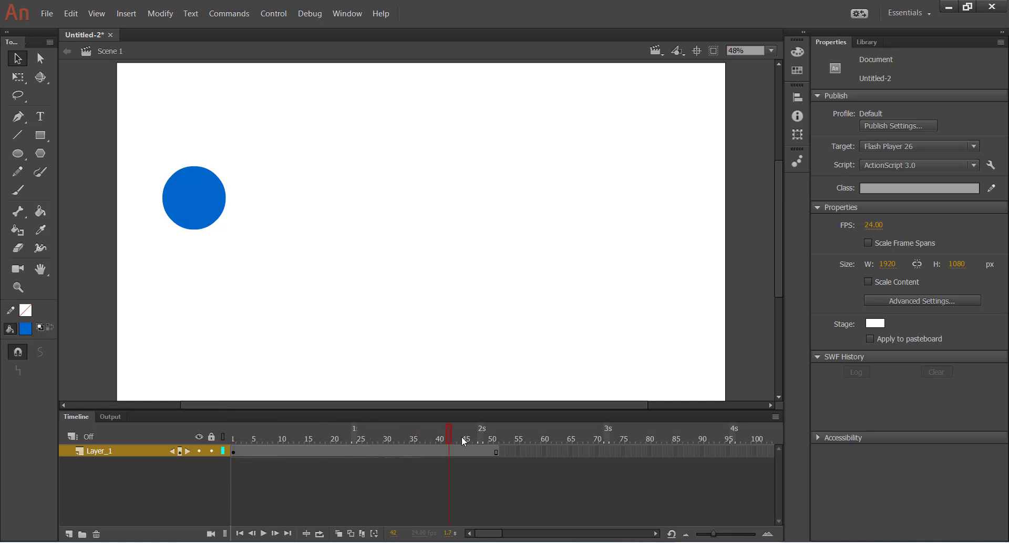
Step: Insert a keyframe at frame 51 of Layer_1 and move its circle to about X 1468, Y 296
left_click(495, 446)
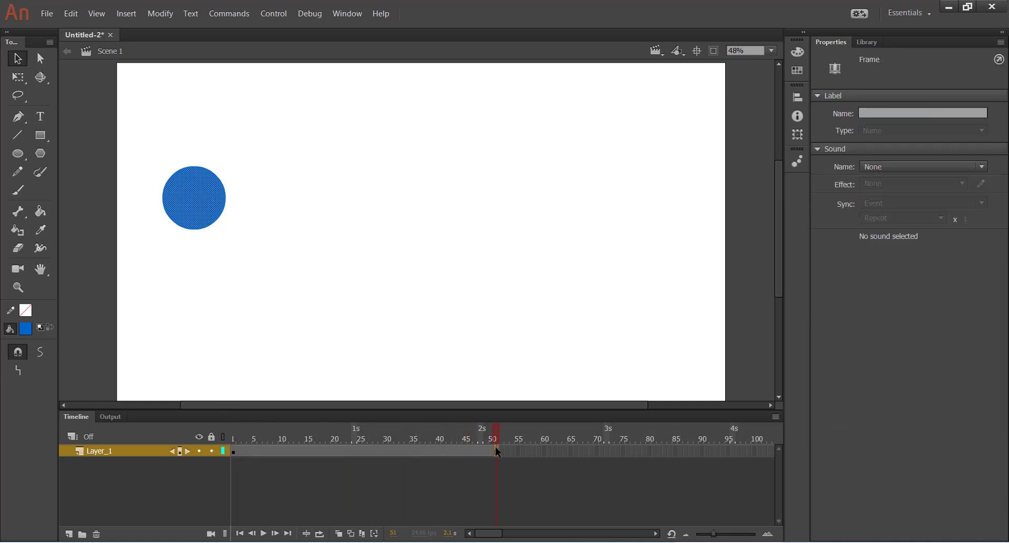
right_click(495, 446)
left_click(532, 211)
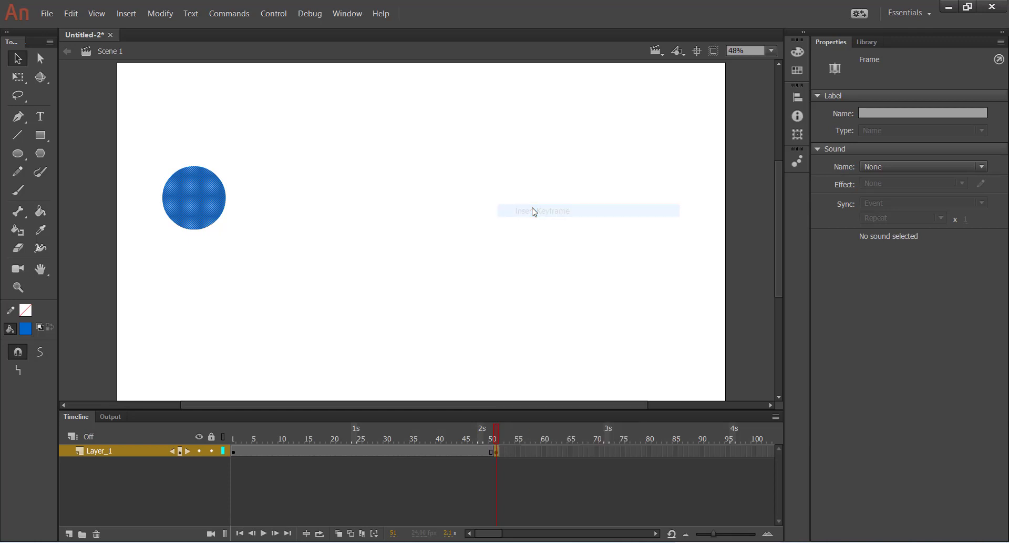
left_click_drag(204, 195, 615, 184)
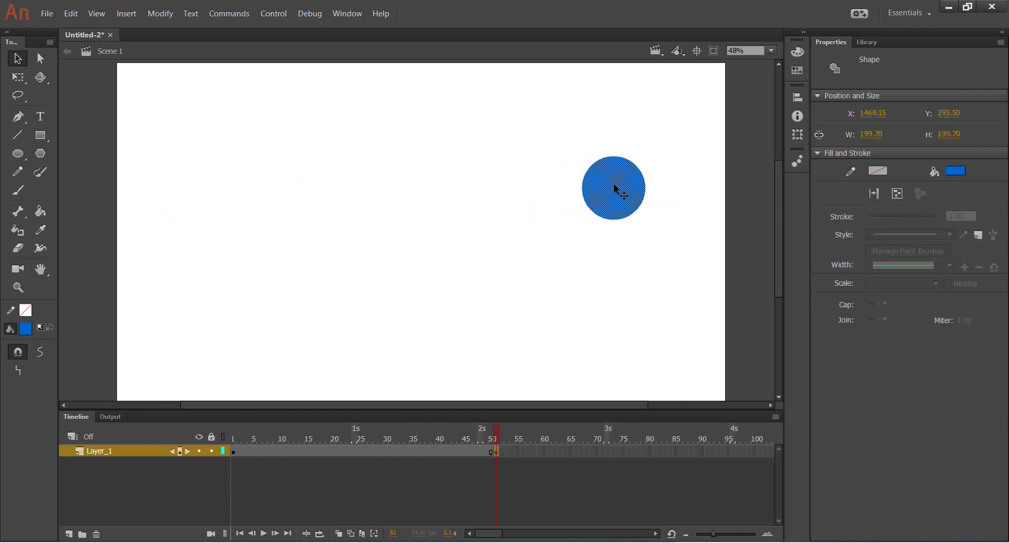
Step: Compare the circle's positions at the frame 1 and frame 51 keyframes by scrubbing through the timeline
left_click_drag(494, 445, 239, 465)
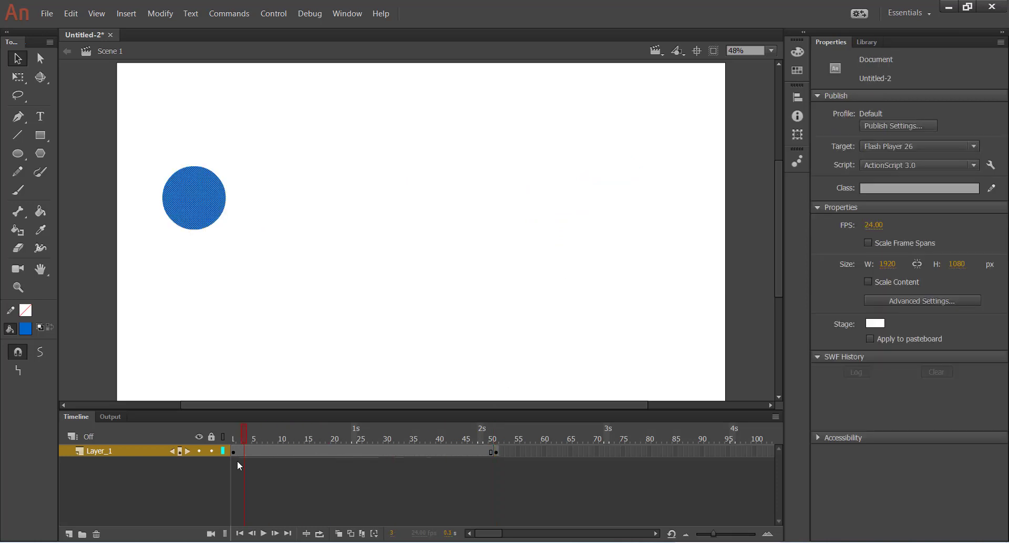
left_click(228, 463)
left_click(493, 432)
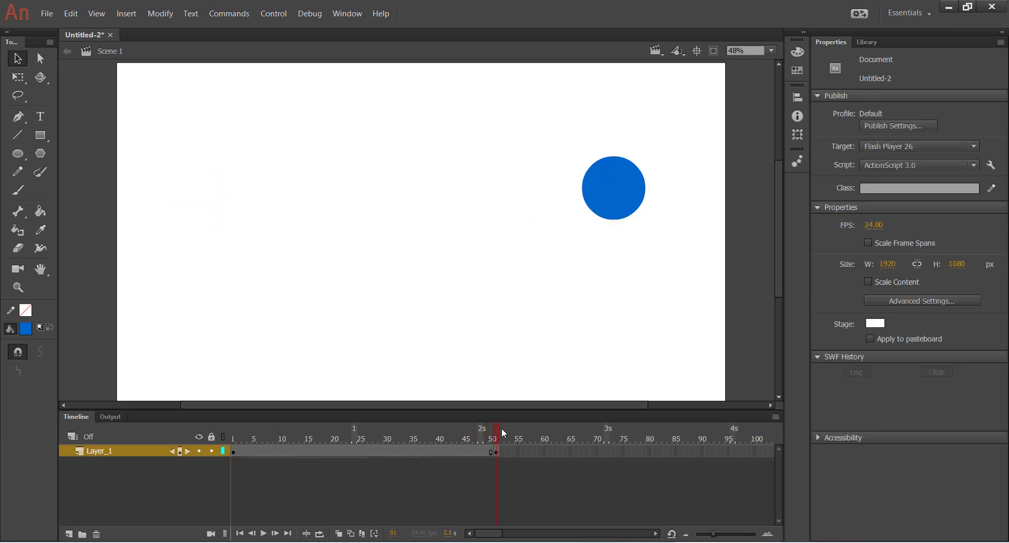
key("Return")
left_click(234, 437)
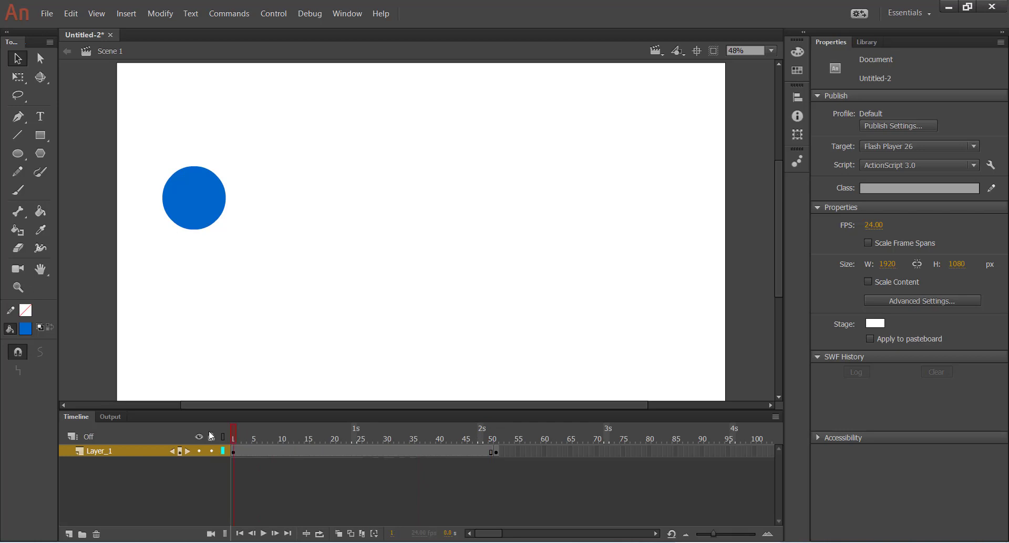
left_click(233, 450)
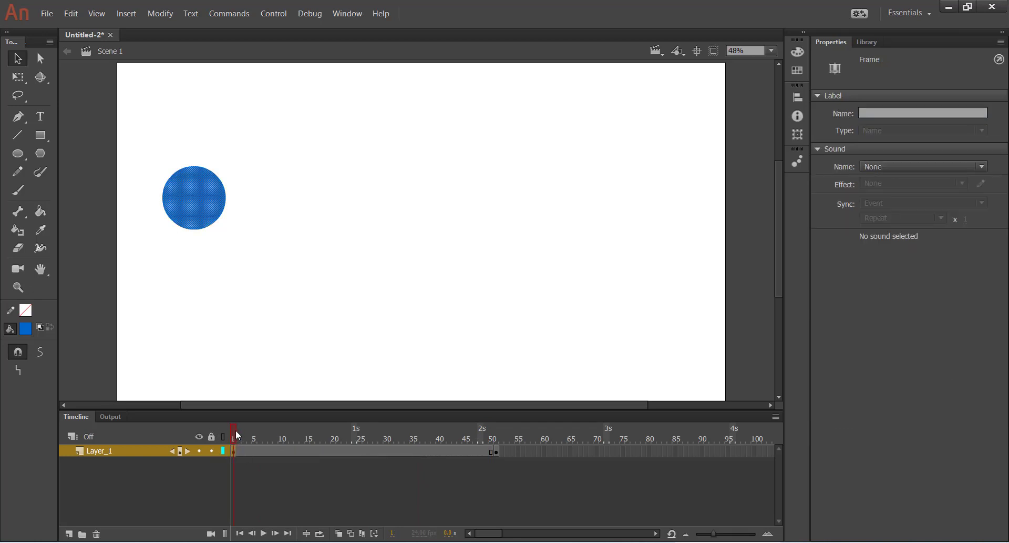
left_click_drag(236, 432, 505, 427)
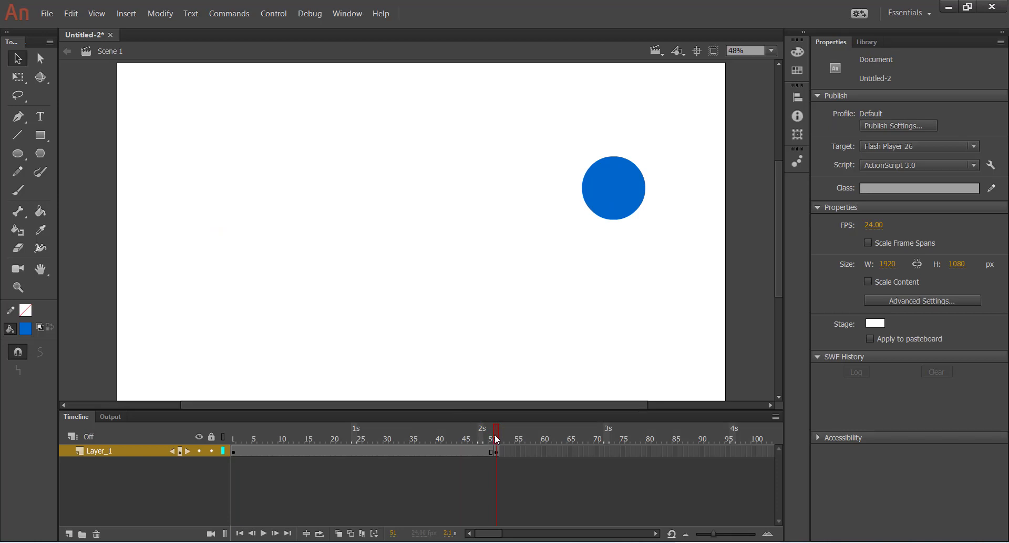
left_click_drag(497, 439, 193, 455)
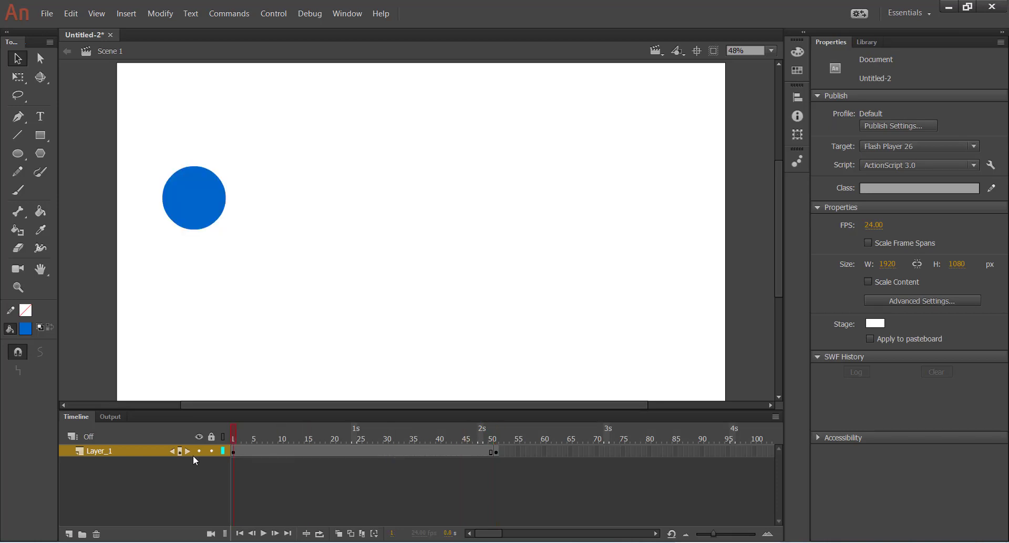
Step: Create a shape tween between the keyframes at frames 1 and 51, play it back, and return to frame 1
right_click(322, 450)
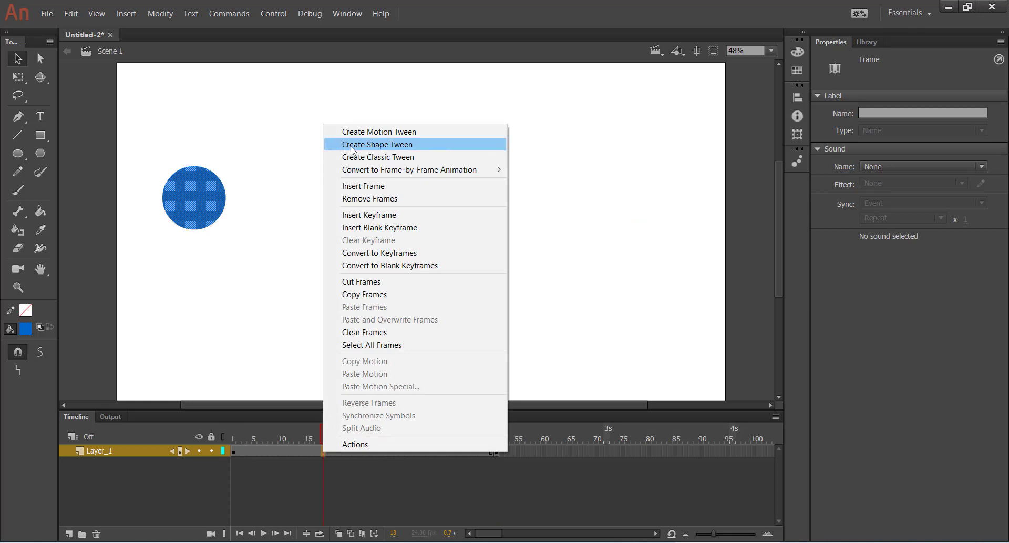
left_click(390, 149)
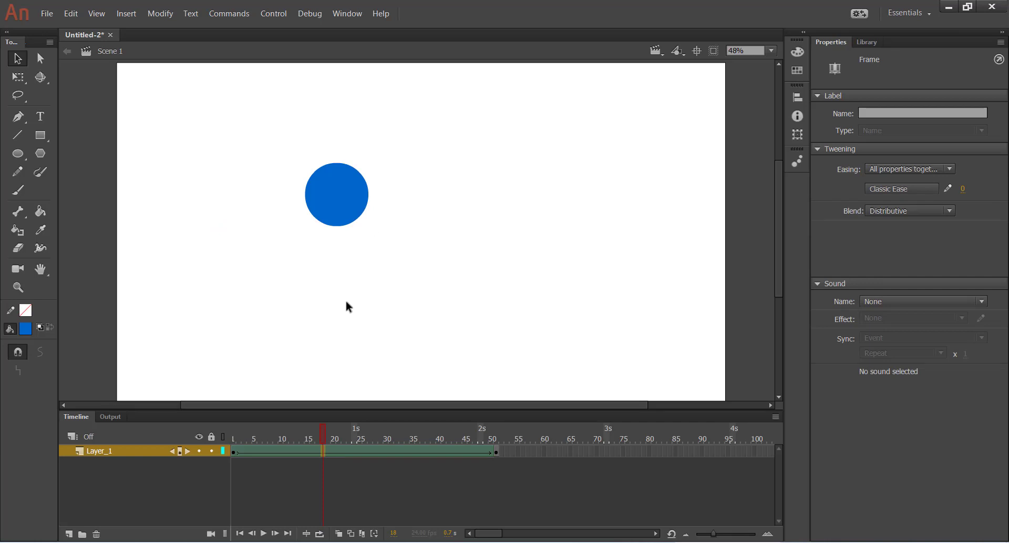
left_click_drag(320, 431, 235, 459)
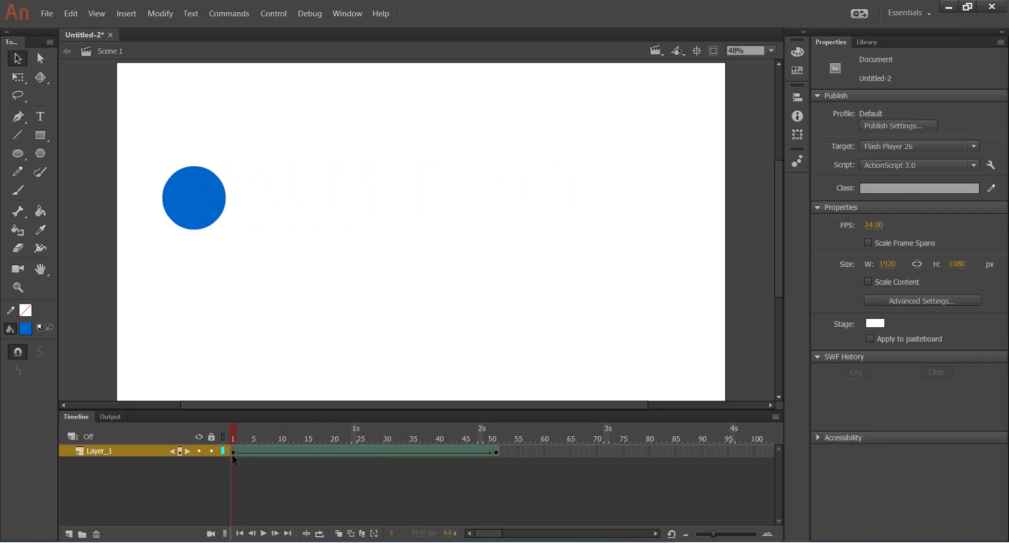
key("Return")
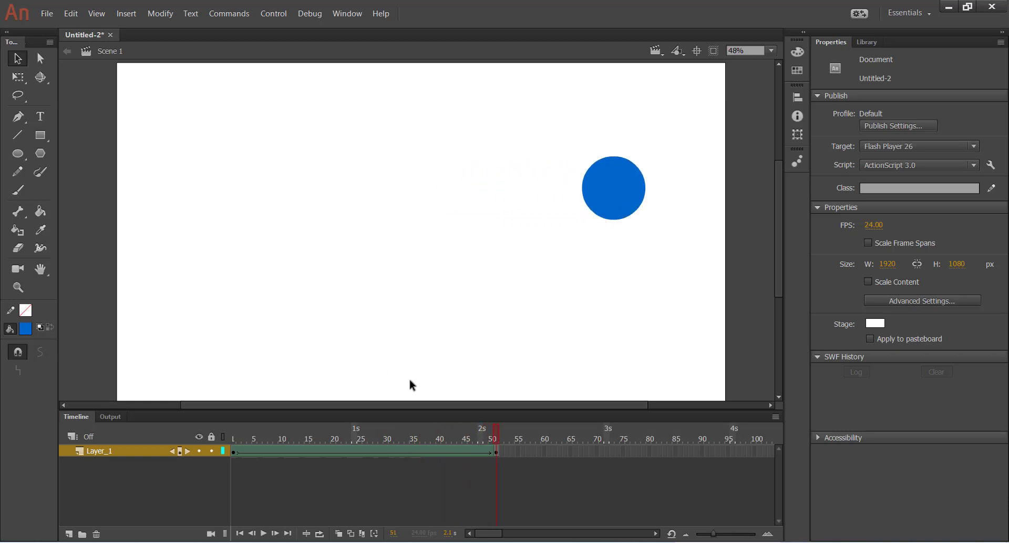
left_click_drag(497, 430, 197, 454)
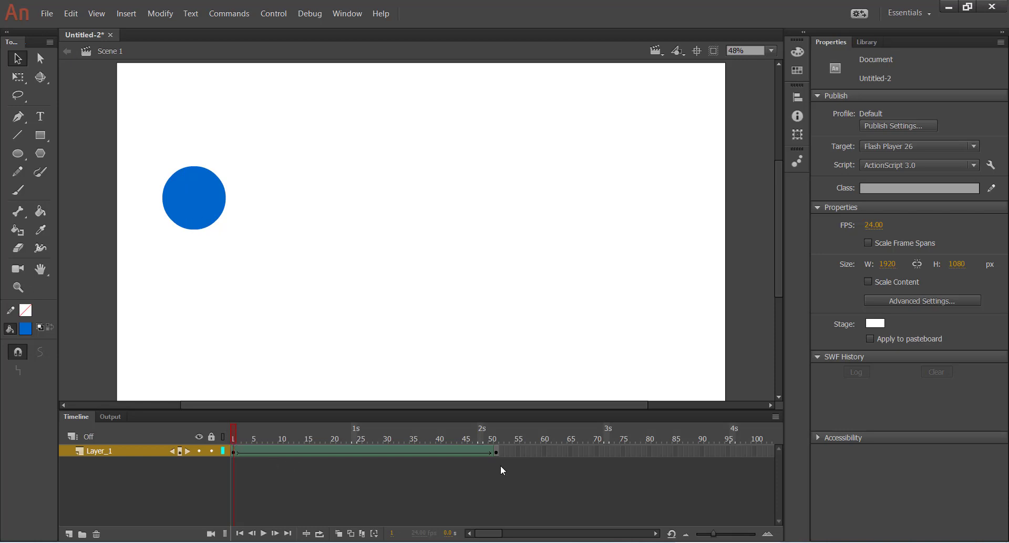
Step: Compare the circle at the frame 51 and frame 1 keyframes, scrubbing the playhead back to frame 1
left_click(496, 450)
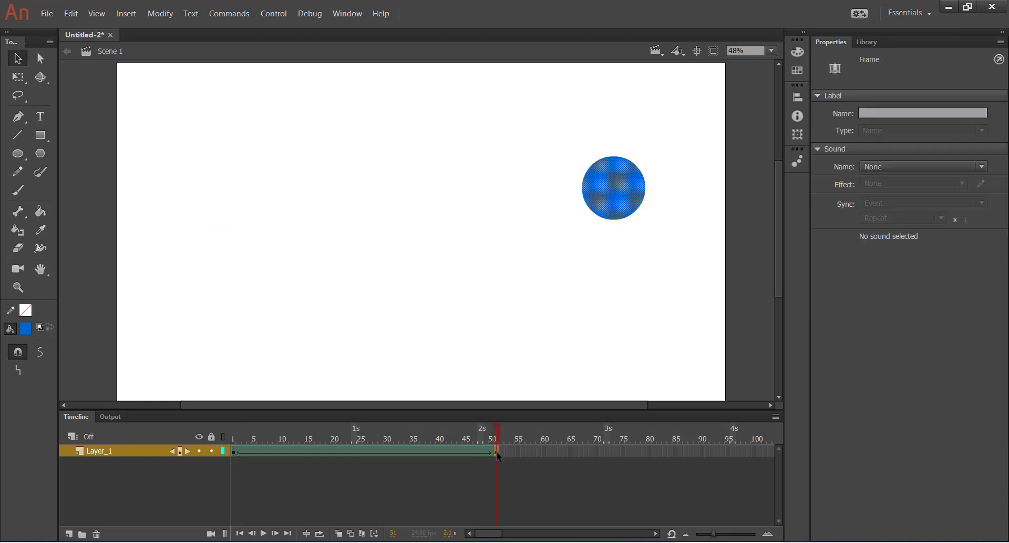
left_click(231, 451)
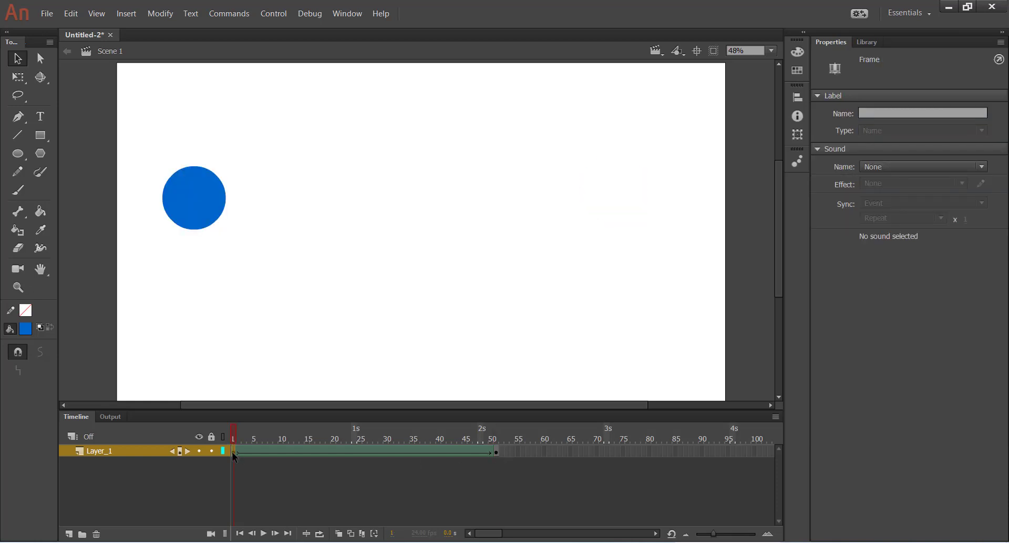
left_click(495, 452)
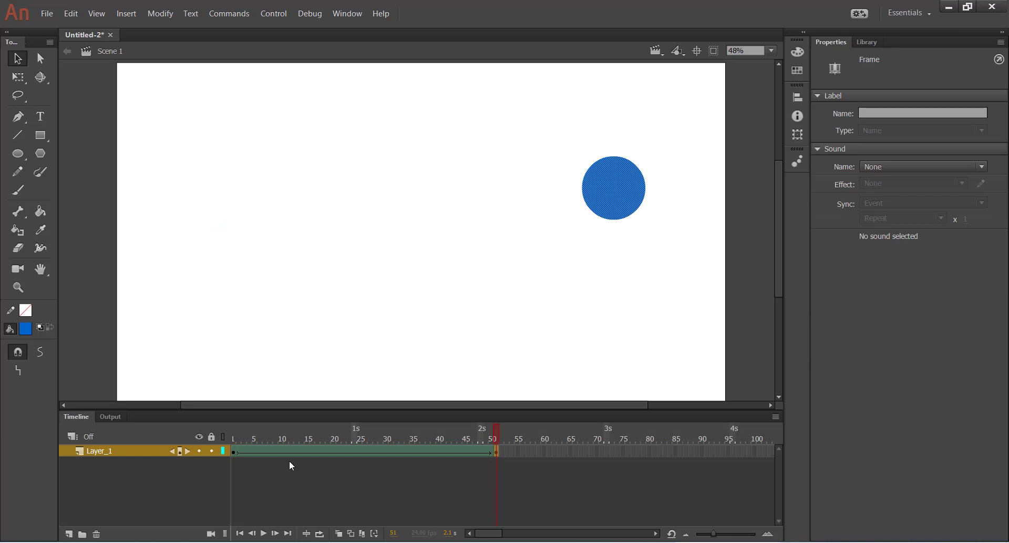
left_click_drag(494, 441, 224, 459)
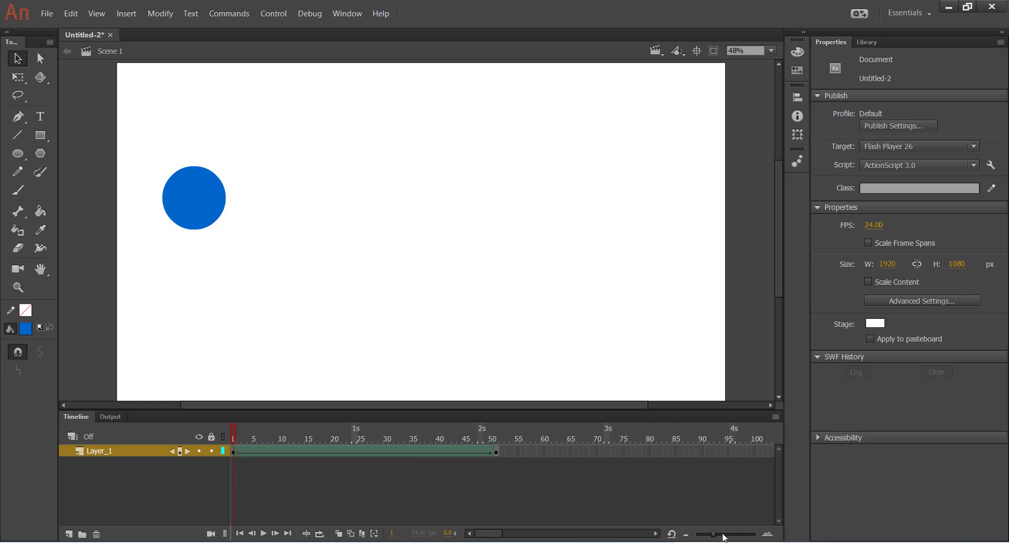
Step: Examine the tweened circle one frame at a time from frame 1 to frame 5 and return to frame 1
left_click(707, 534)
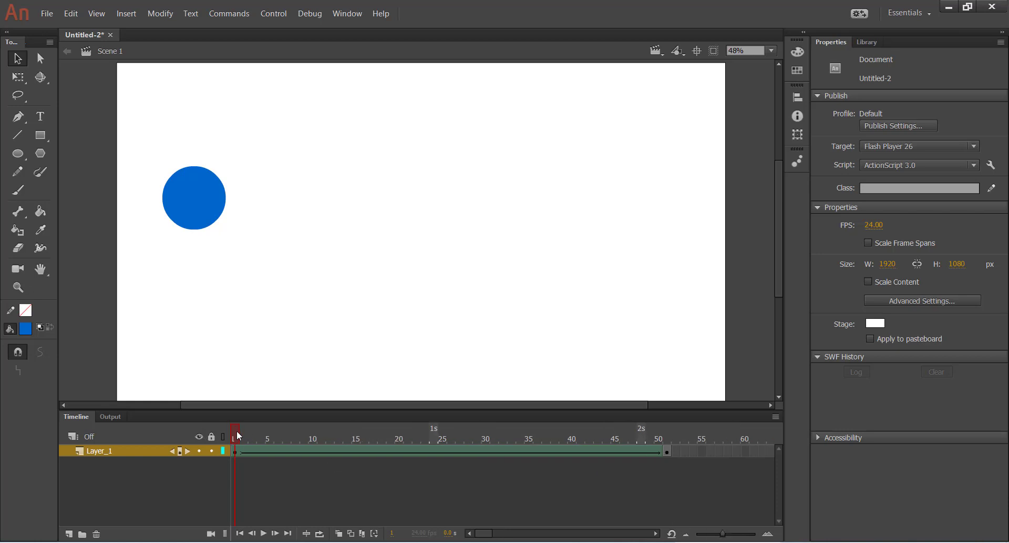
left_click_drag(236, 436, 245, 439)
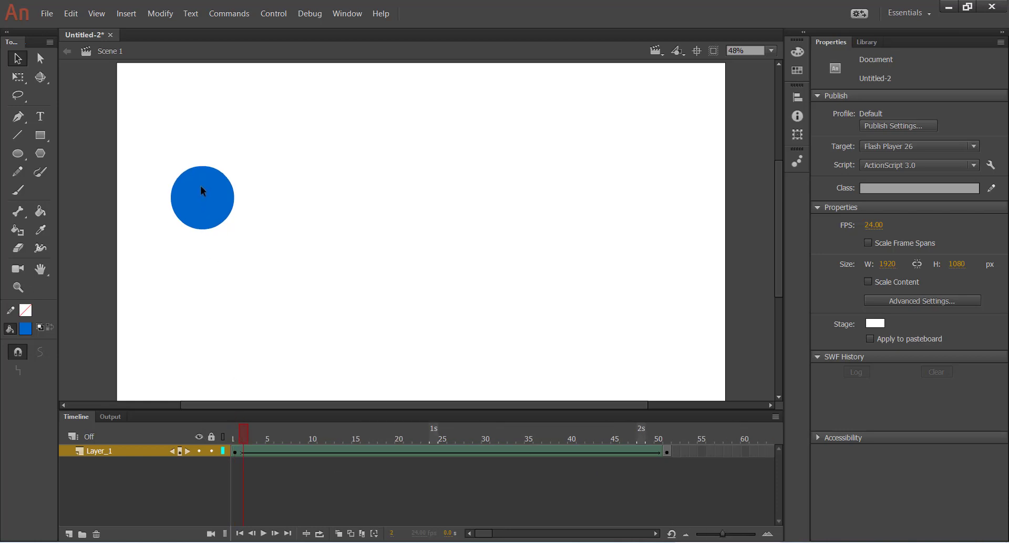
left_click(235, 438)
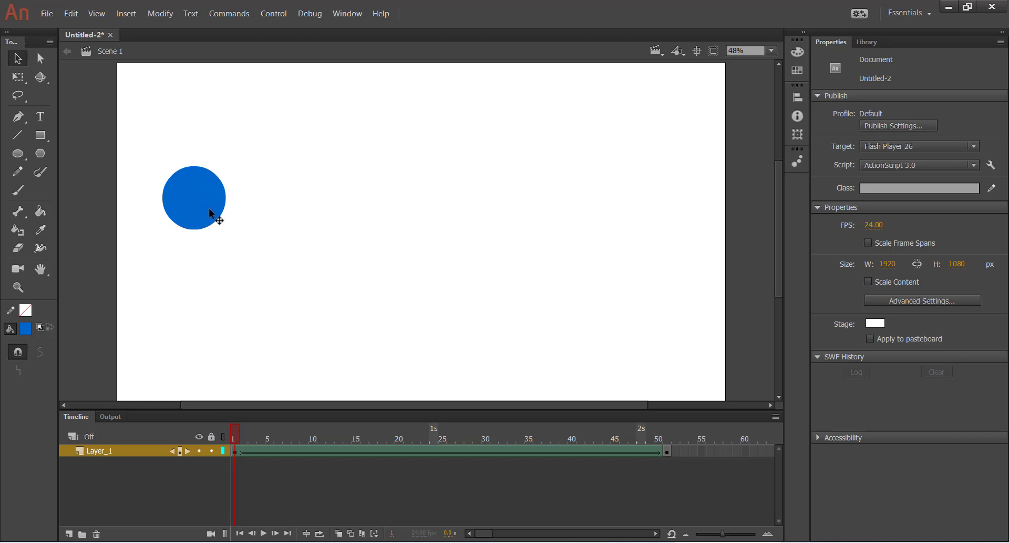
left_click(241, 431)
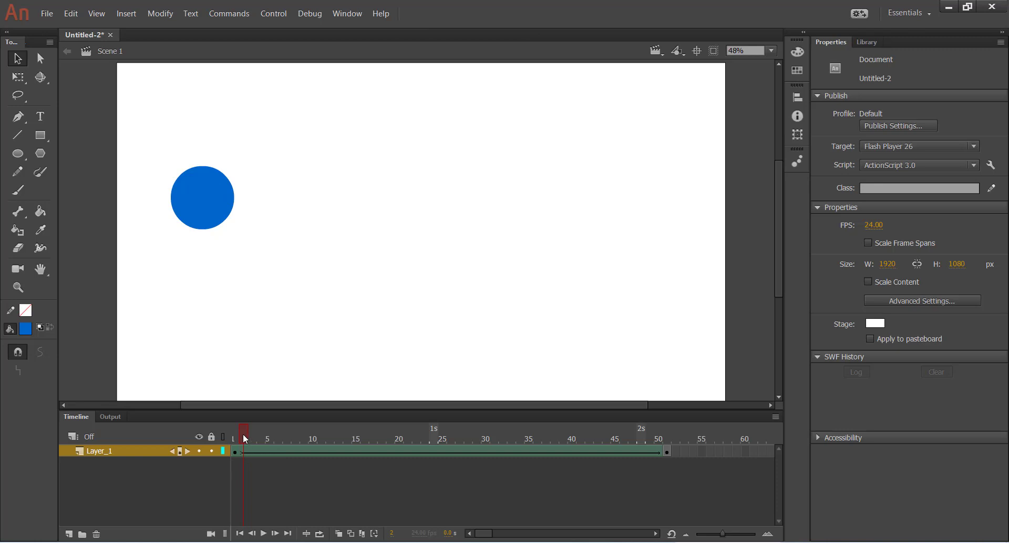
mouse_move(250, 438)
left_mouse_down()
mouse_move(263, 438)
mouse_move(254, 434)
left_mouse_up()
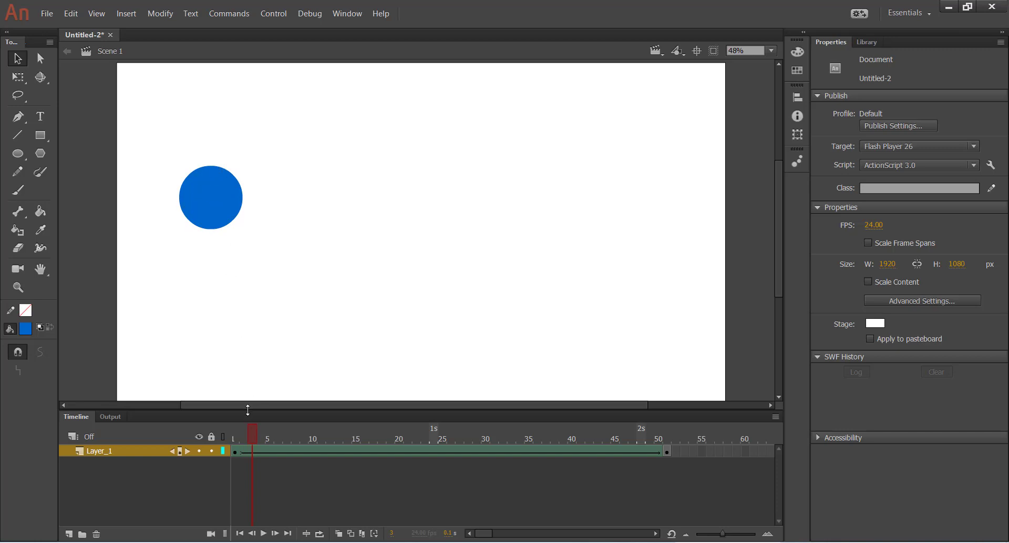
left_click_drag(254, 438, 264, 441)
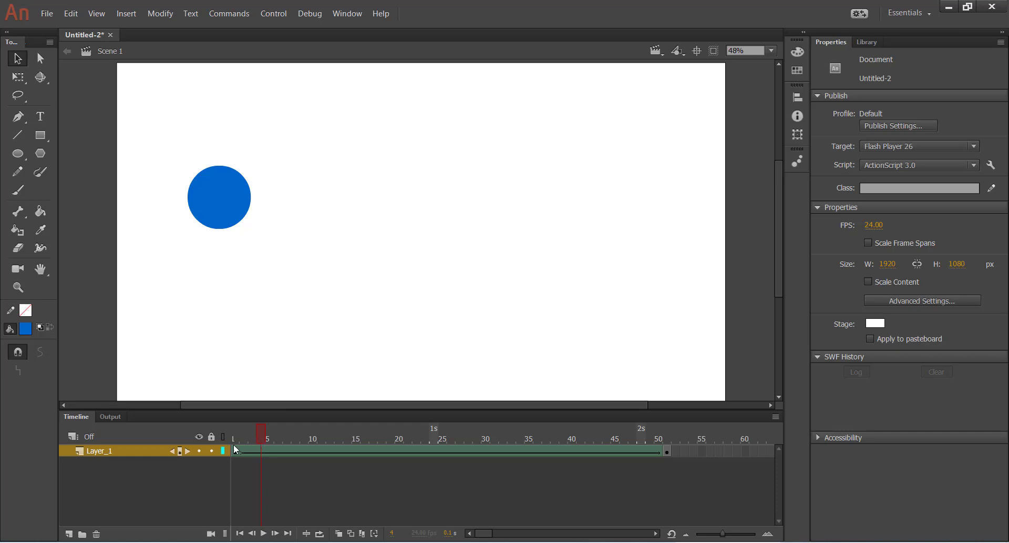
left_click(268, 437)
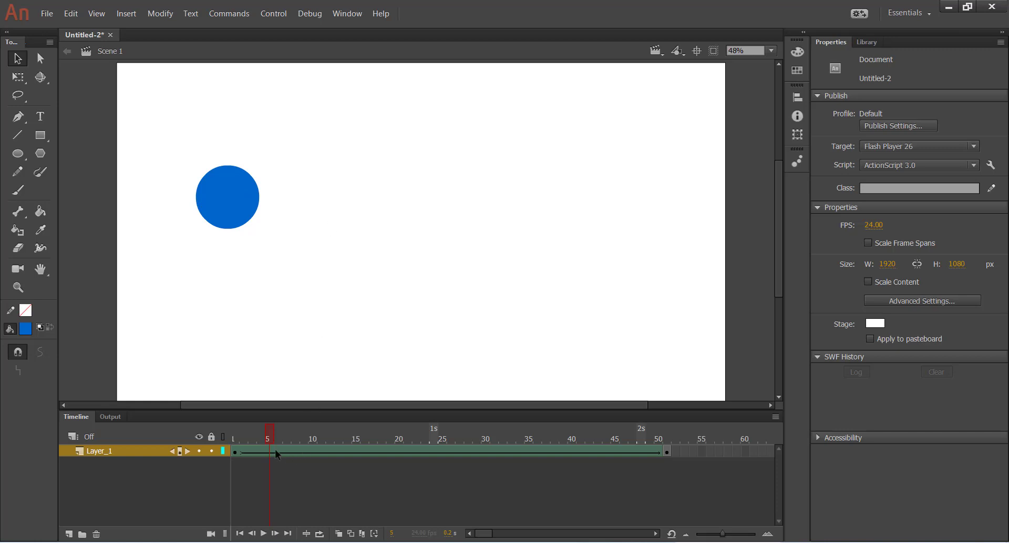
left_click_drag(243, 427, 194, 427)
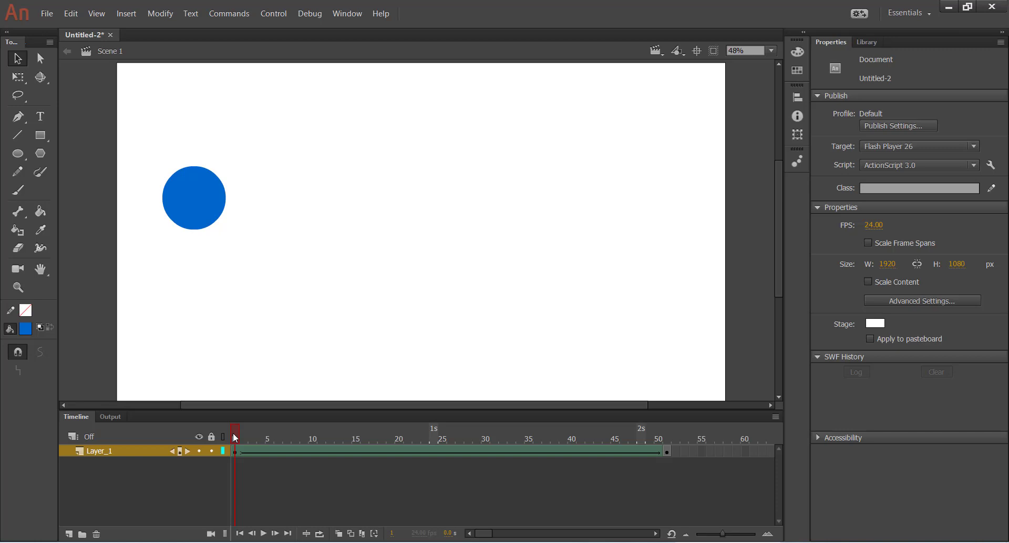
mouse_move(233, 433)
left_mouse_down()
mouse_move(263, 435)
mouse_move(220, 438)
left_mouse_up()
Step: Turn on Onion Skin Outlines and extend the onion skin range to the end of the tween
left_click(351, 534)
left_click(254, 430)
left_click_drag(273, 434, 671, 434)
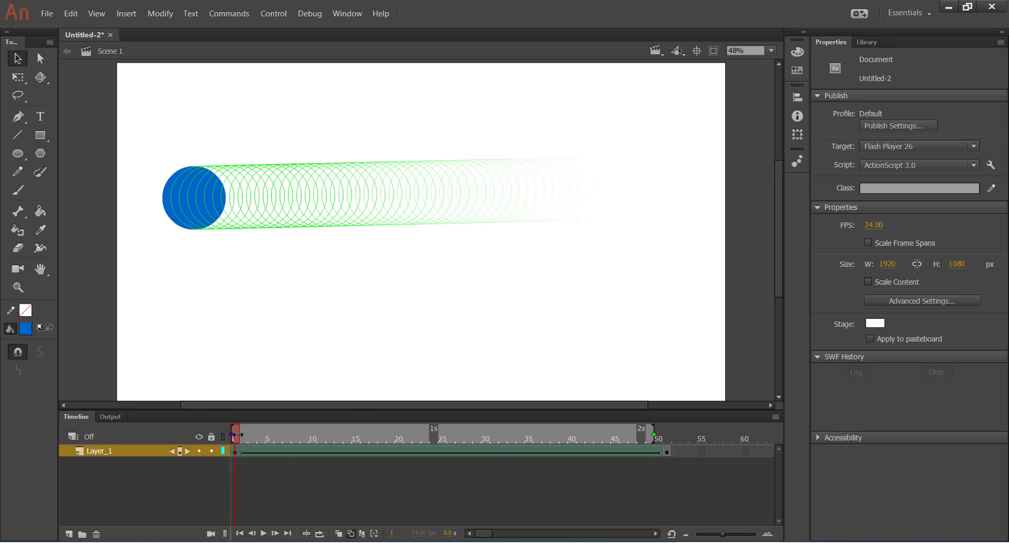
Step: Scrub through the tween to examine the outlined in-between circles from frame 1 to frame 51, ending at frame 1
left_click(258, 434)
left_click_drag(259, 434, 667, 422)
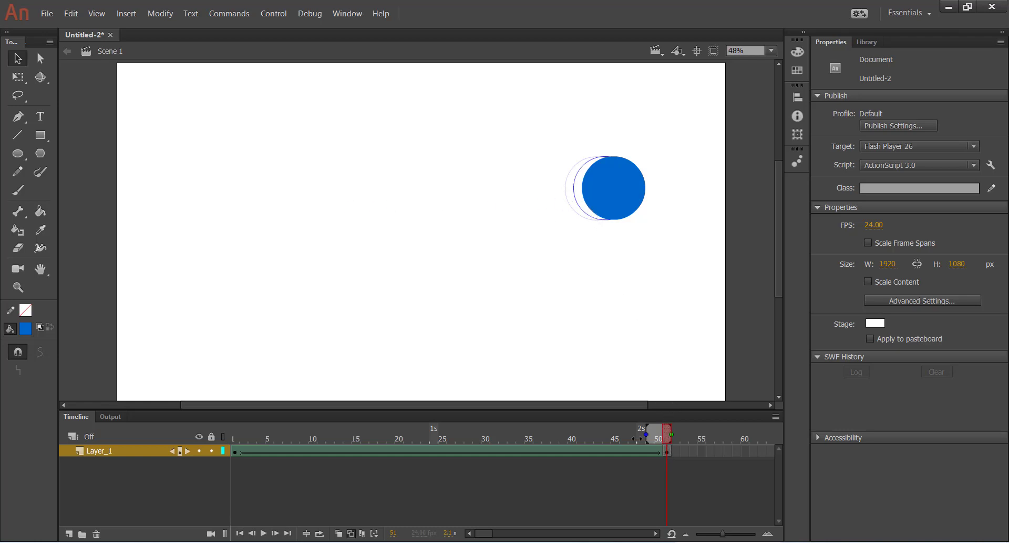
left_click_drag(637, 438, 223, 450)
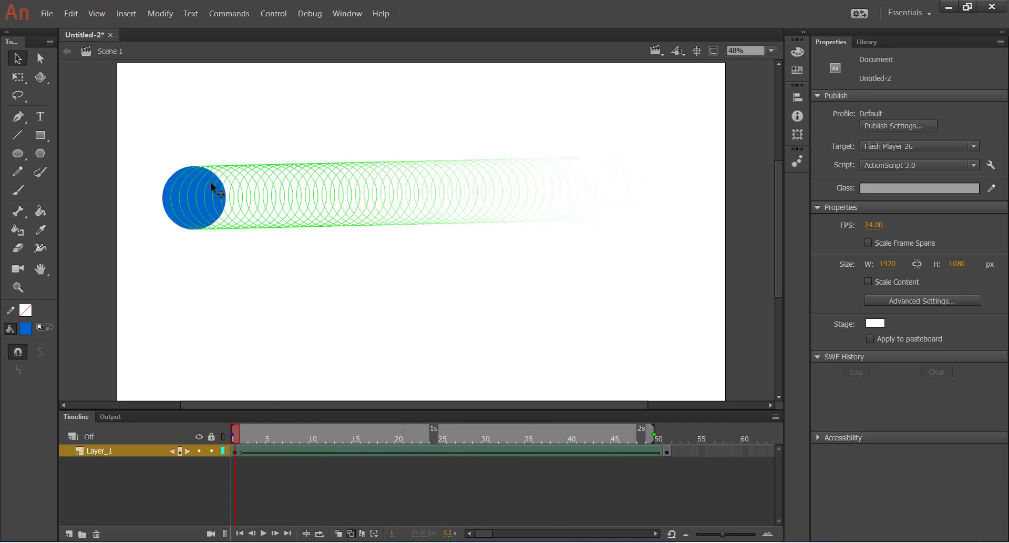
left_click(243, 436)
left_click_drag(250, 437, 267, 432)
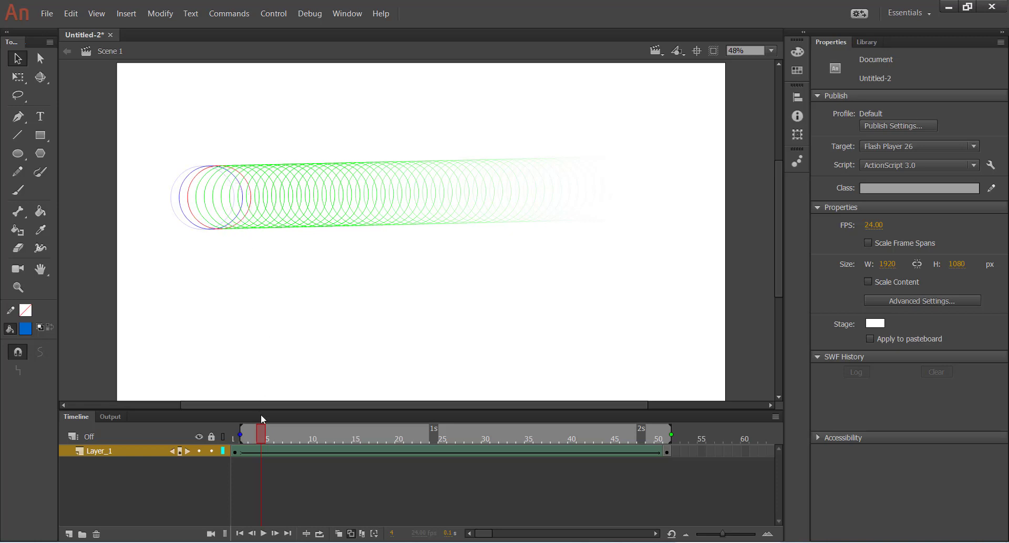
left_click_drag(260, 427, 288, 433)
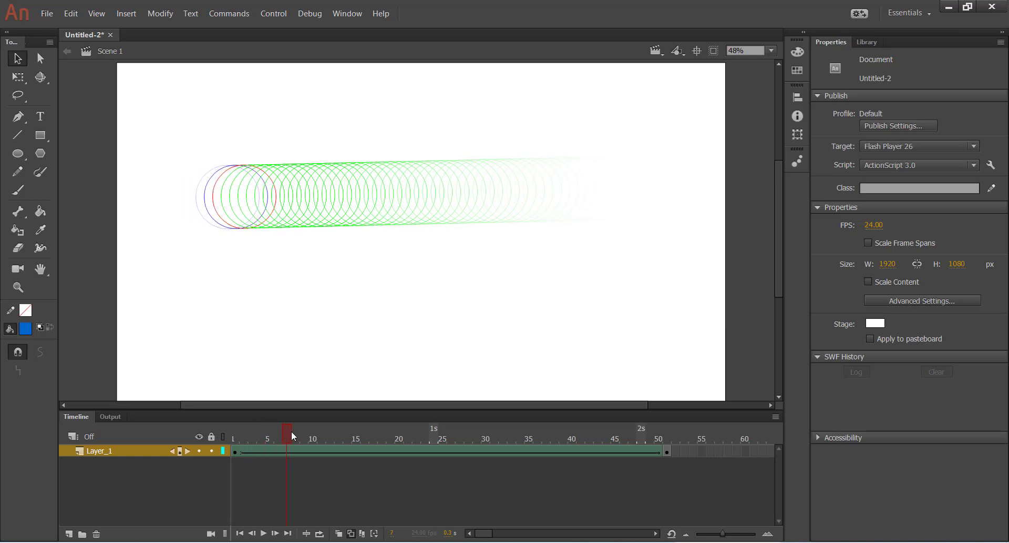
left_click_drag(294, 436, 294, 436)
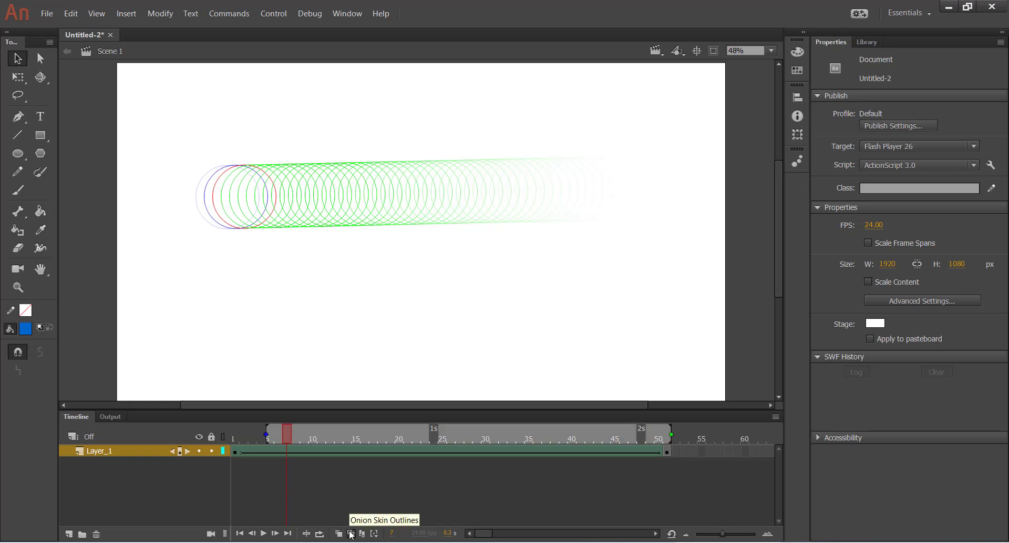
left_click_drag(287, 436, 482, 435)
left_click_drag(528, 430, 185, 438)
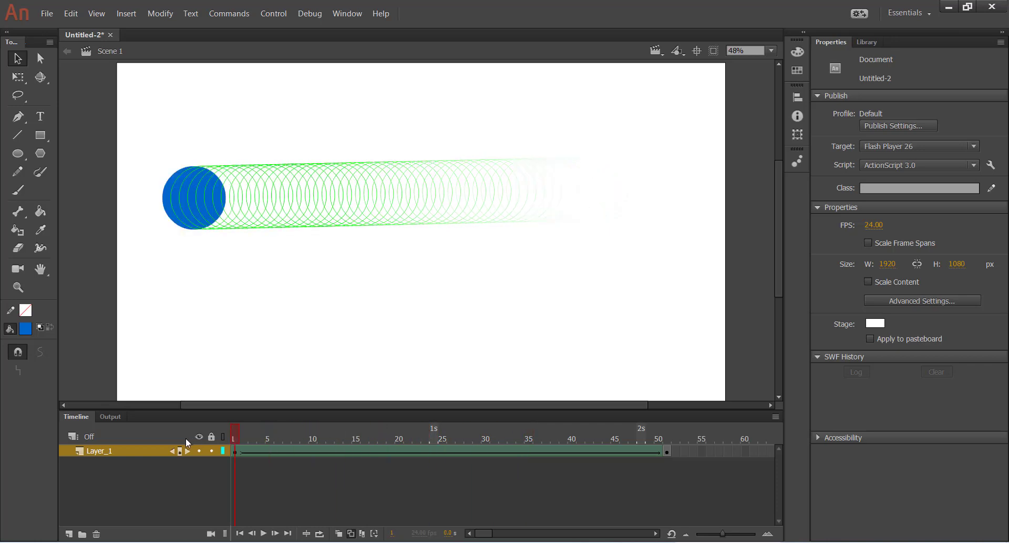
Step: Replace the outlines with filled Onion Skin, scrub the tween, turn onion skinning off and play the animation
left_click(351, 533)
left_click(339, 533)
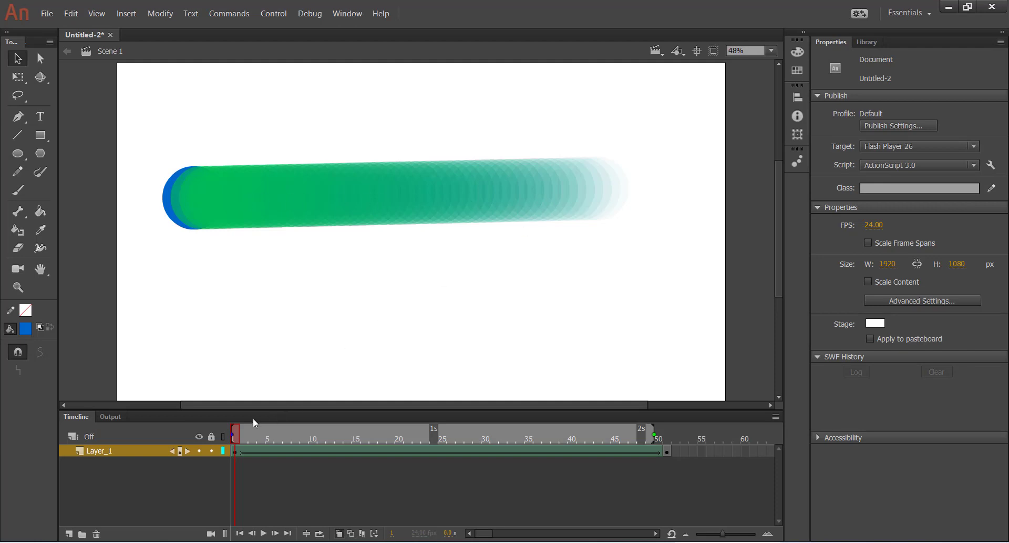
left_click_drag(249, 433, 216, 482)
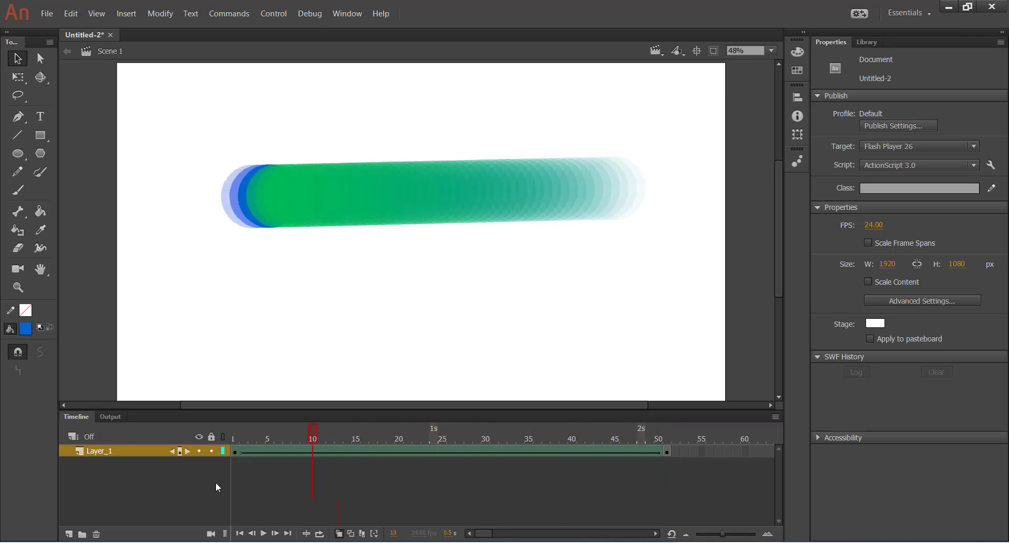
left_click(339, 534)
key("Return")
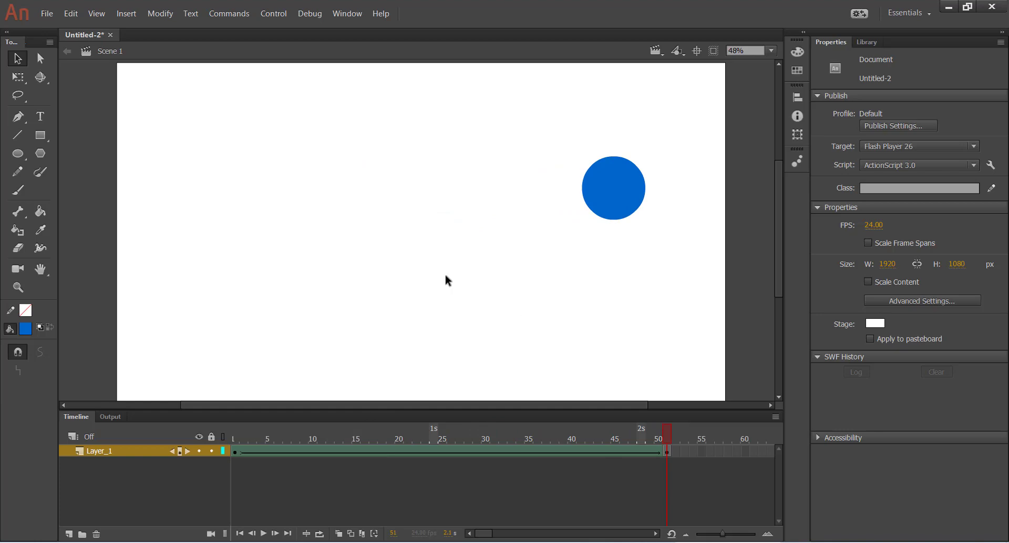
left_click(47, 13)
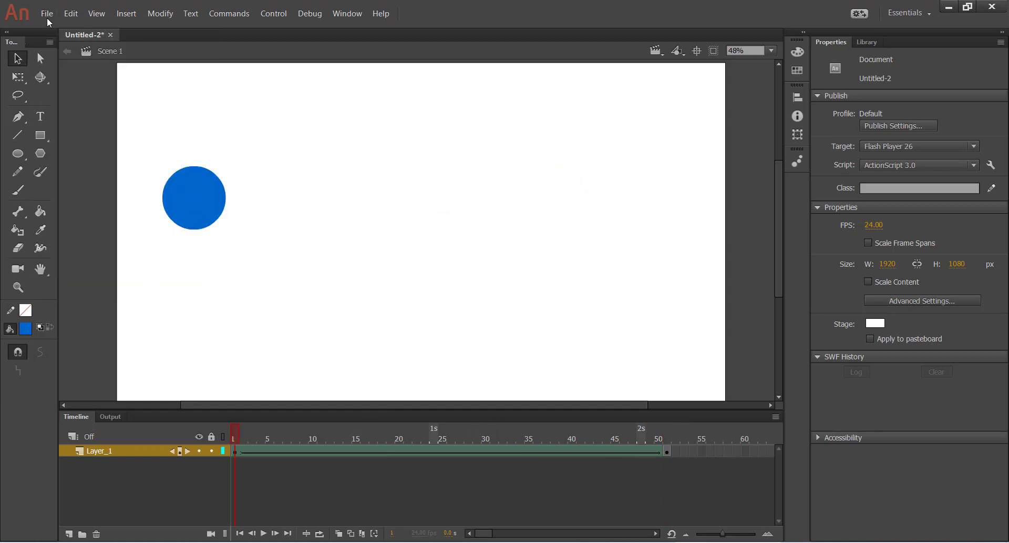
left_click(47, 19)
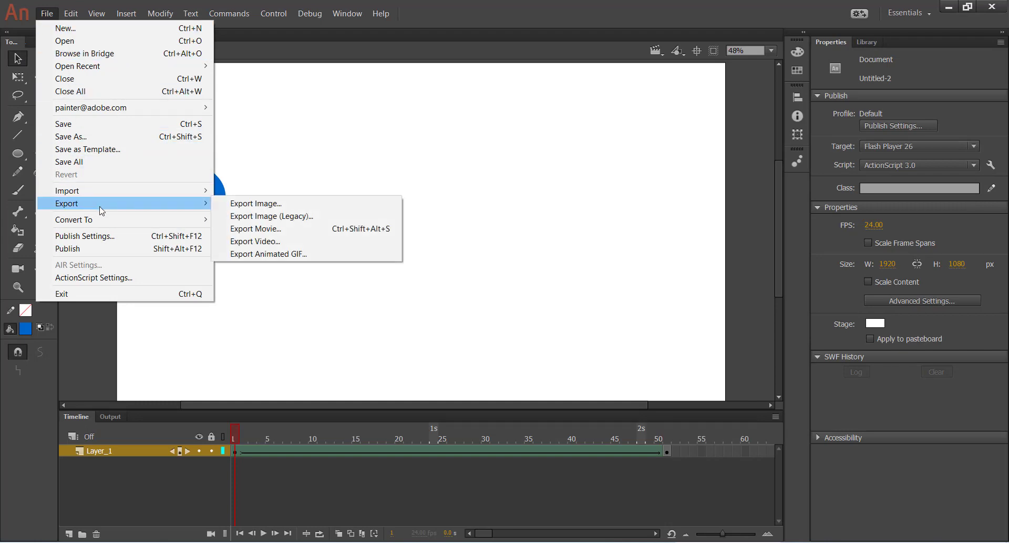
left_click(385, 58)
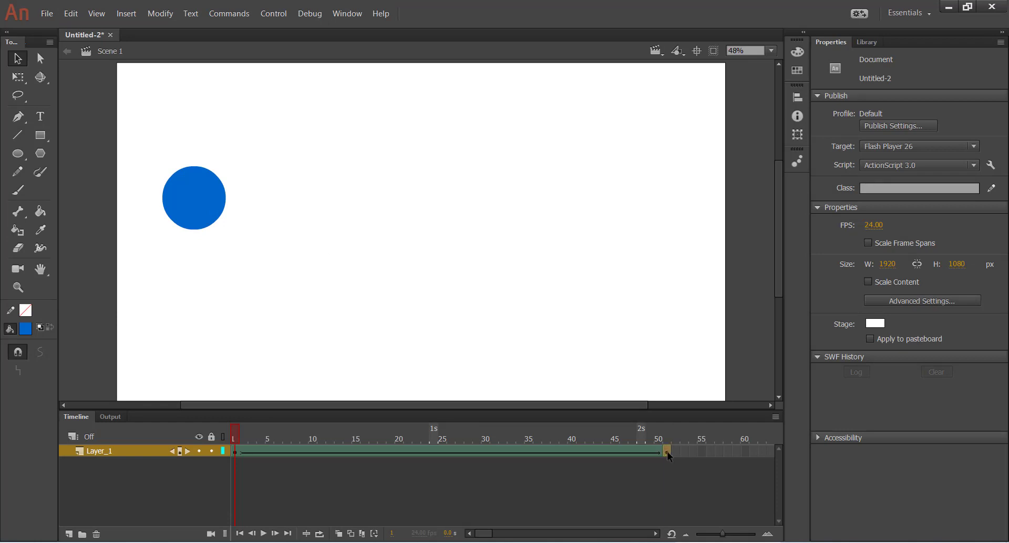
left_click_drag(667, 450, 660, 452)
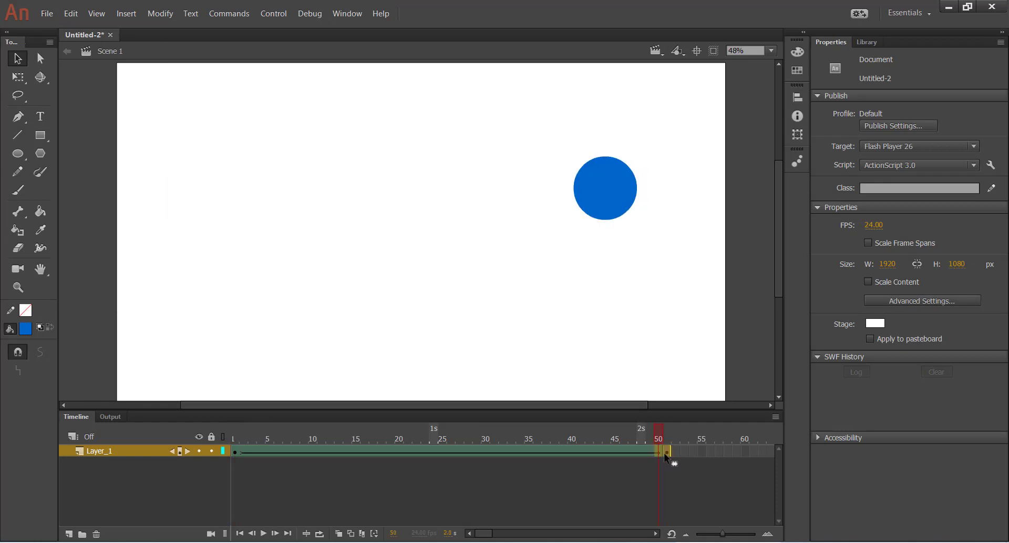
key("shift+comma")
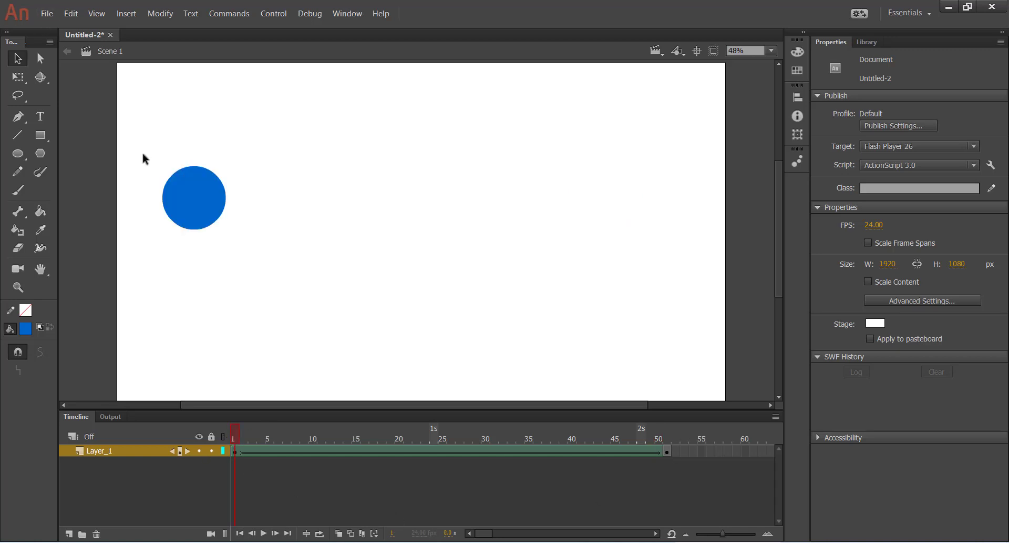
left_click(48, 16)
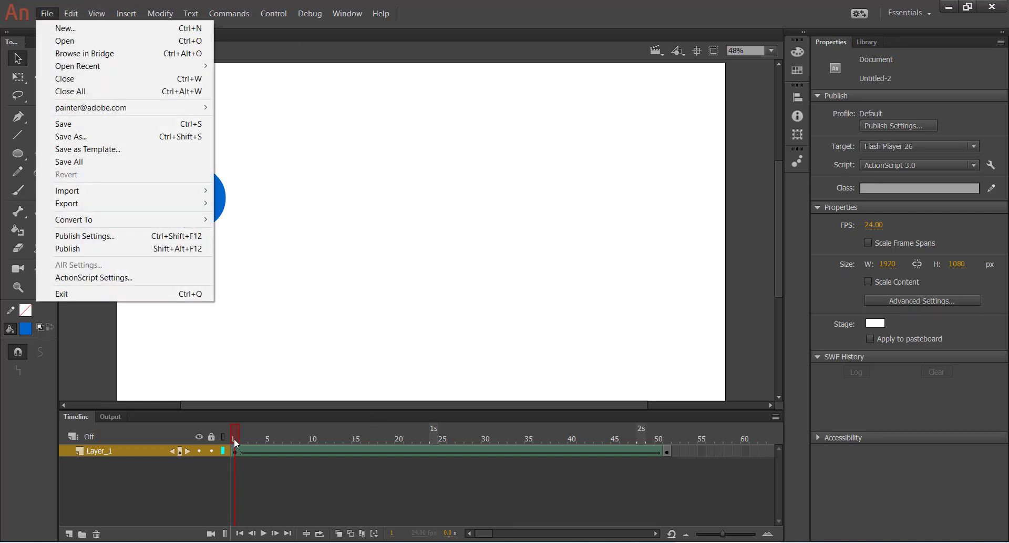
left_click_drag(234, 441, 220, 462)
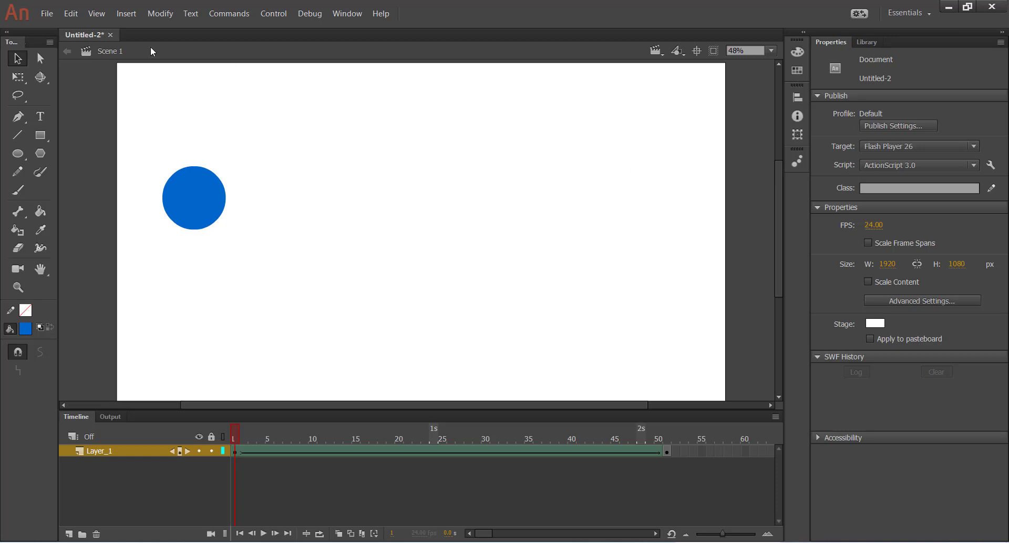
Step: Export the animation as the JPEG sequence Untitled-2 to the Desktop's frame folder at 1920 × 1080 pixels, 72 dpi, quality 100
left_click(46, 14)
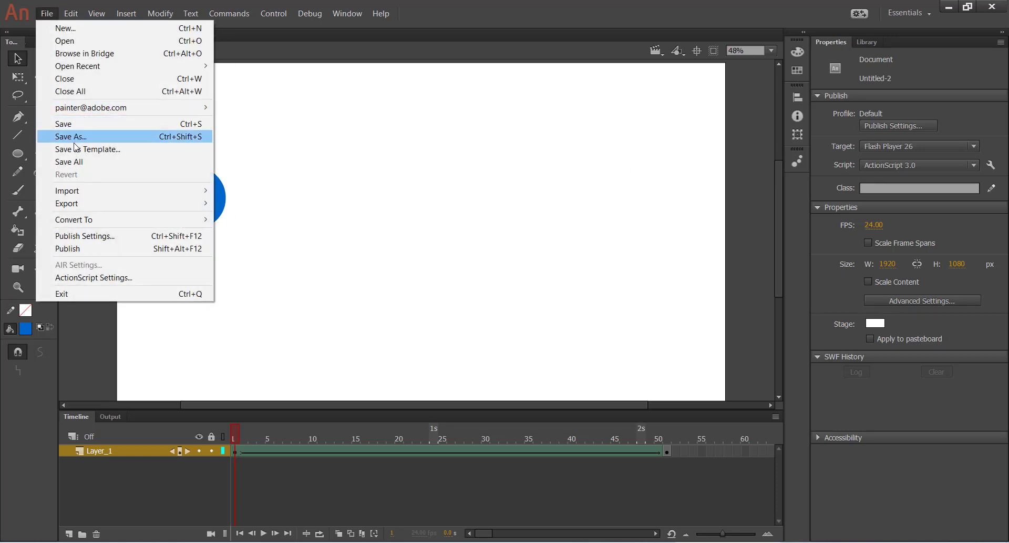
mouse_move(93, 205)
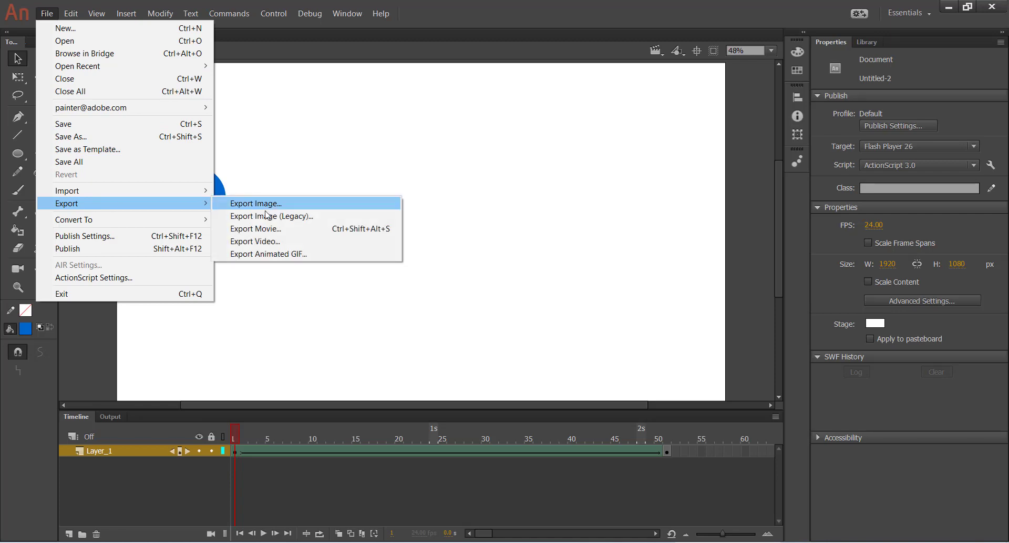
left_click(266, 231)
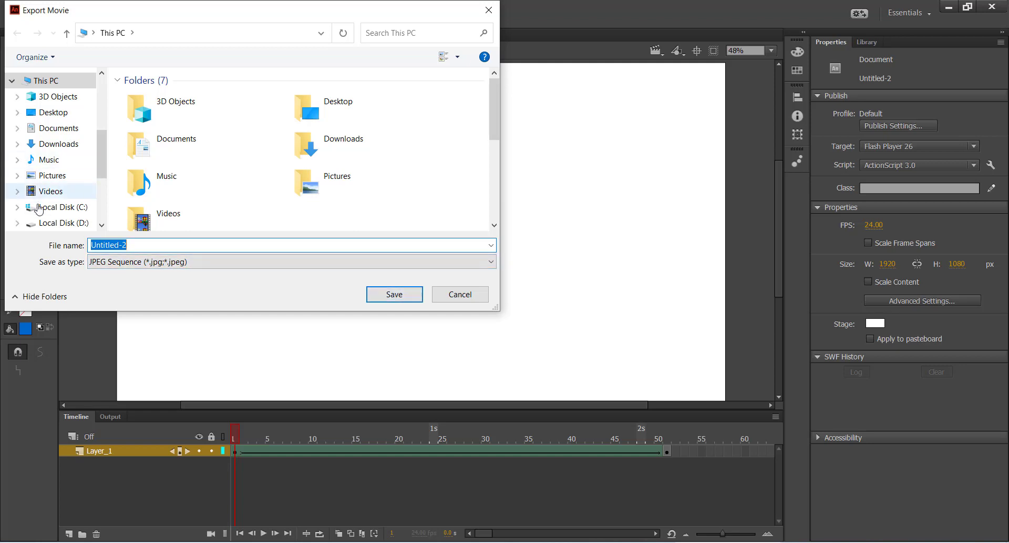
left_click(52, 113)
double_click(159, 123)
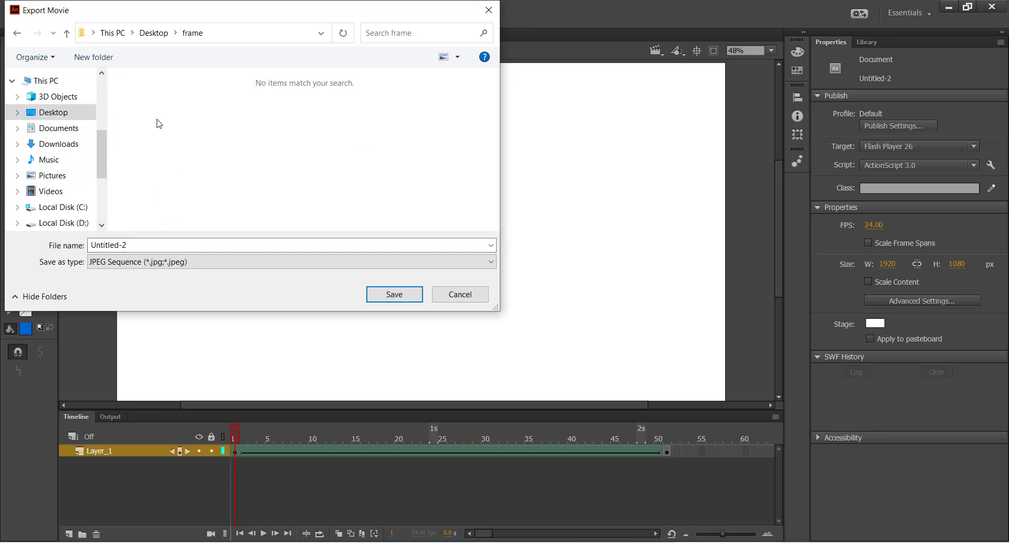
left_click(389, 296)
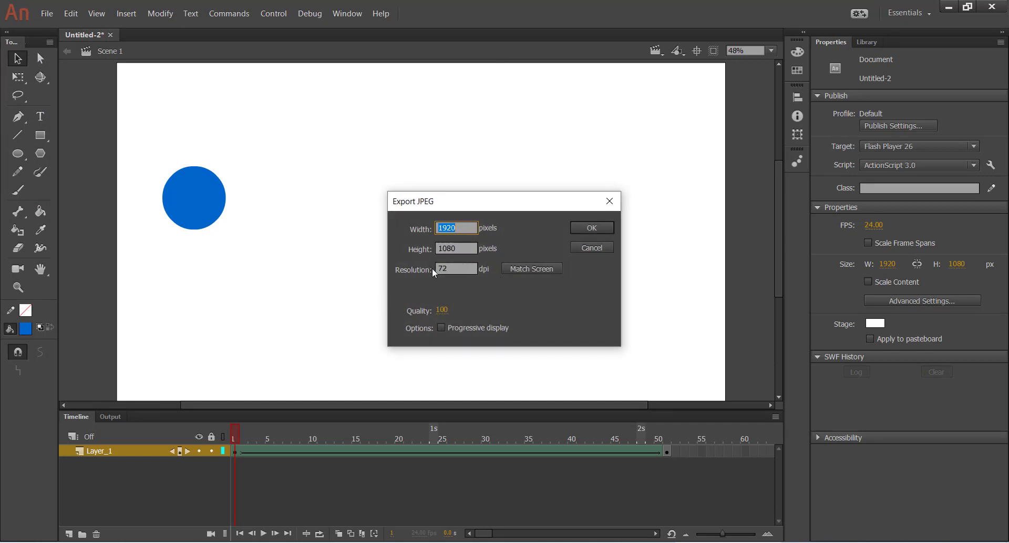
left_click(592, 228)
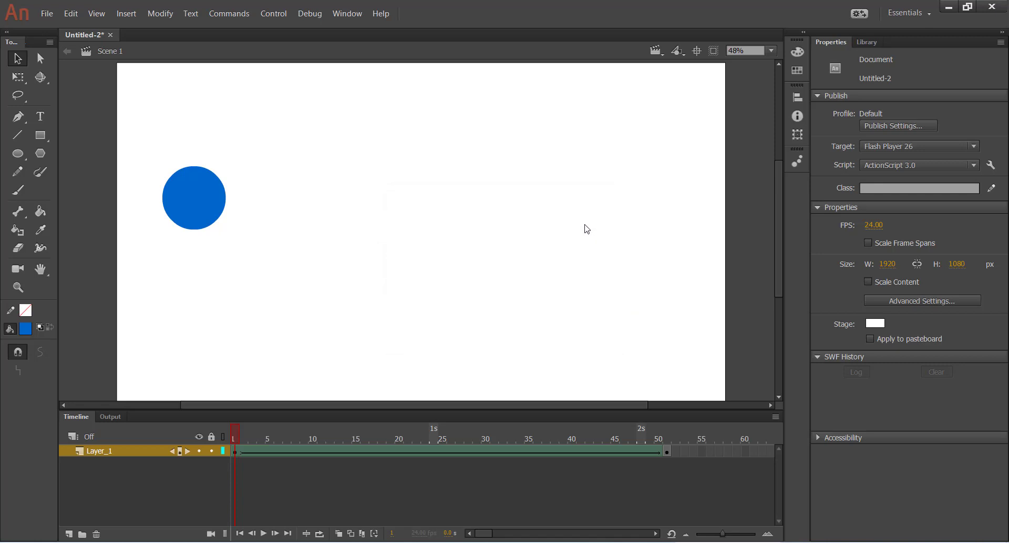
Step: Switch to the frame folder in File Explorer and show the exported images as extra large icons
key("alt+Tab")
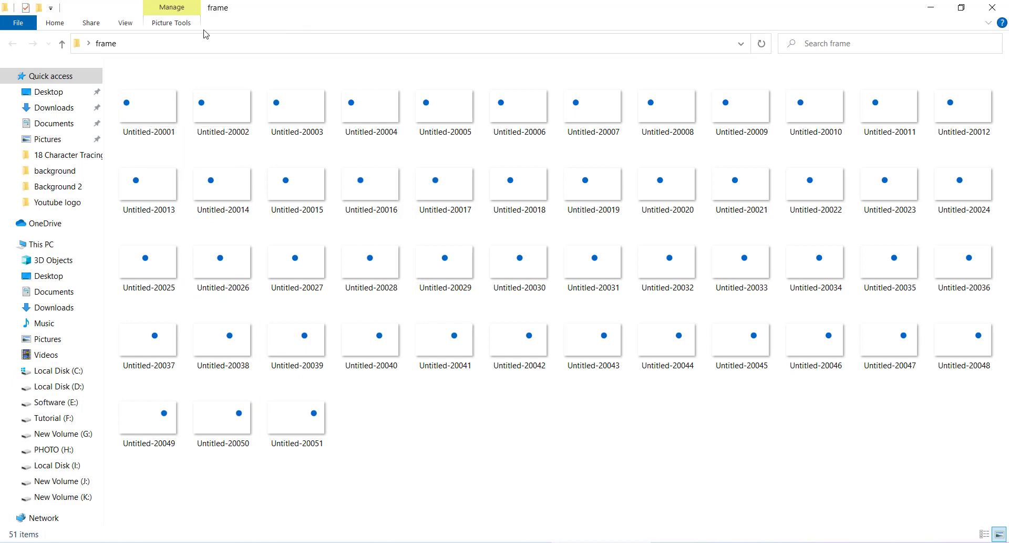
left_click(119, 26)
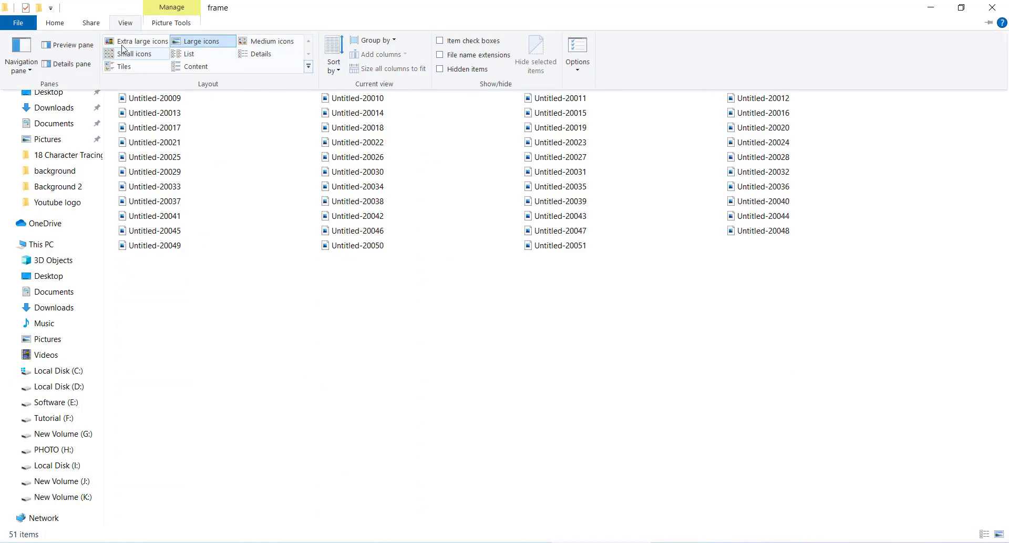
left_click(138, 96)
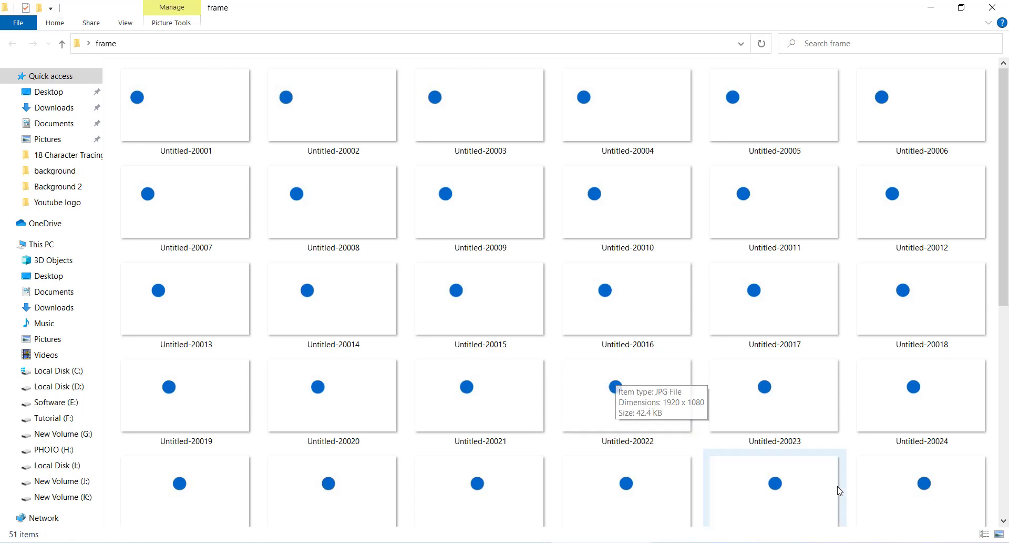
Step: Look through the exported JPEG sequence, comparing the first image Untitled-20001 with the last image Untitled-20051
scroll(841, 490, "down", 5)
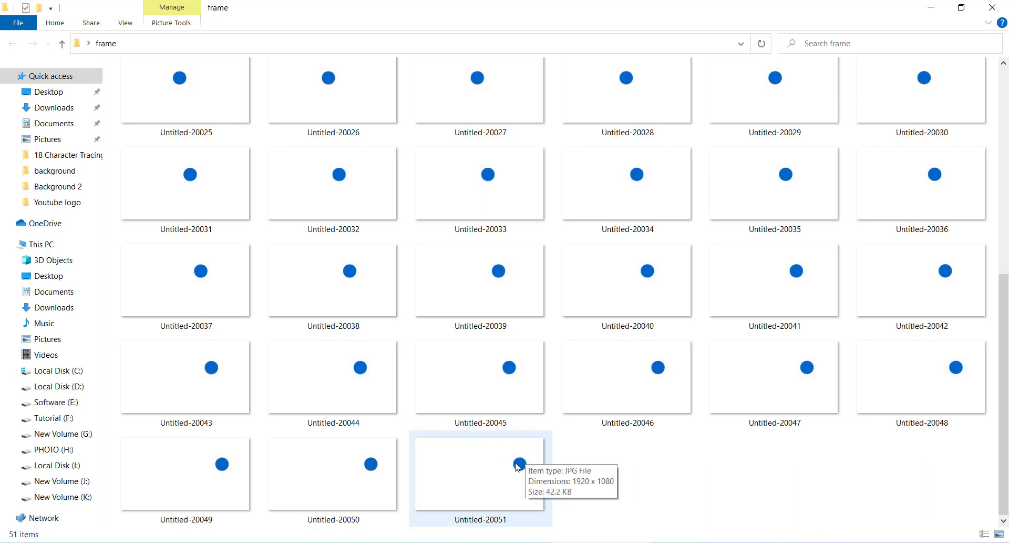
scroll(523, 467, "up", 5)
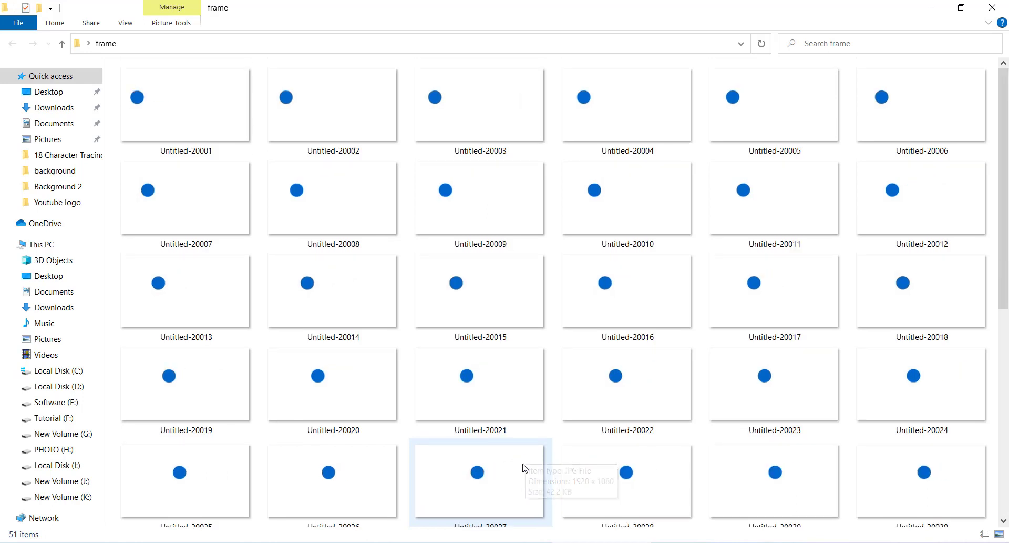
left_click(138, 105)
scroll(520, 467, "down", 5)
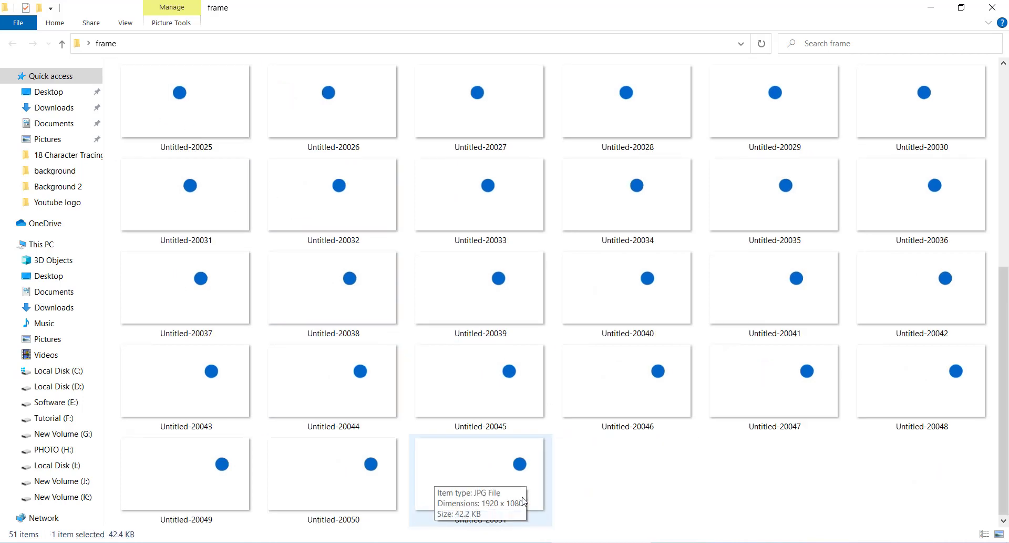
left_click(520, 466)
scroll(520, 466, "up", 5)
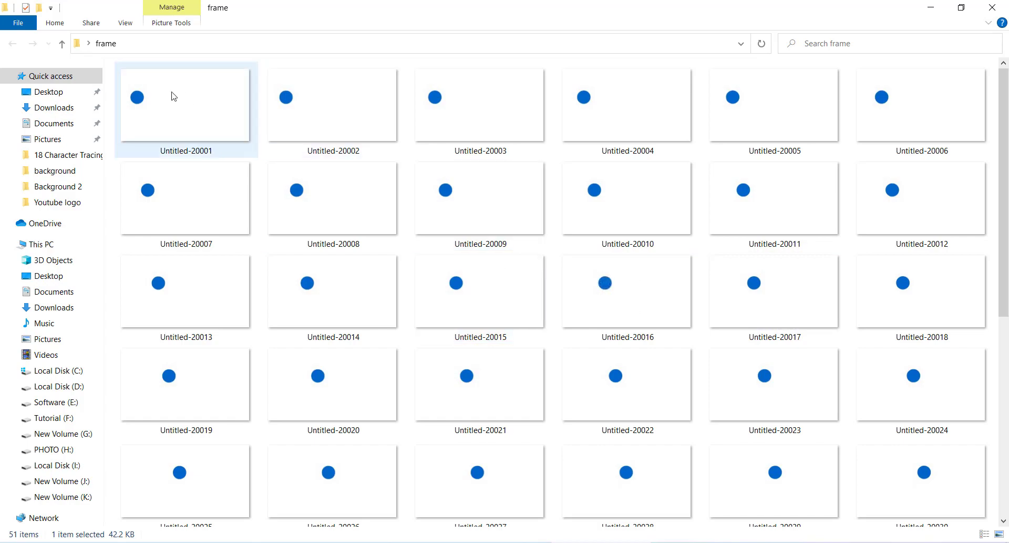
Step: Switch back to Animate, play the circle animation and return the playhead to frame 1
key("alt+Tab")
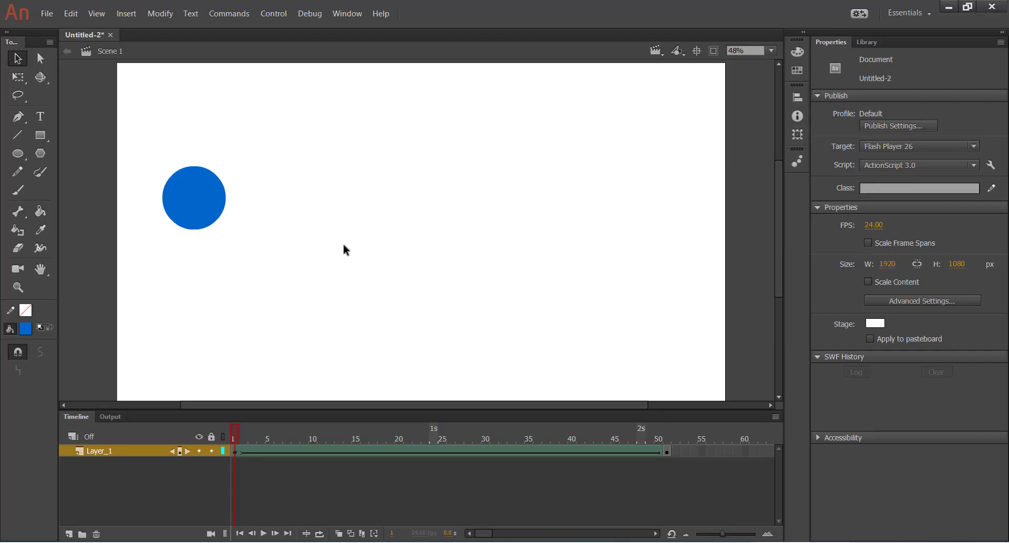
key("Return")
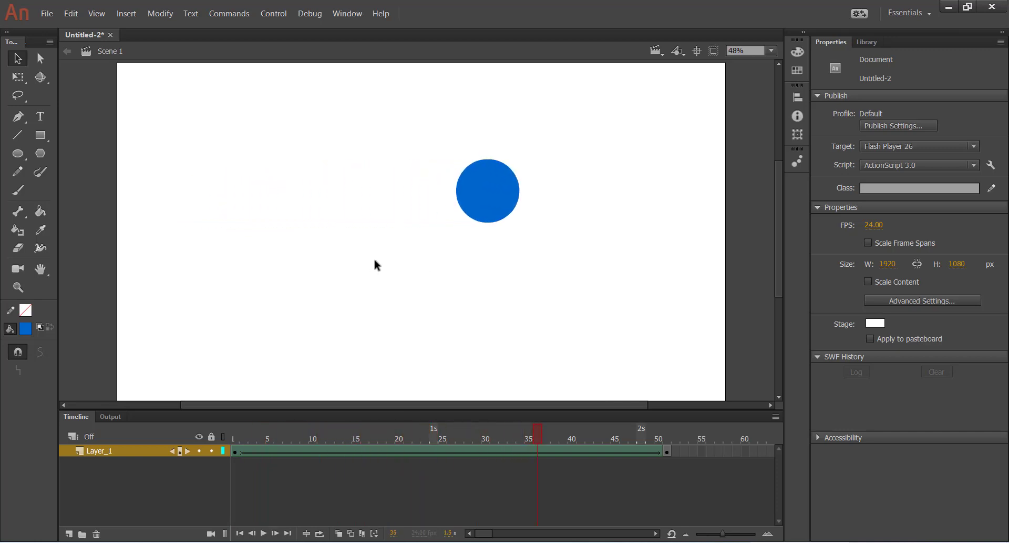
left_click(241, 533)
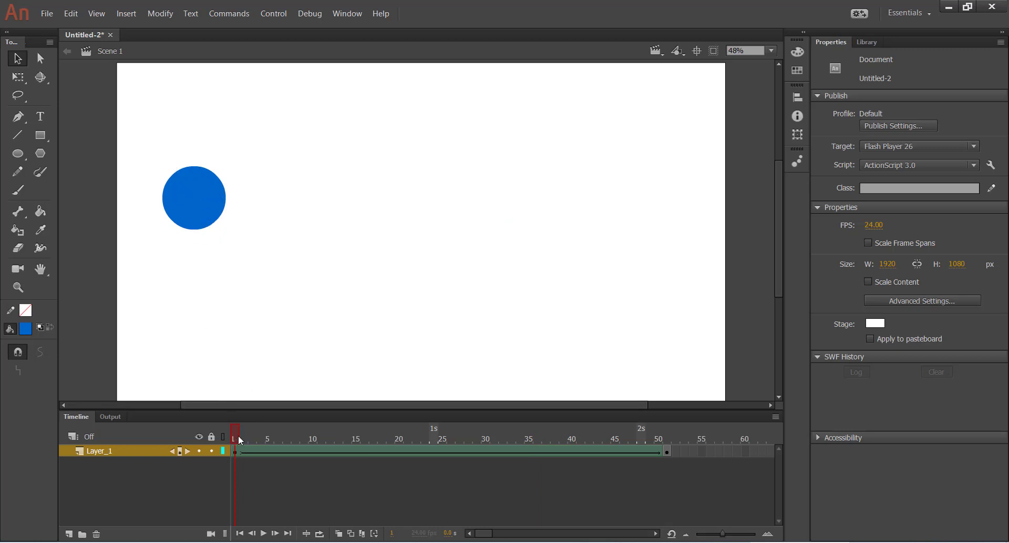
Step: Scrub the playhead back and forth along the tween to examine the circle's movement, ending at frame 1
left_click_drag(239, 437, 249, 437)
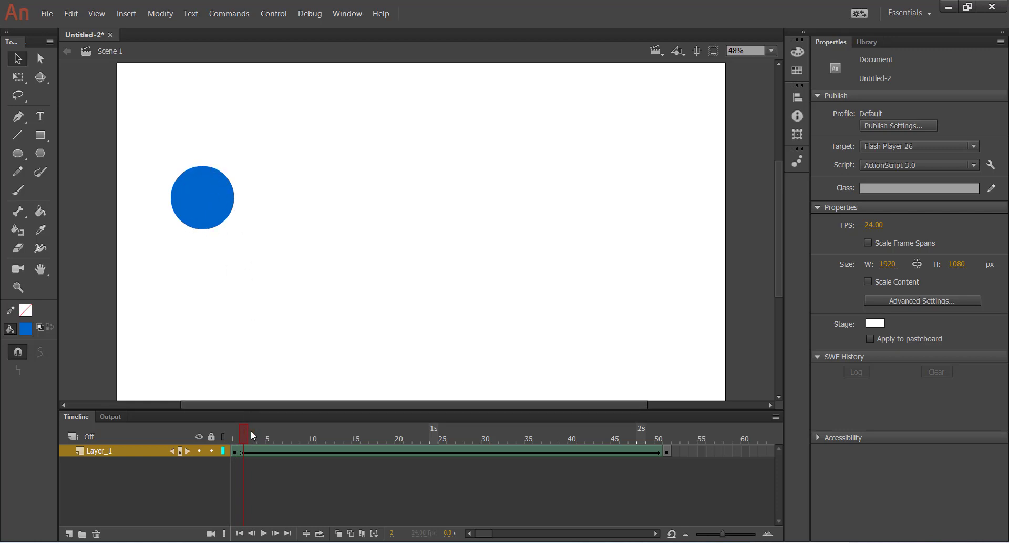
left_click_drag(250, 430, 355, 444)
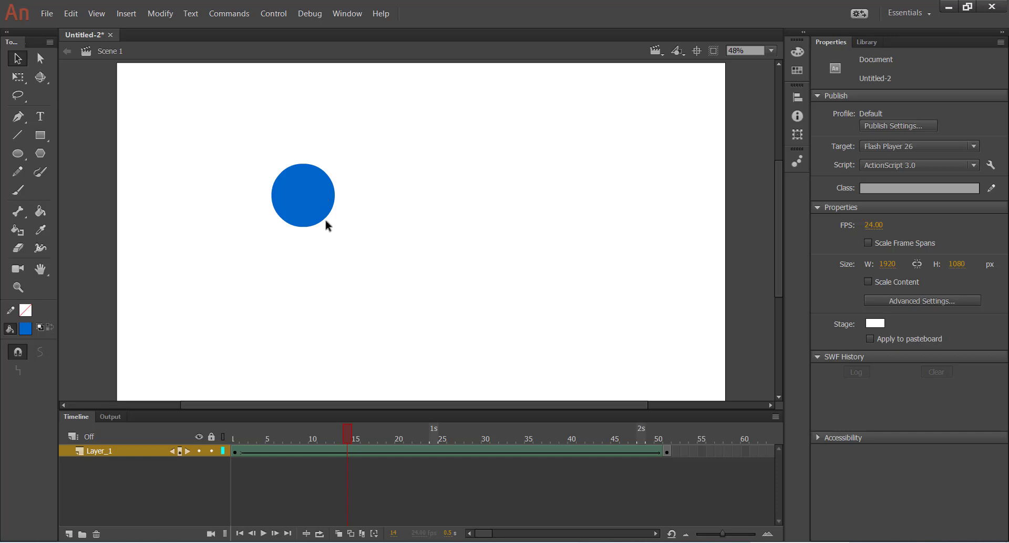
left_click_drag(346, 436, 209, 436)
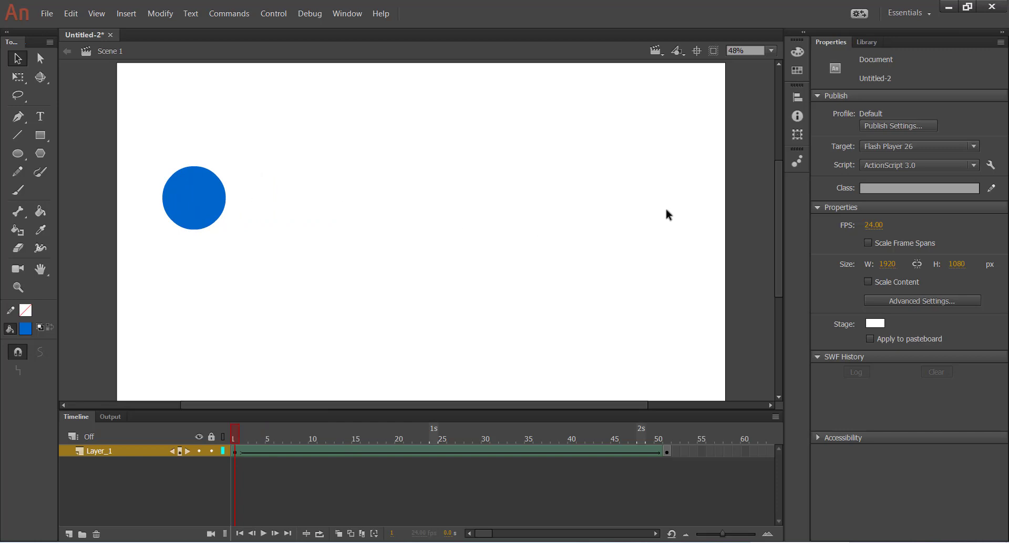
left_click_drag(236, 435, 287, 436)
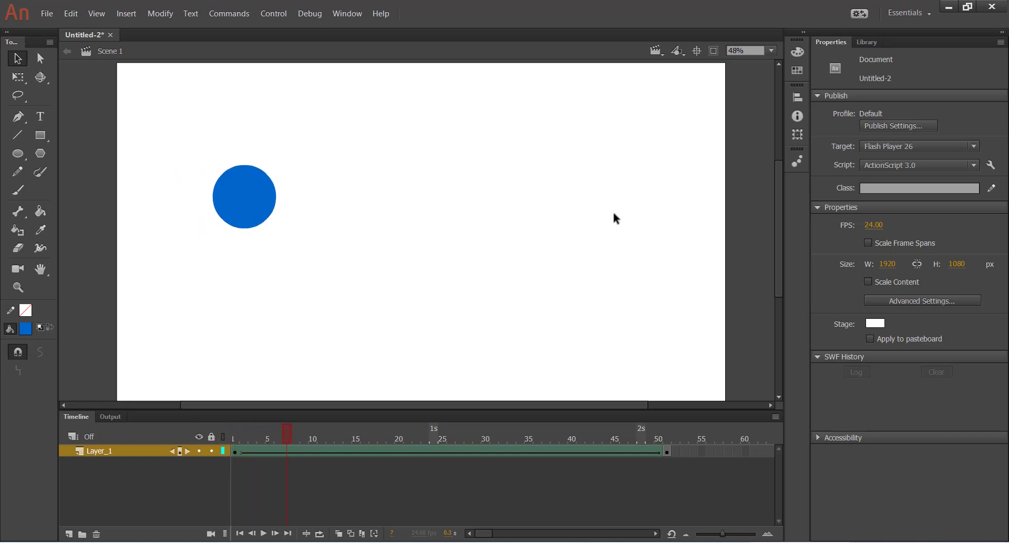
left_click_drag(290, 441, 618, 444)
left_click_drag(652, 436, 234, 452)
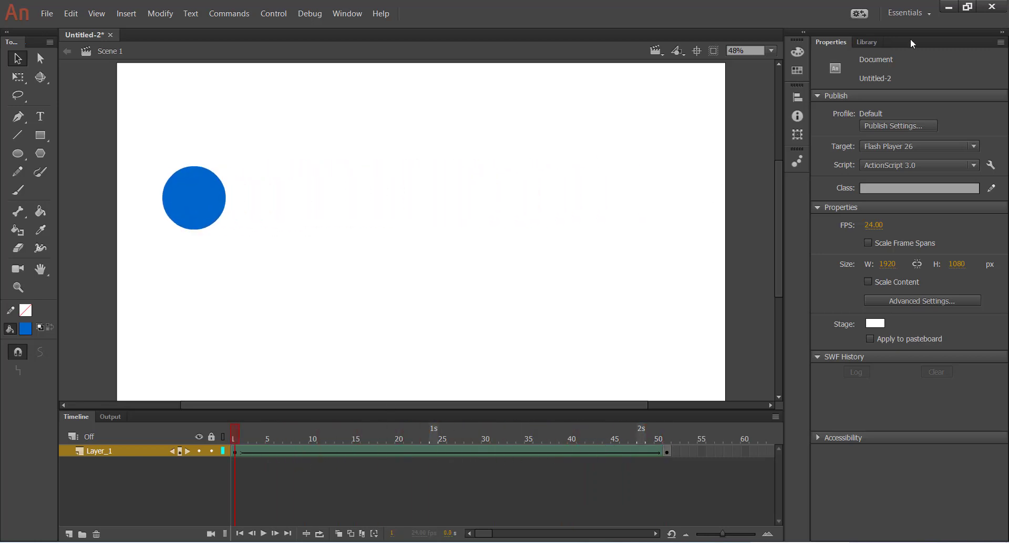
Step: Minimize Animate to return to the frame folder and review its images from the first to the last
left_click(949, 7)
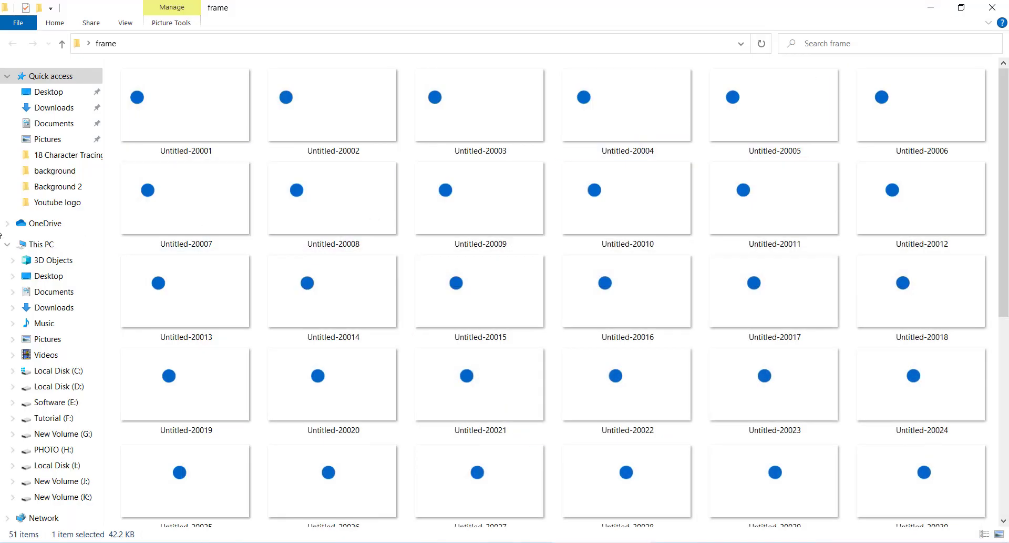
scroll(268, 266, "down", 5)
scroll(269, 271, "up", 5)
key("End")
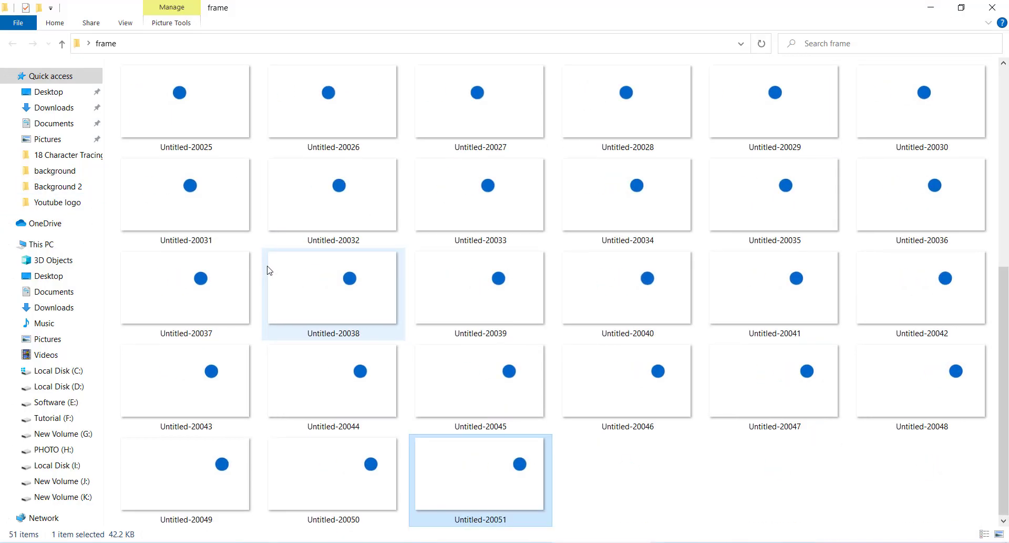
key("Home")
Step: Open the image Untitled-20001 in Photos and keep the viewer maximized
double_click(167, 104)
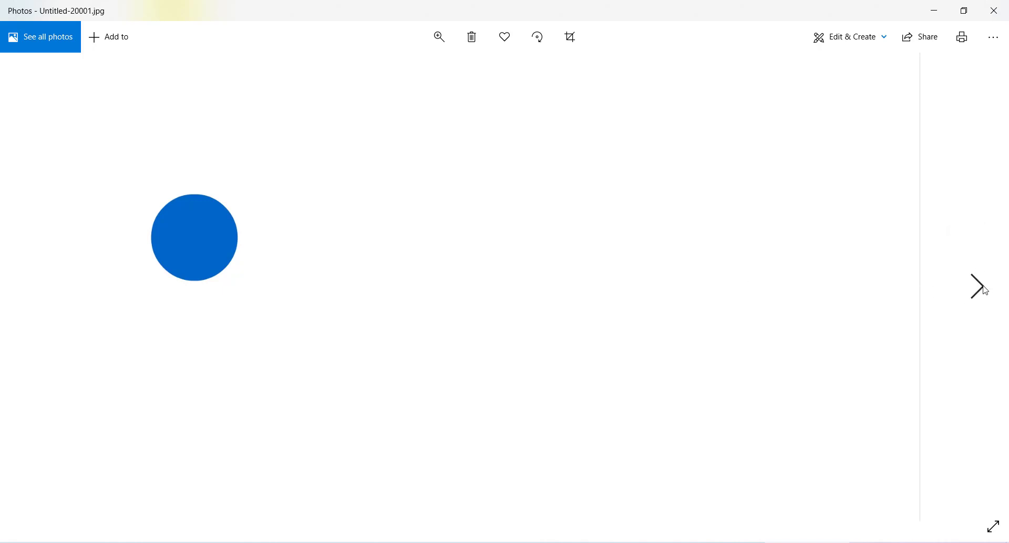
left_click_drag(577, 25, 581, 268)
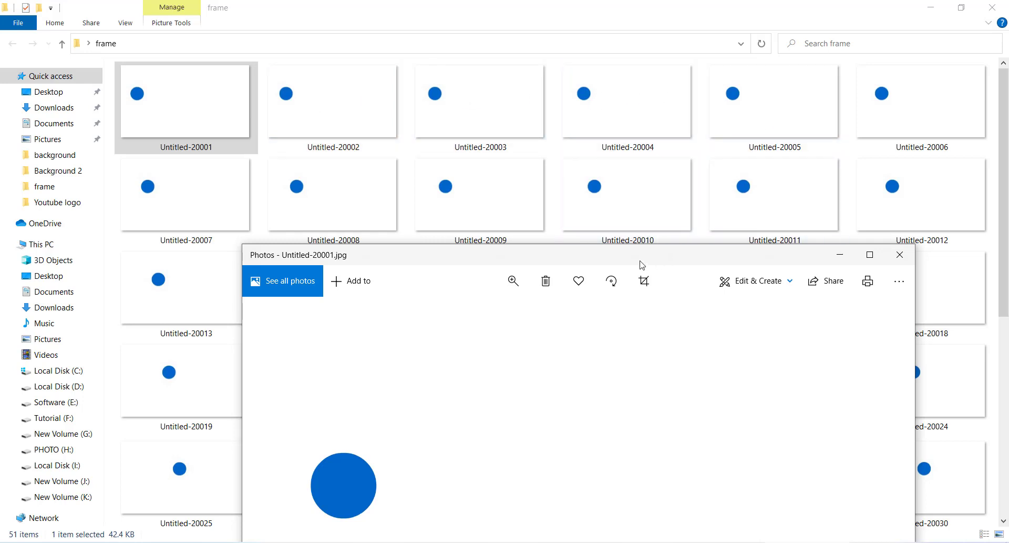
left_click_drag(642, 263, 599, 4)
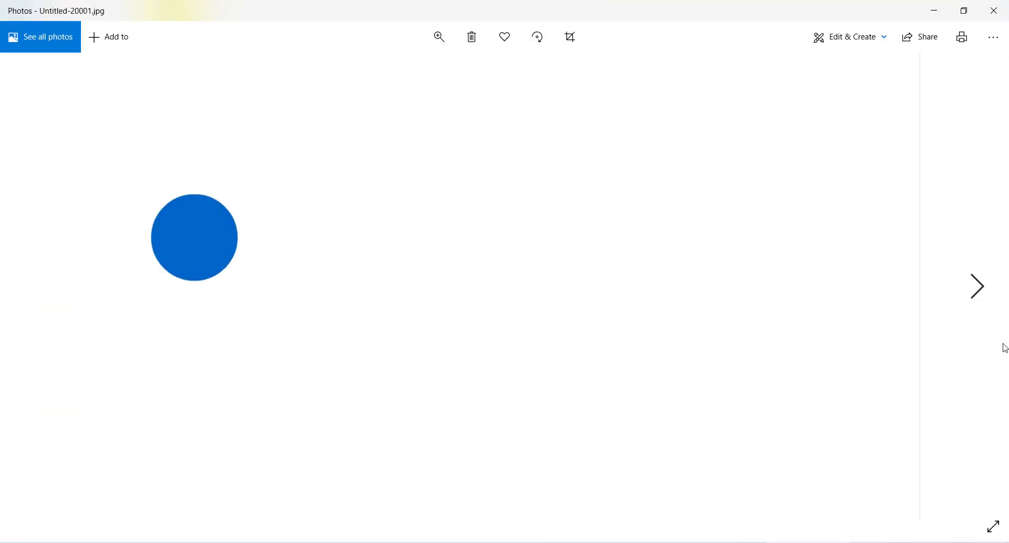
Step: Step rapidly forward through the image sequence from Untitled-20001 to Untitled-20051 to examine the circle's motion
left_click(979, 293)
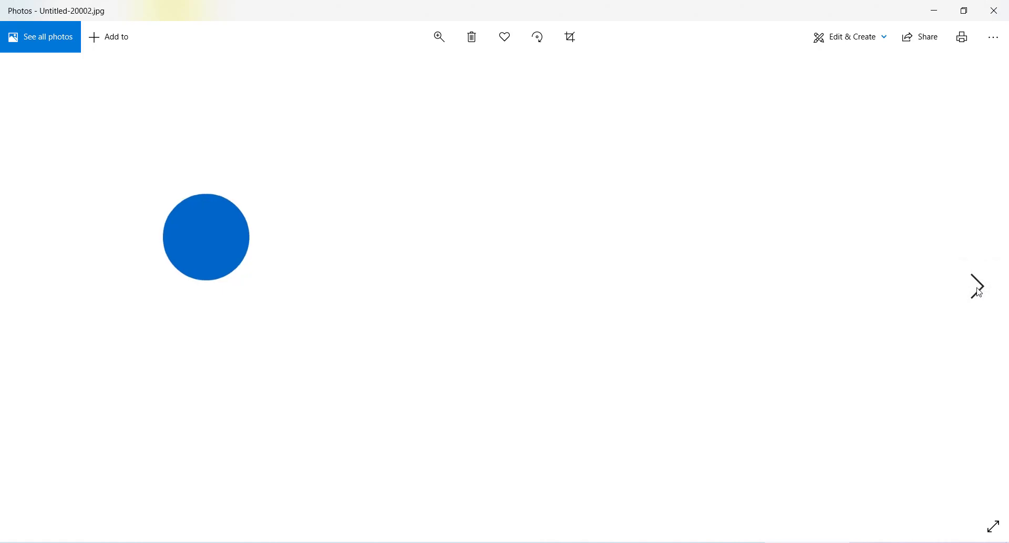
left_click(978, 293)
left_click(979, 293)
double_click(979, 293)
left_click(979, 293)
double_click(979, 293)
double_click(979, 293)
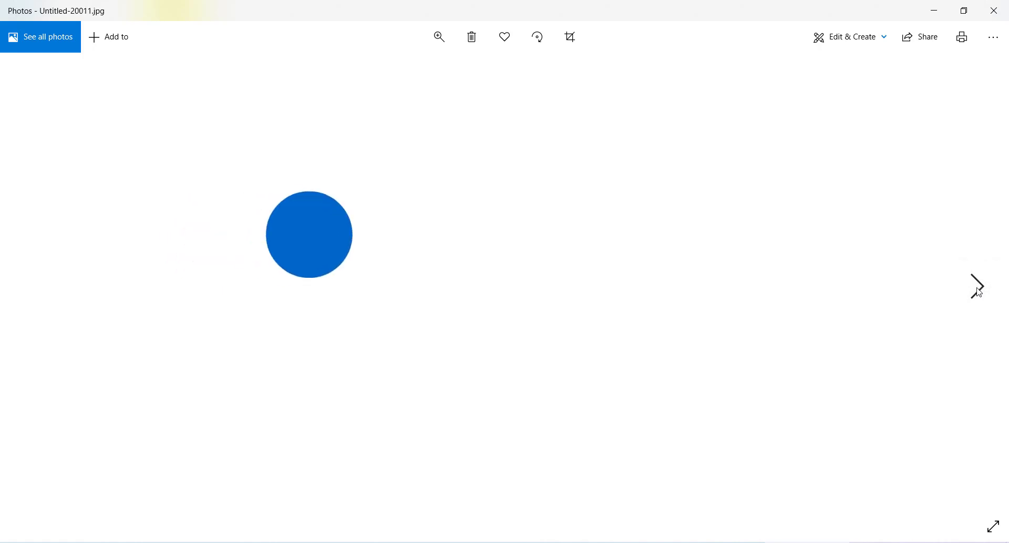
double_click(979, 292)
double_click(979, 293)
left_click(978, 292)
double_click(979, 292)
double_click(979, 293)
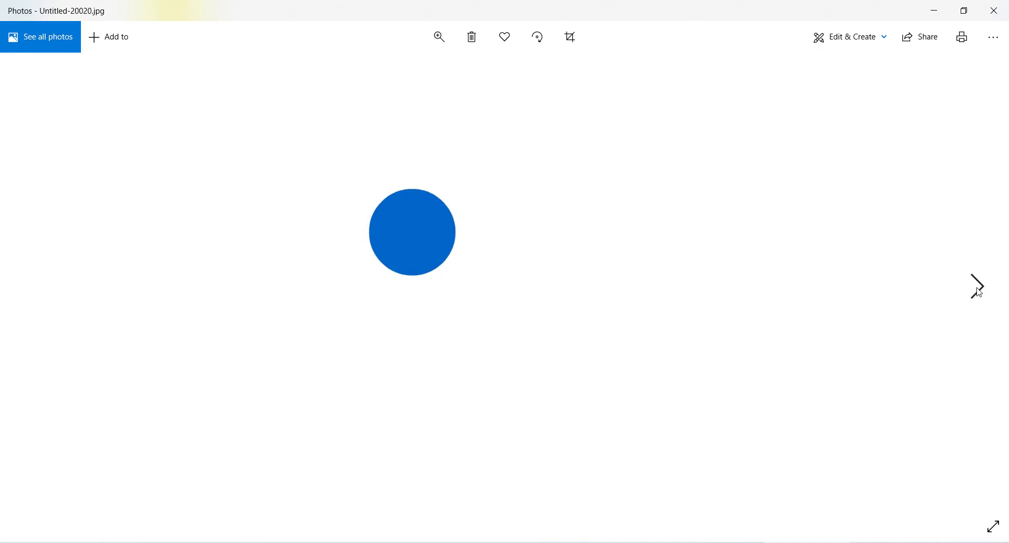
double_click(979, 293)
left_click(979, 293)
double_click(979, 292)
left_click(979, 293)
double_click(979, 293)
double_click(979, 293)
left_click(979, 292)
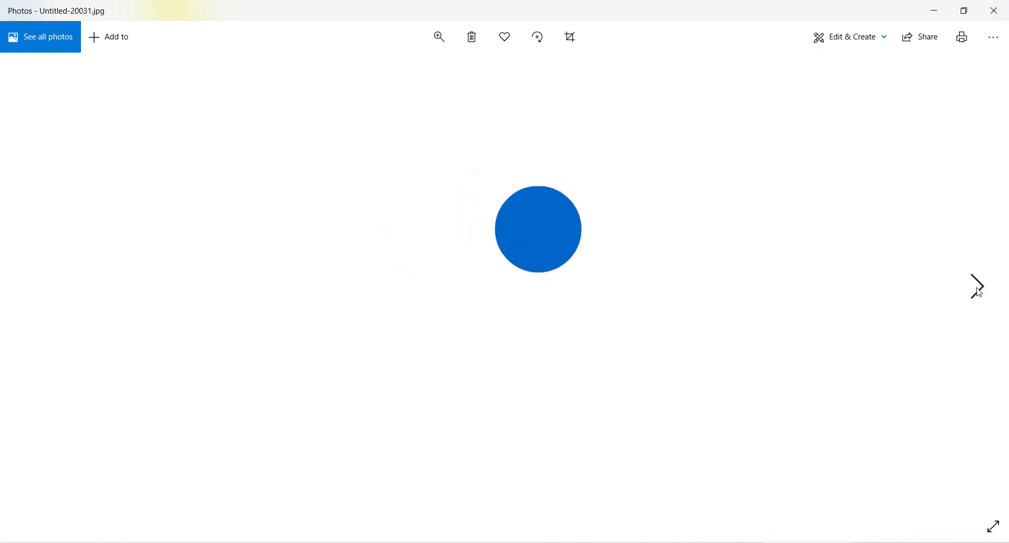
double_click(979, 293)
double_click(979, 293)
double_click(979, 293)
double_click(979, 293)
double_click(978, 292)
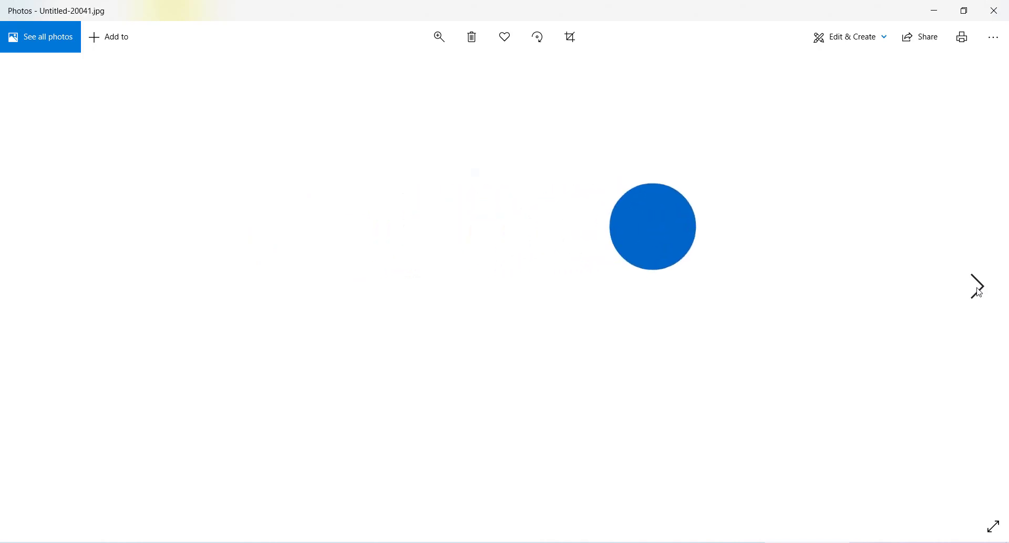
double_click(979, 293)
double_click(979, 293)
left_click(979, 293)
double_click(979, 293)
double_click(979, 293)
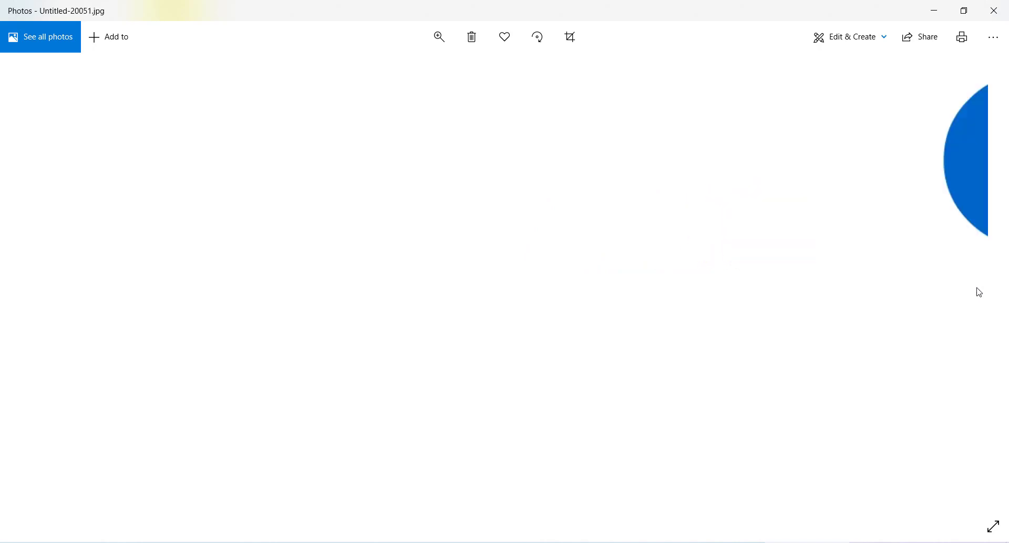
Step: Zoom Untitled-20051 back out to show the whole image
left_click(979, 293)
left_click(440, 37)
left_click_drag(408, 69, 313, 77)
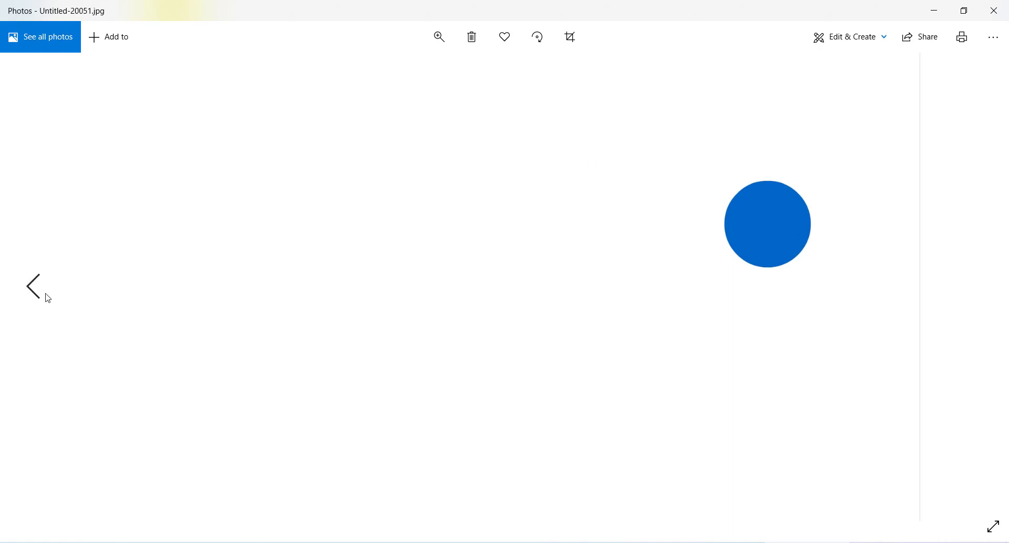
Step: Step rapidly backward through the image sequence from Untitled-20051 to Untitled-20008 to examine the reversed motion
left_click(33, 287)
left_click(33, 287)
left_click(33, 287)
left_click(33, 287)
left_click(33, 287)
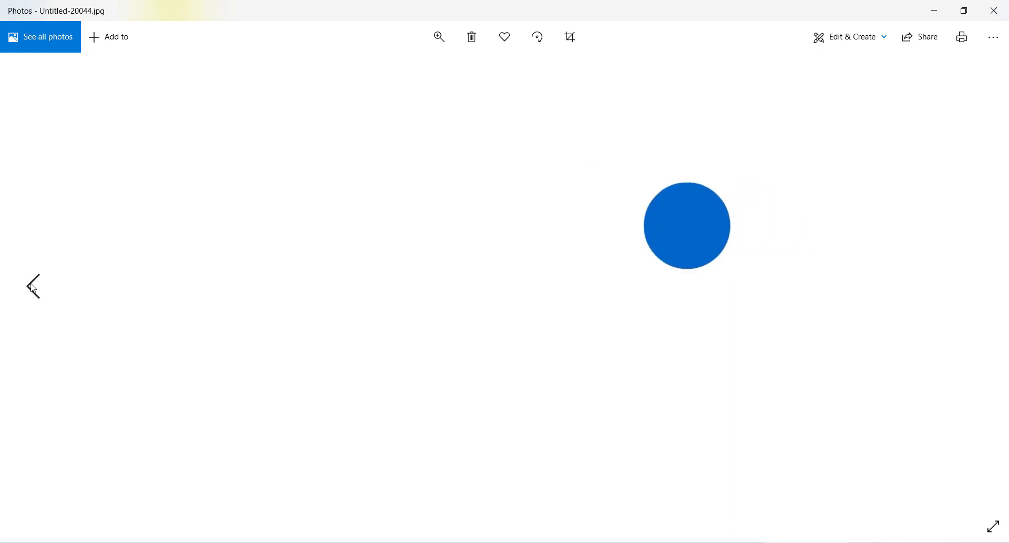
left_click(33, 287)
left_click(33, 287)
left_click(33, 287)
left_click(33, 287)
left_click(33, 287)
left_click(33, 287)
left_click(33, 287)
left_click(33, 287)
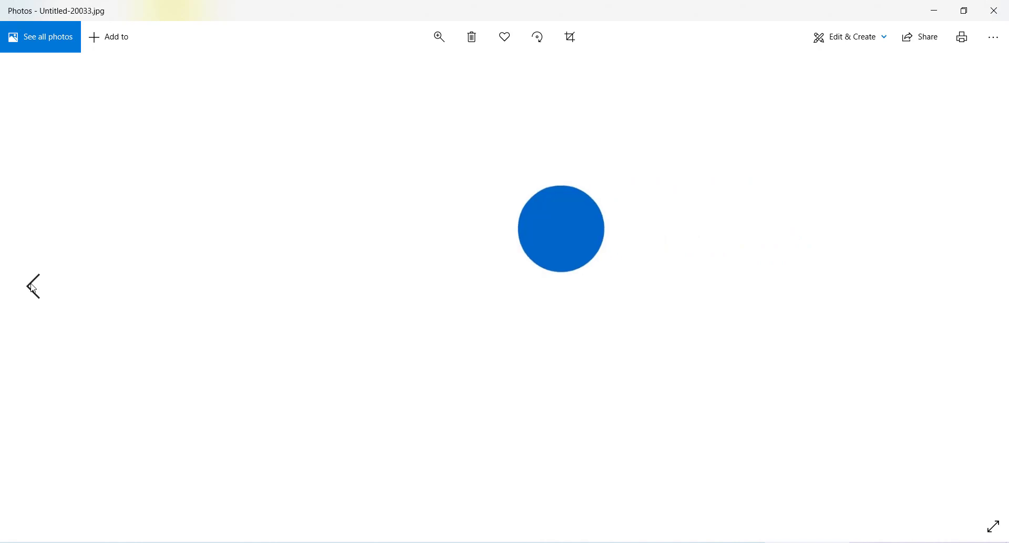
left_click(33, 287)
left_click(33, 287)
left_click(33, 287)
left_click(33, 287)
left_click(33, 287)
left_click(33, 287)
left_click(34, 287)
left_click(34, 287)
left_click(33, 287)
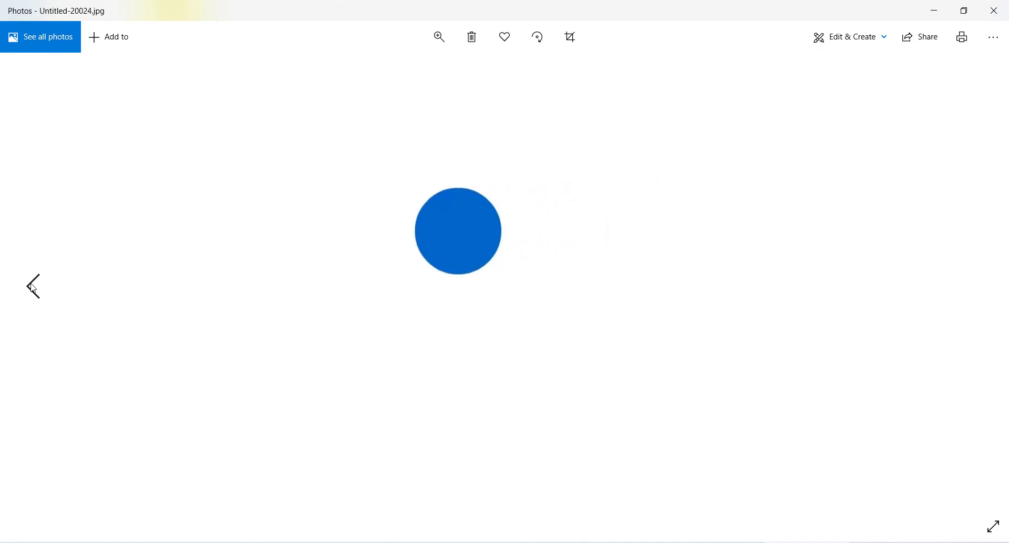
left_click(33, 287)
left_click(33, 287)
left_click(33, 287)
left_click(33, 287)
left_click(34, 287)
left_click(33, 287)
left_click(33, 287)
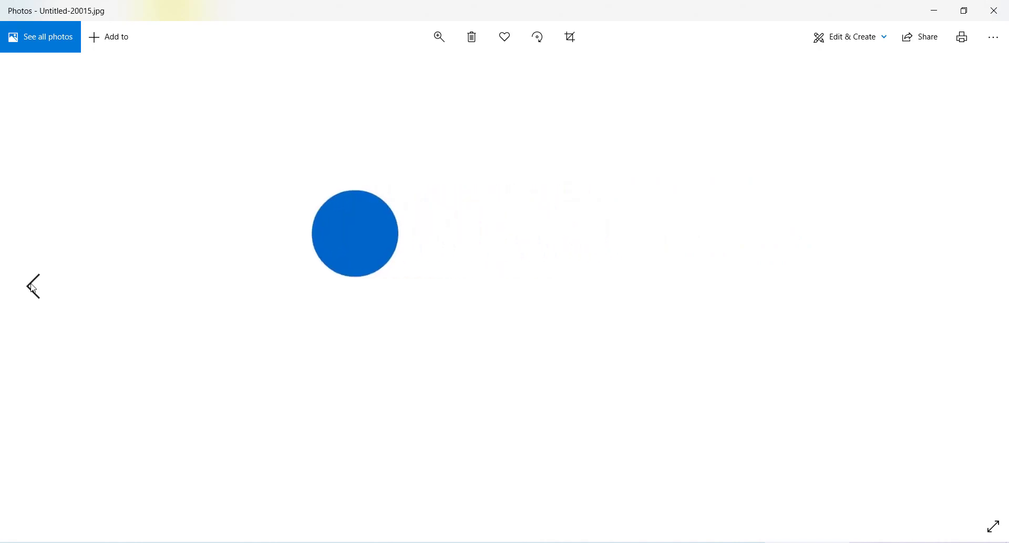
left_click(33, 287)
left_click(33, 287)
left_click(33, 287)
left_click(33, 287)
left_click(33, 287)
left_click(33, 287)
left_click(33, 288)
Step: Restore the Photos window to a smaller size over the frame folder and step forward from Untitled-20008 to Untitled-20025
left_click_drag(363, 31, 523, 249)
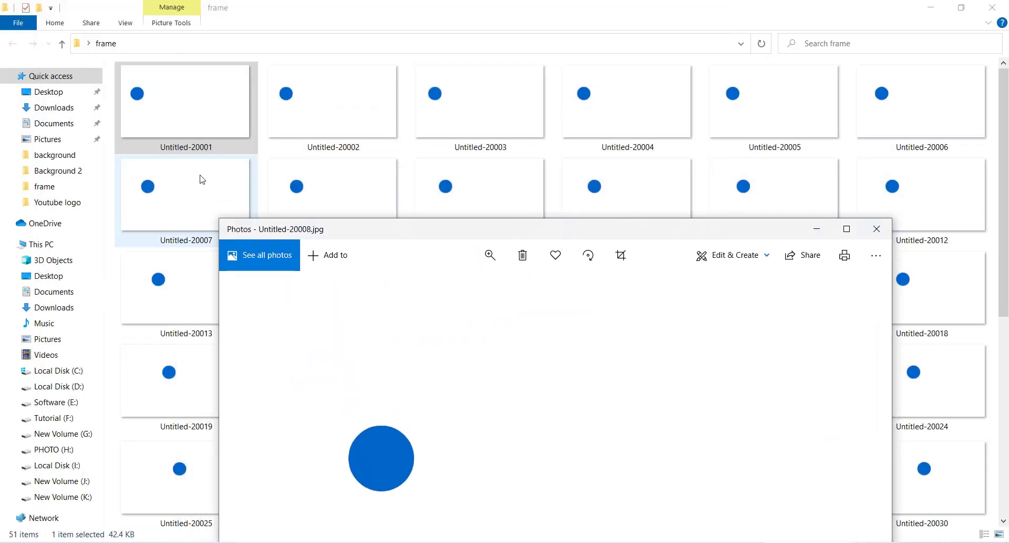
left_click_drag(620, 220, 480, 96)
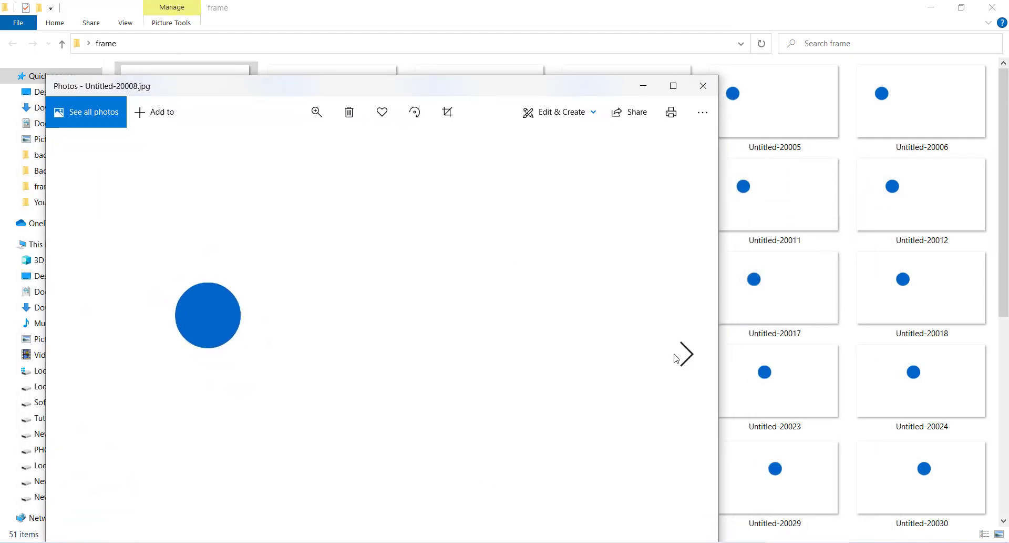
left_click(687, 359)
left_click(686, 358)
left_click(686, 359)
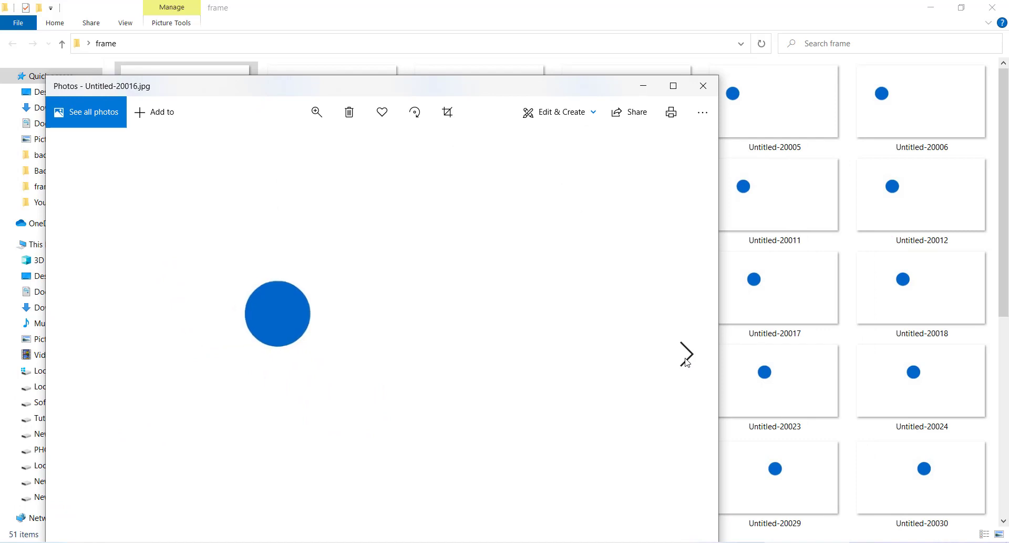
left_click(686, 359)
left_click(687, 358)
left_click(687, 358)
left_click(686, 358)
left_click(686, 359)
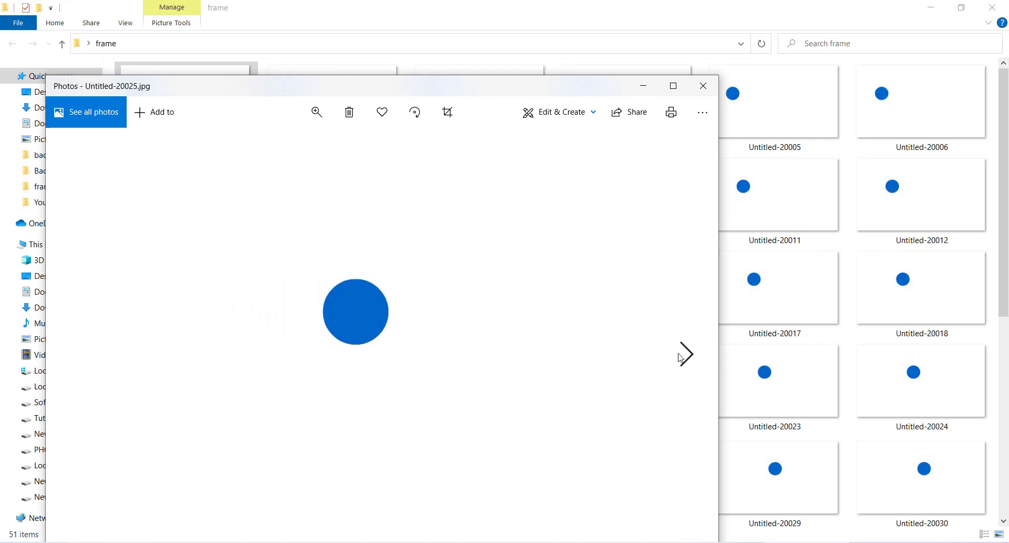
Step: Step forward through the image sequence from Untitled-20025 to Untitled-20041 to examine the circle's motion, and close the image viewer
left_click(687, 358)
left_click(687, 359)
left_click(686, 358)
left_click(686, 358)
left_click(686, 358)
left_click(686, 358)
left_click(686, 358)
left_click(686, 358)
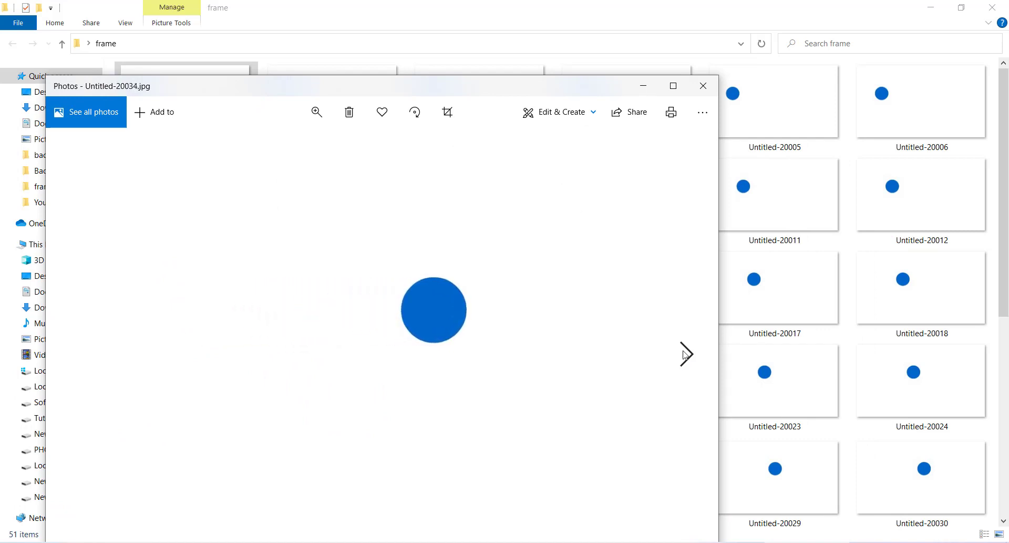
left_click(686, 358)
left_click(686, 358)
left_click(686, 358)
left_click(686, 358)
left_click(686, 358)
left_click(686, 358)
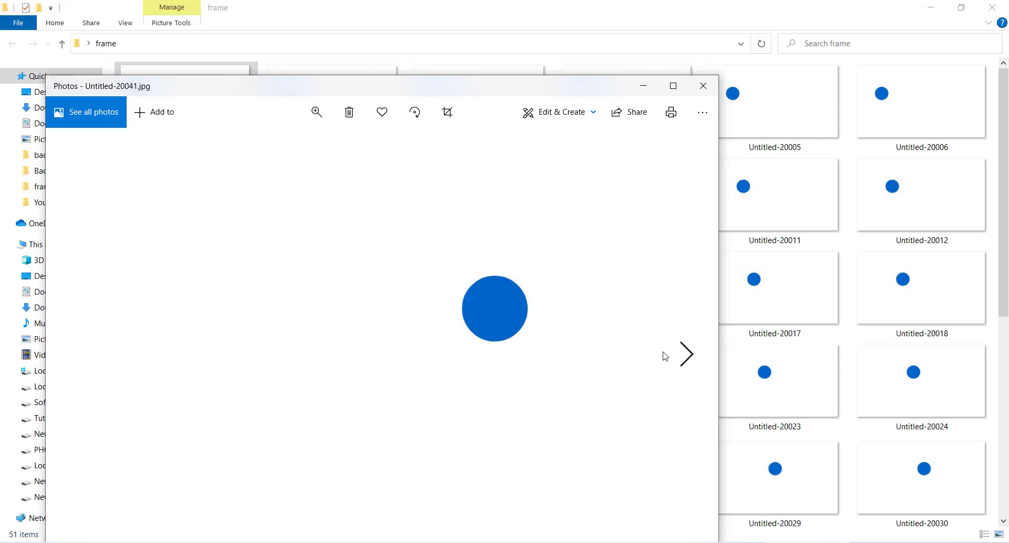
left_click(702, 86)
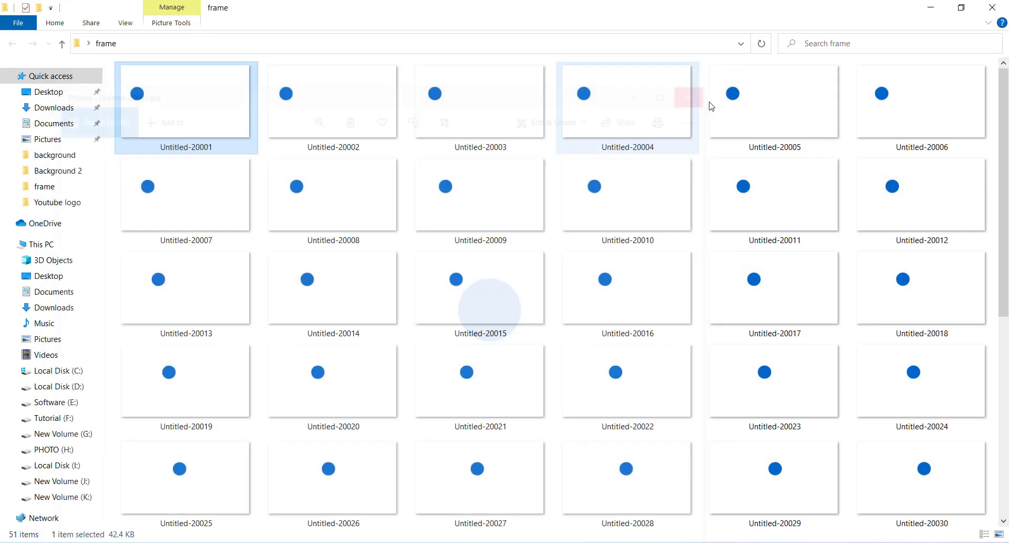
Step: Switch to Adobe Animate and examine the one-second mark at frame 24, returning the playhead to frame 1
left_click(699, 541)
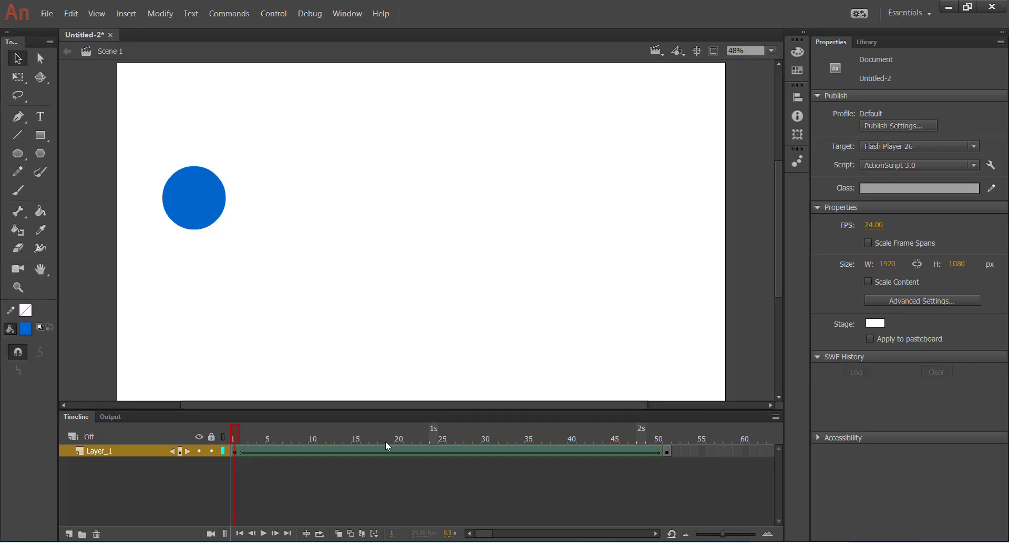
left_click(435, 447)
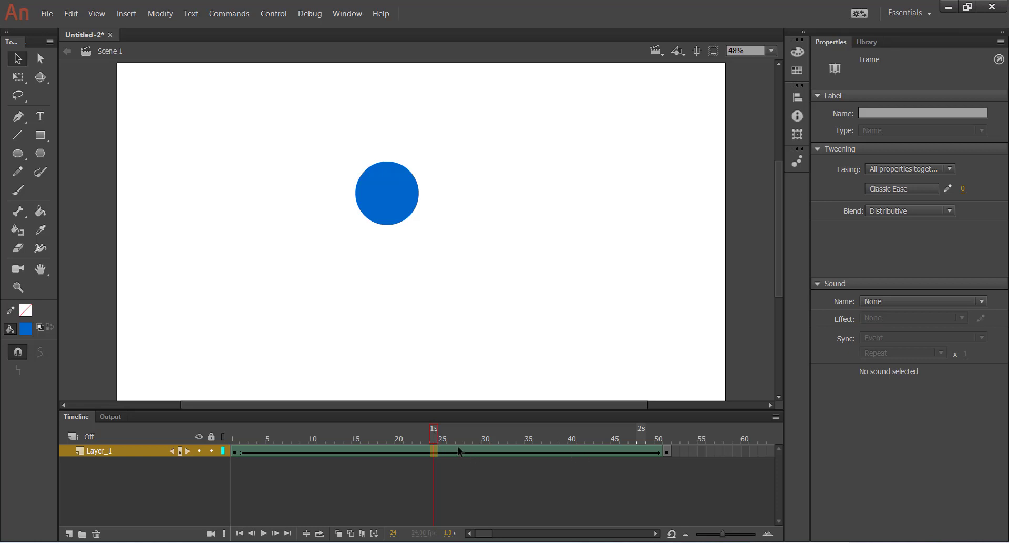
mouse_move(434, 441)
left_mouse_down()
mouse_move(235, 443)
mouse_move(439, 449)
left_mouse_up()
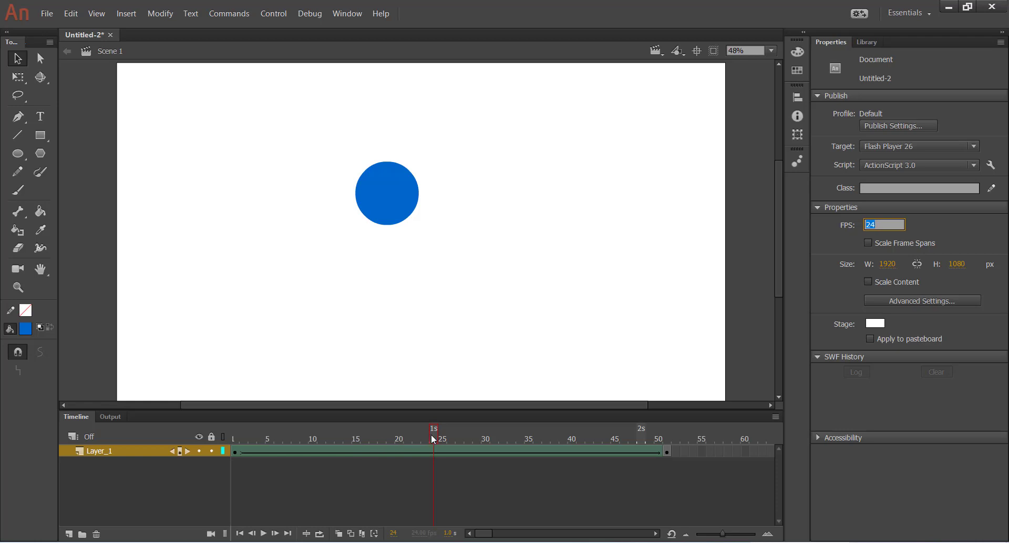
mouse_move(434, 439)
left_mouse_down()
mouse_move(237, 435)
mouse_move(437, 440)
left_mouse_up()
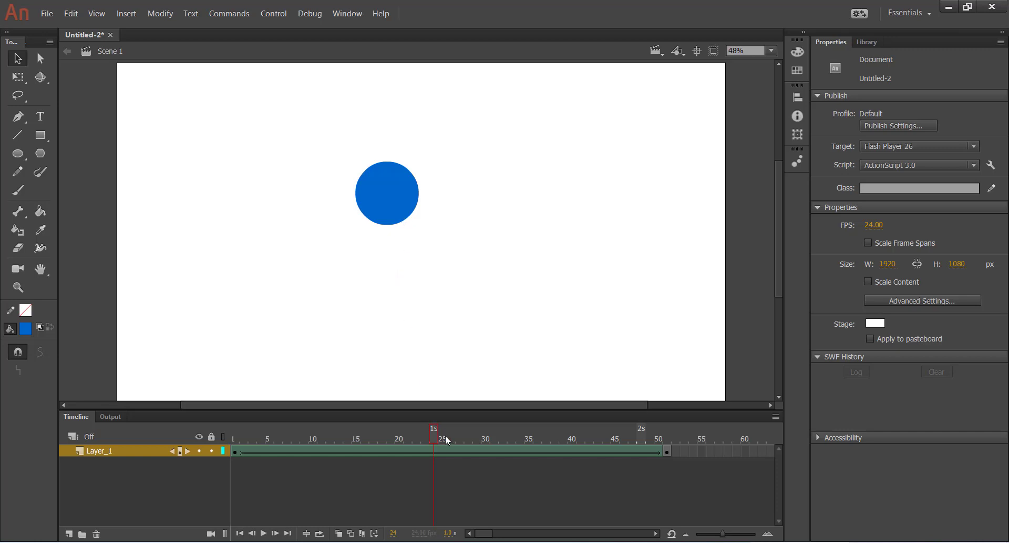
left_click_drag(439, 440, 229, 445)
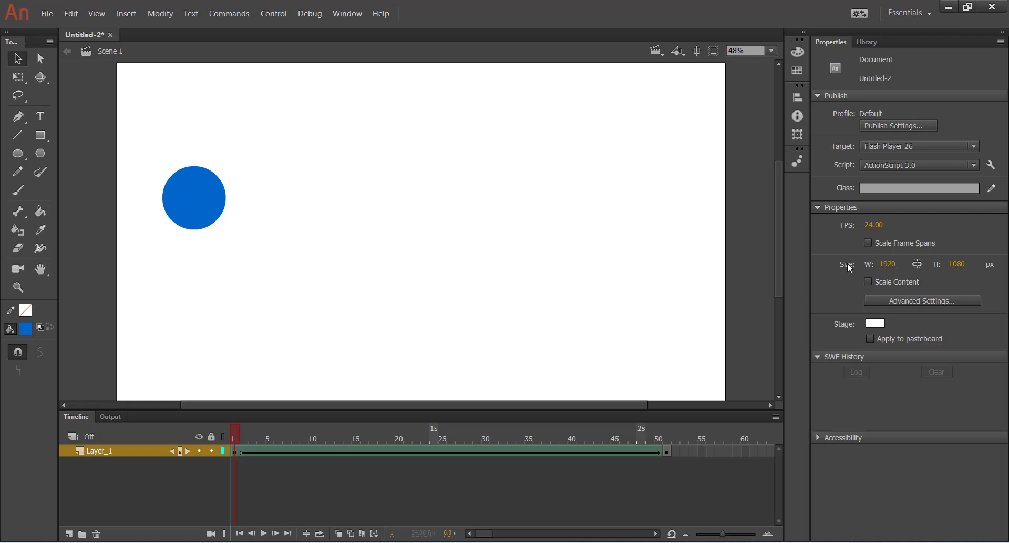
Step: Set the document frame rate to 5 fps and play the circle animation
left_click(867, 228)
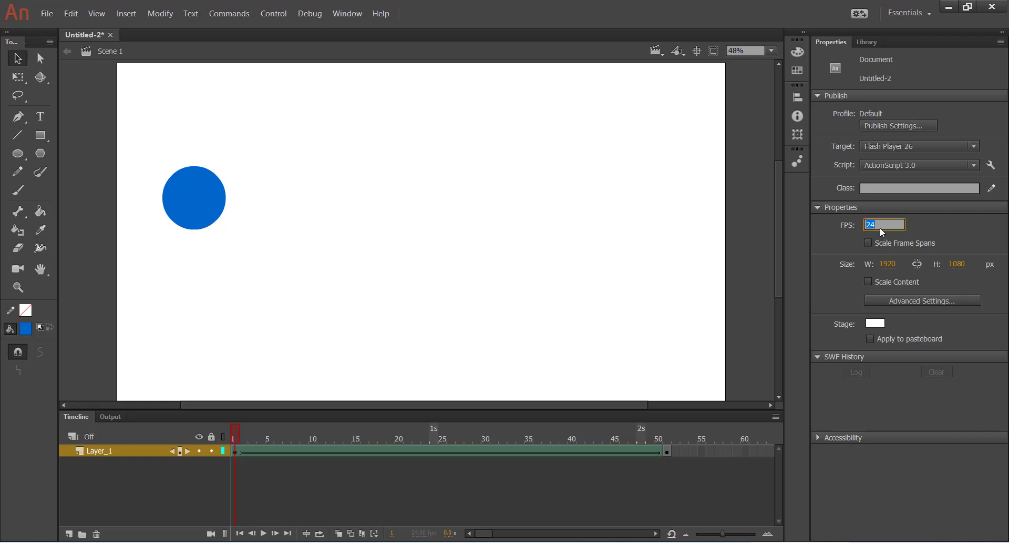
type("5")
left_click(817, 235)
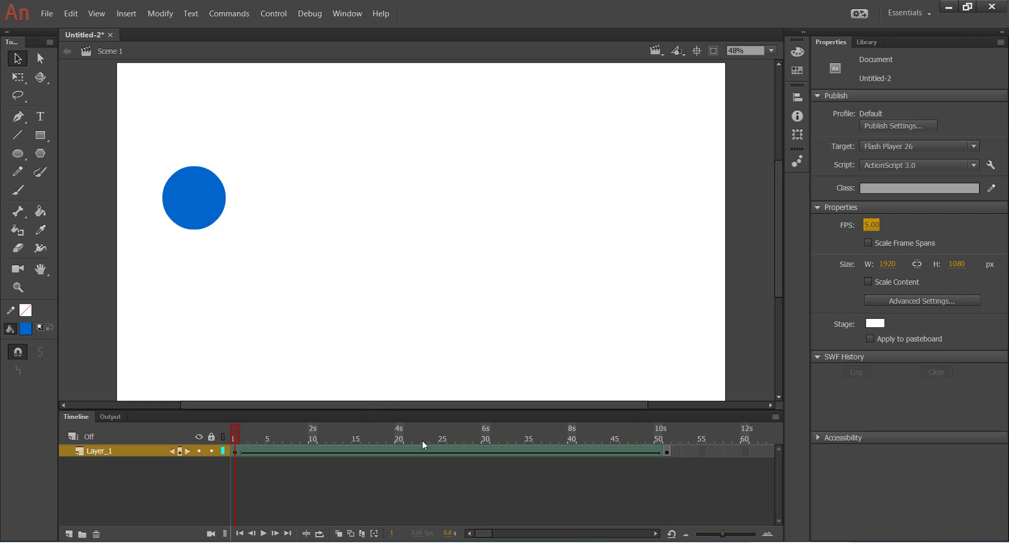
key("Return")
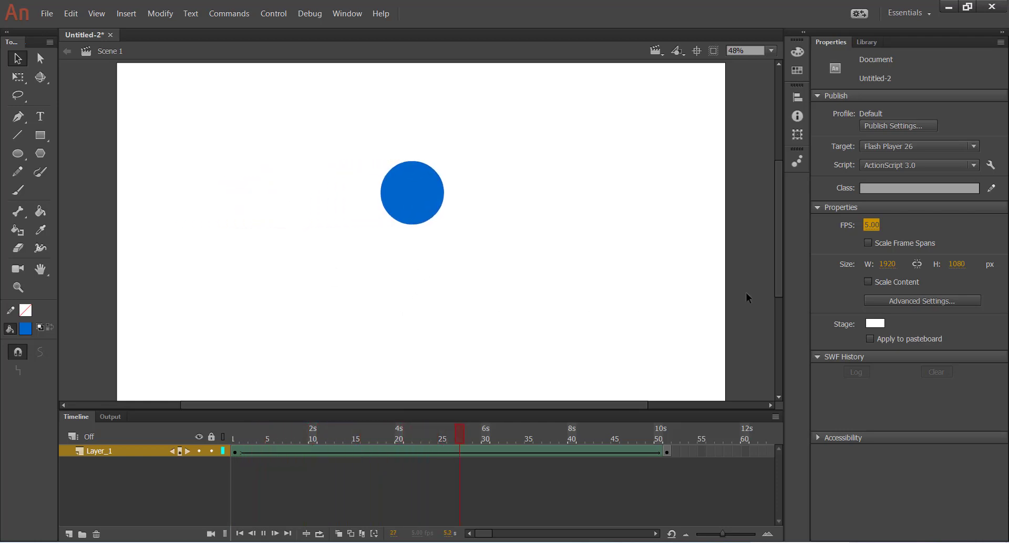
Step: Set the document frame rate to 30 fps and play the circle animation
left_click(870, 226)
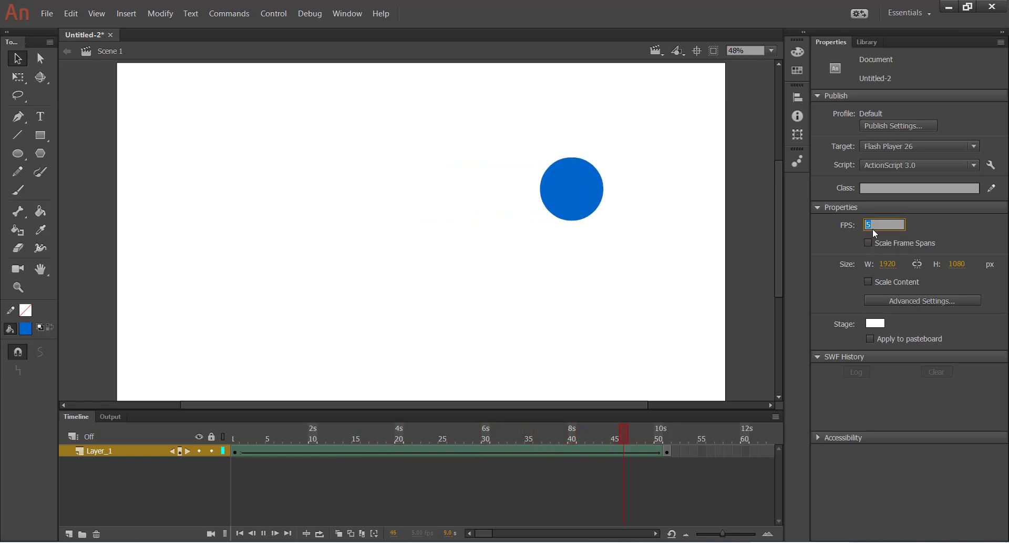
type("30")
key("Return")
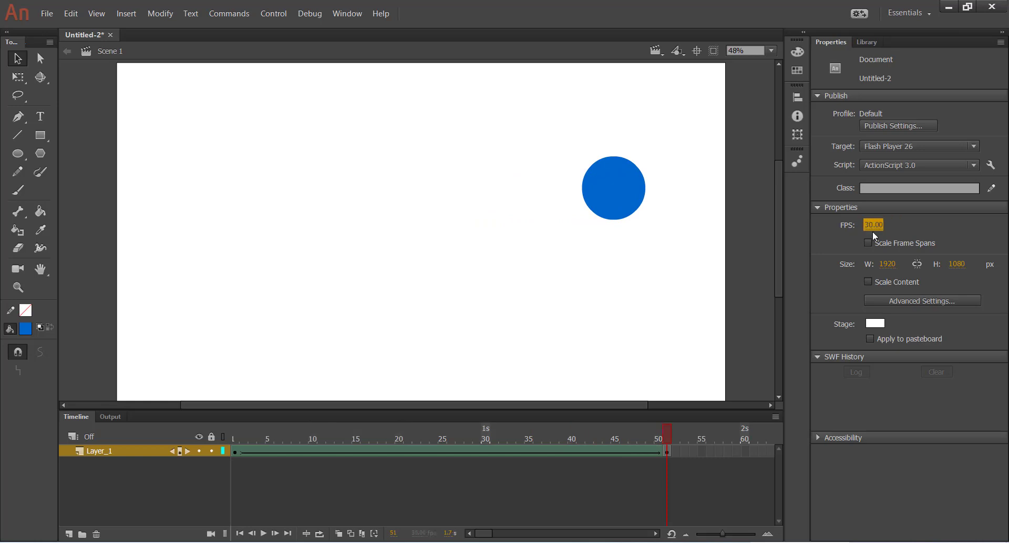
key("Return")
Step: Set the document frame rate to 60 fps and play the circle animation several times
key("Return")
key("Return")
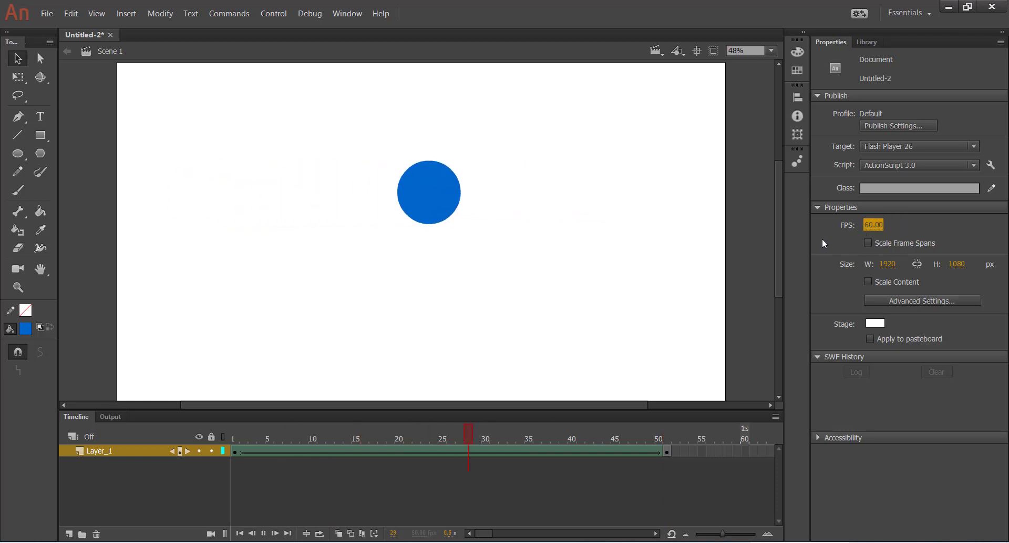
key("Return")
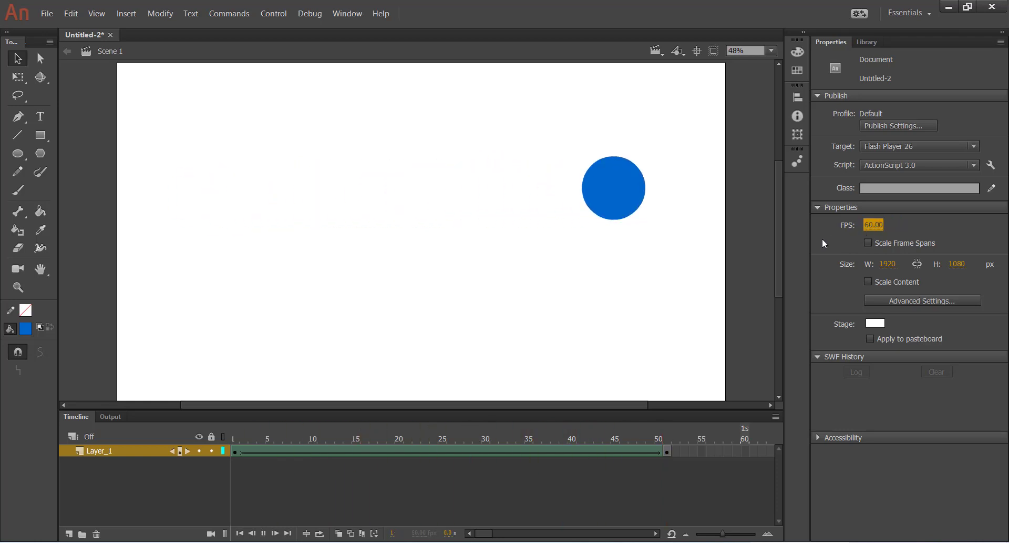
key("Return")
key("Return")
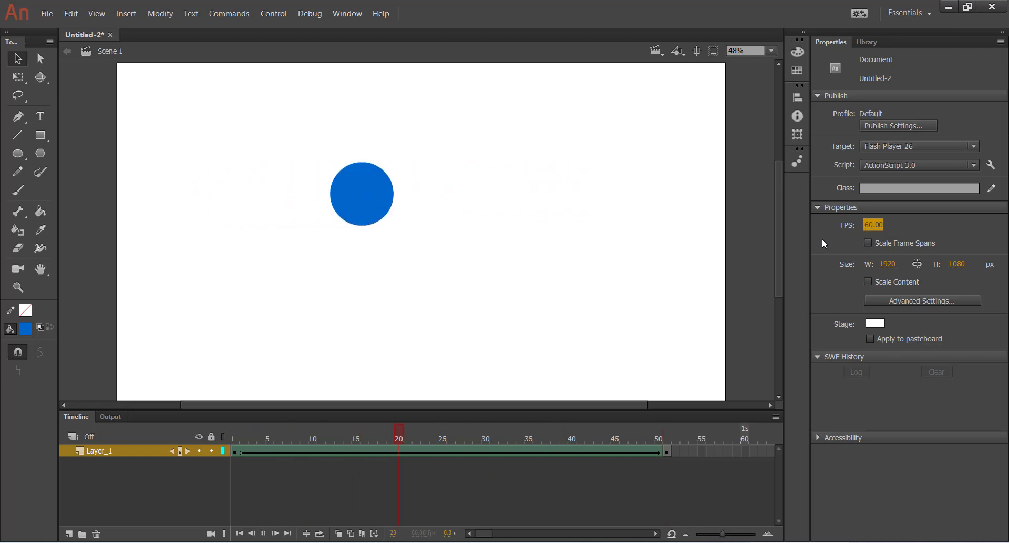
Step: Set the document frame rate to 120 fps and play the circle animation several times
left_click_drag(876, 229, 979, 224)
key("Return")
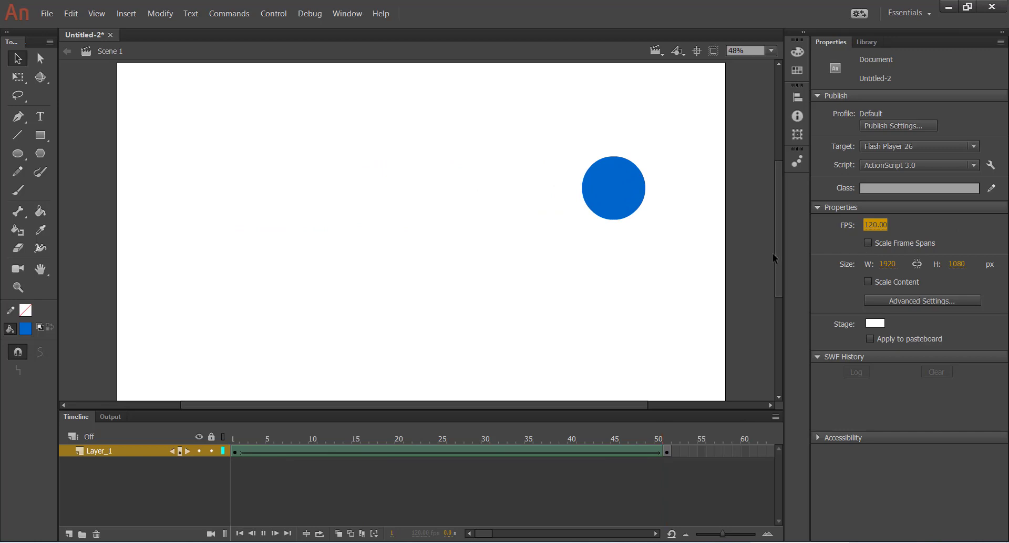
key("Return")
key("Return")
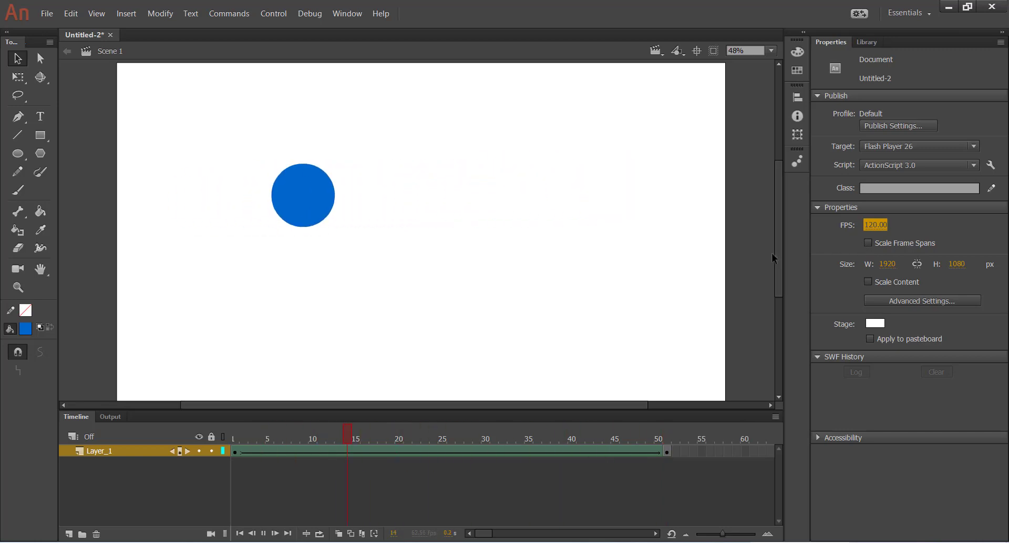
key("Return")
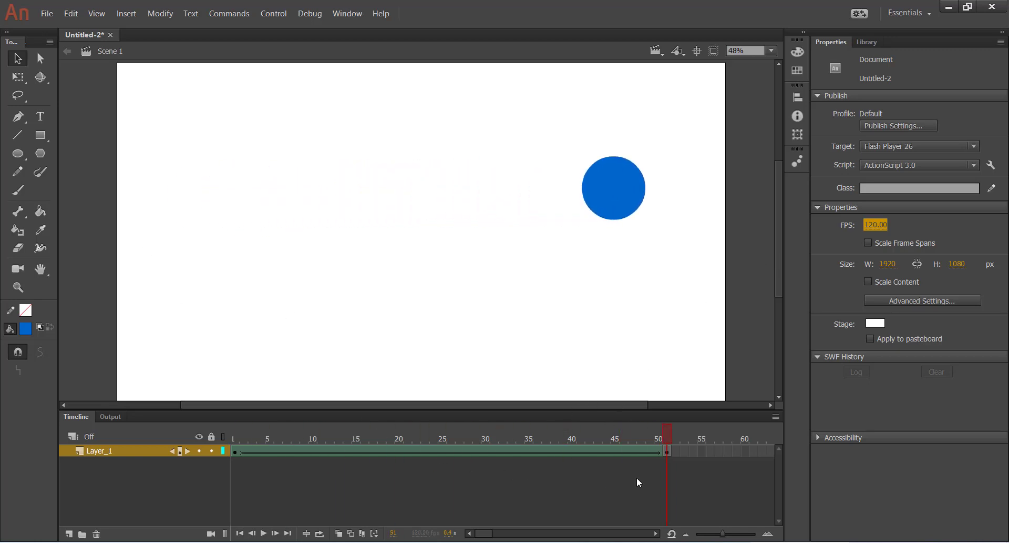
Step: Set the document frame rate back to 24 fps
left_click(873, 224)
key("Return")
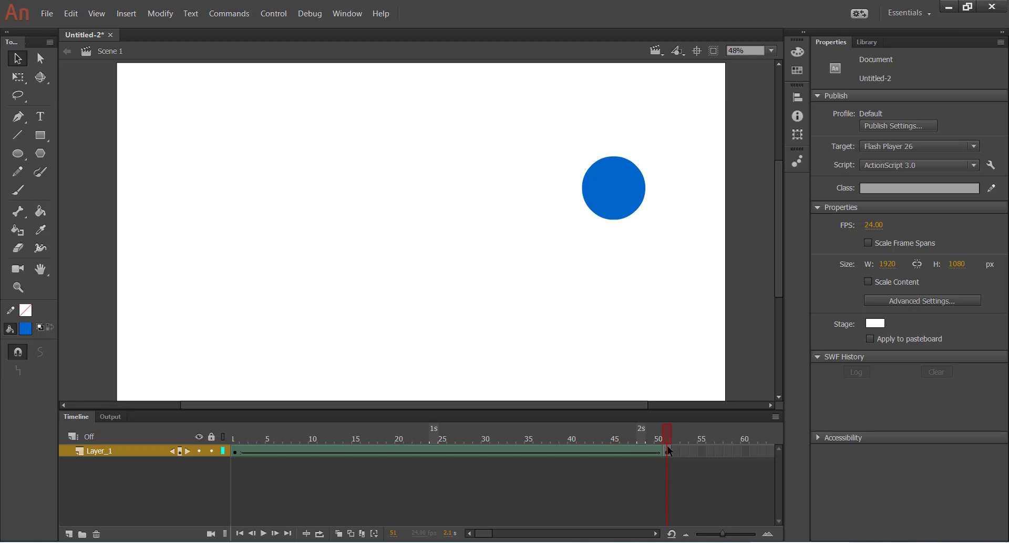
Step: Remove the shape tween from all the frames of Layer_1
left_click_drag(667, 451, 182, 463)
right_click(265, 450)
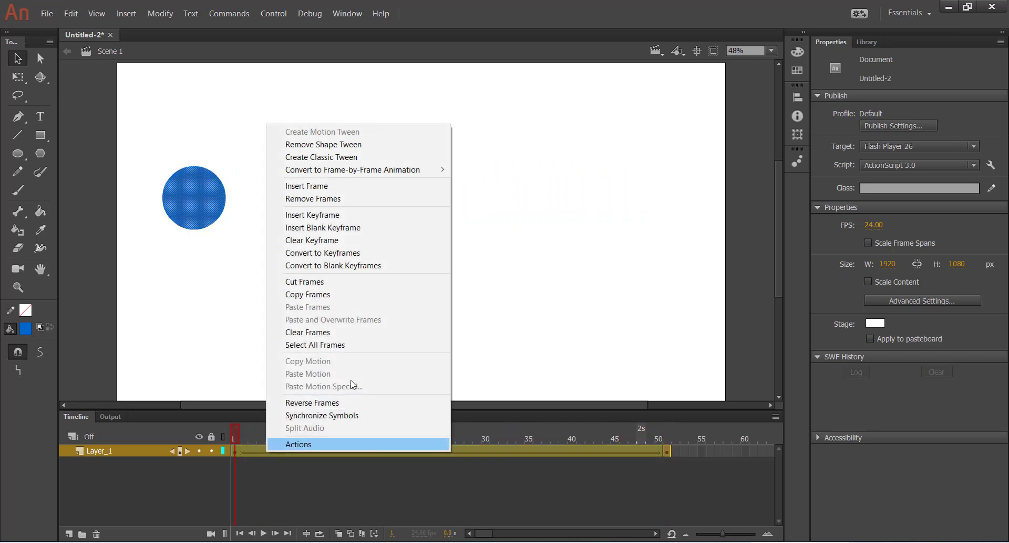
left_click(300, 145)
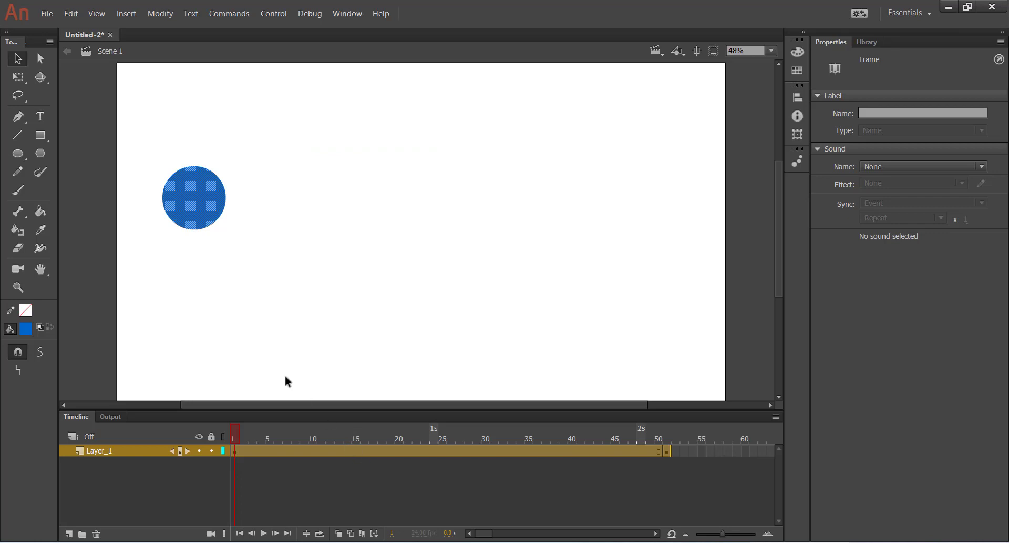
left_click(217, 277)
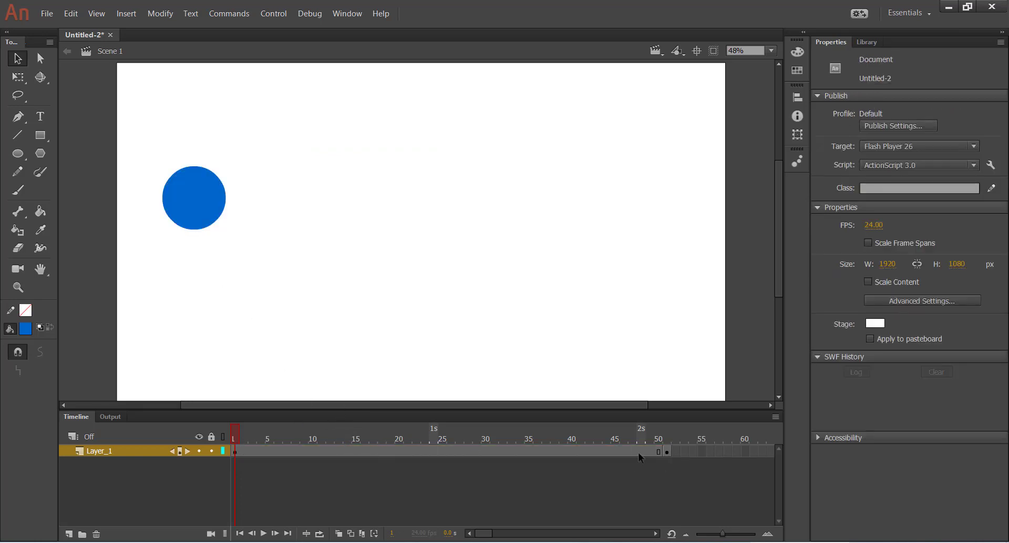
Step: Remove frames 2 to 51 from Layer_1, keeping only the circle's first keyframe
left_click(673, 451)
left_click(74, 451)
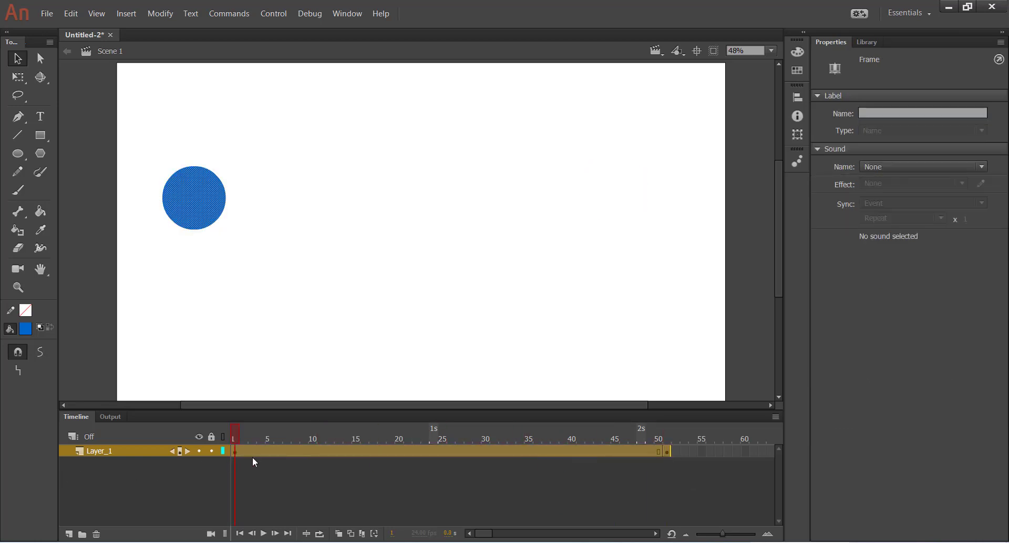
left_click(330, 451)
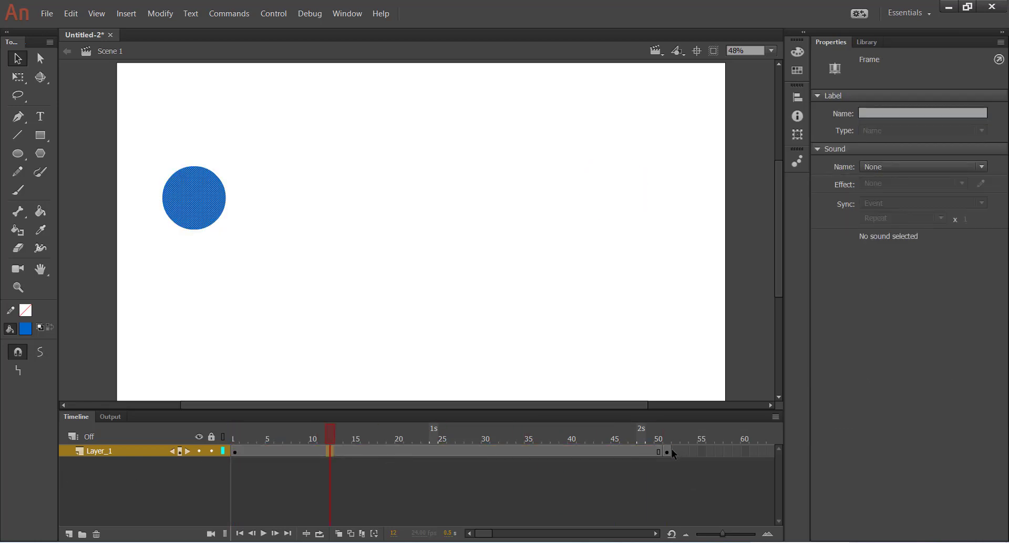
left_click_drag(667, 451, 247, 454)
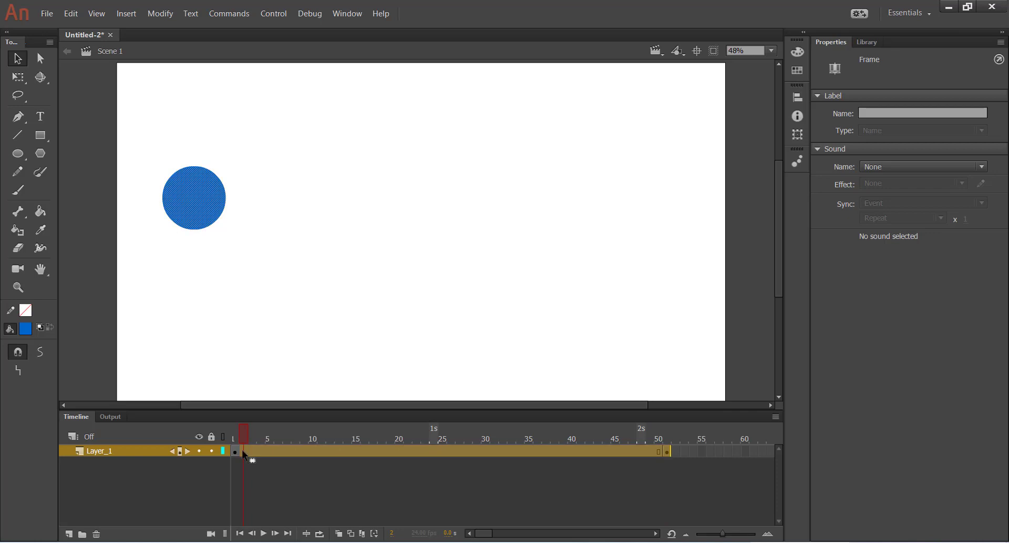
right_click(242, 451)
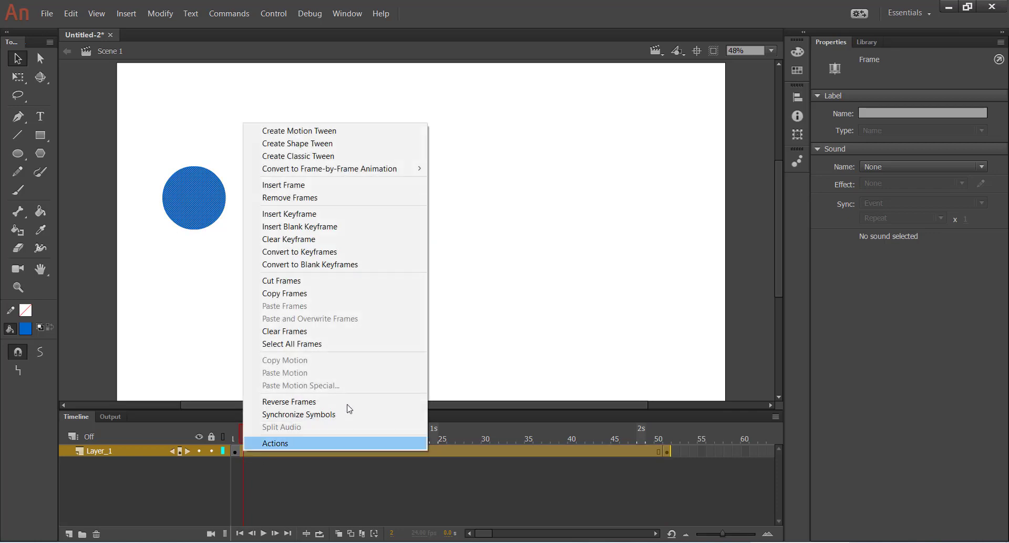
left_click(287, 201)
left_click(507, 500)
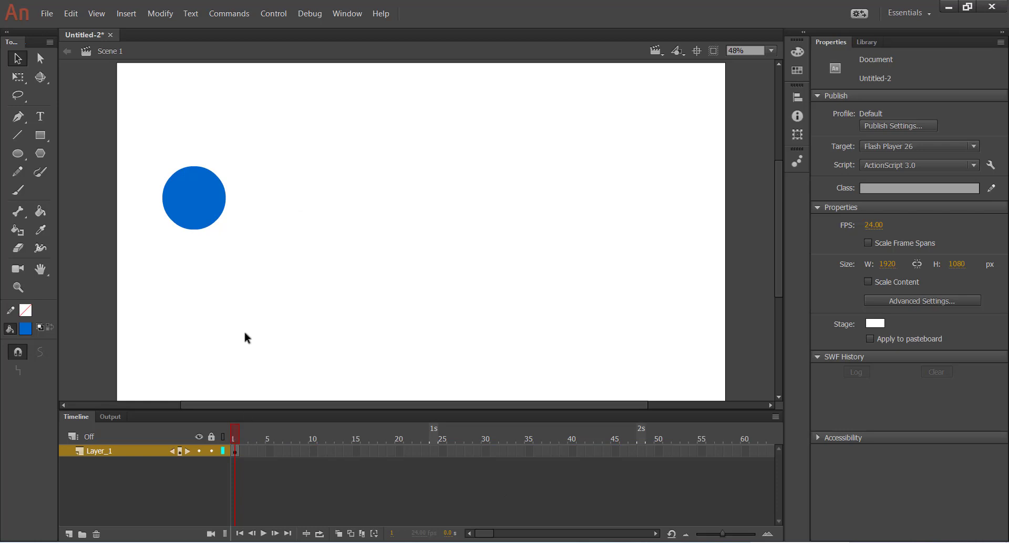
Step: Extend the circle's keyframe on Layer_1 by inserting frames across the range from frame 1 to 25
left_click(194, 198)
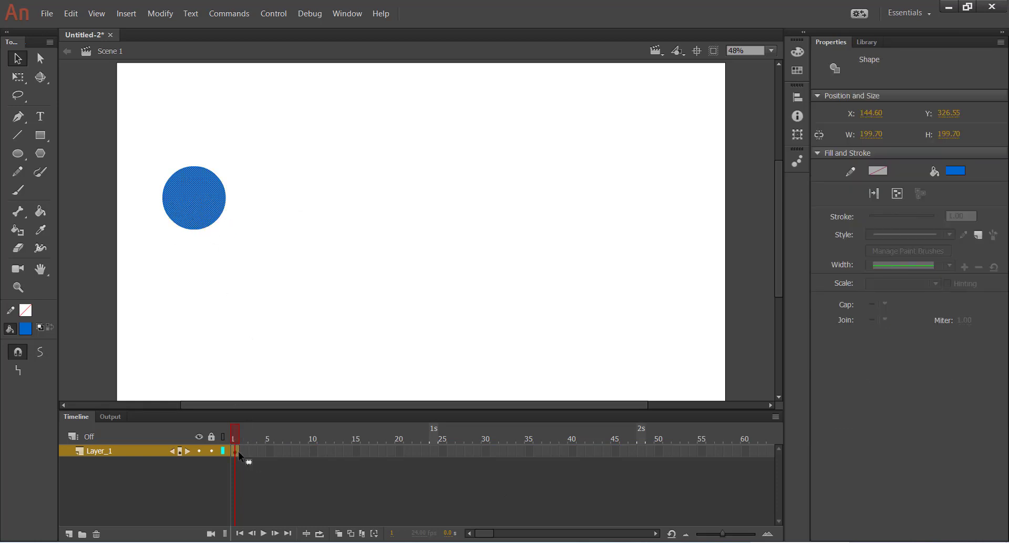
left_click(139, 266)
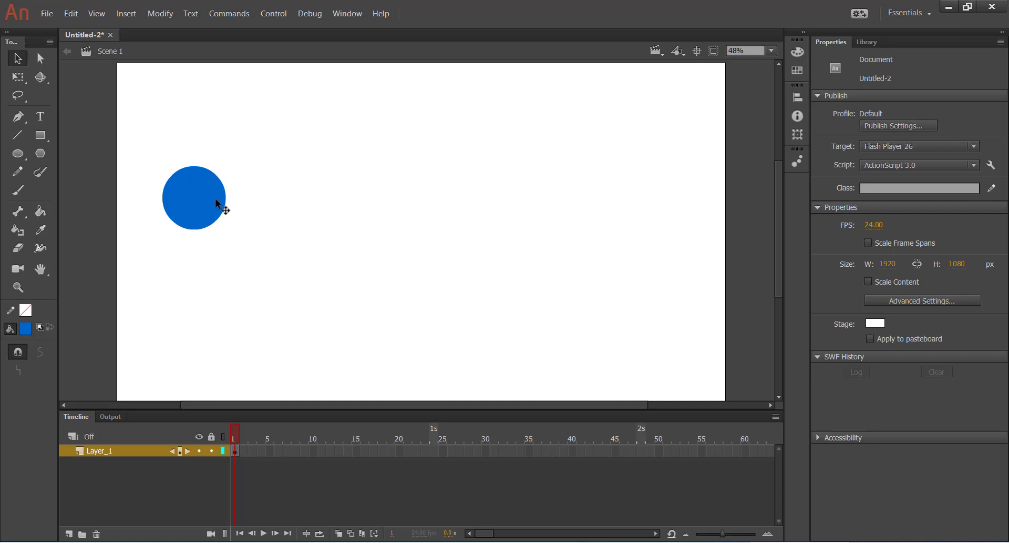
left_click_drag(236, 450, 363, 457)
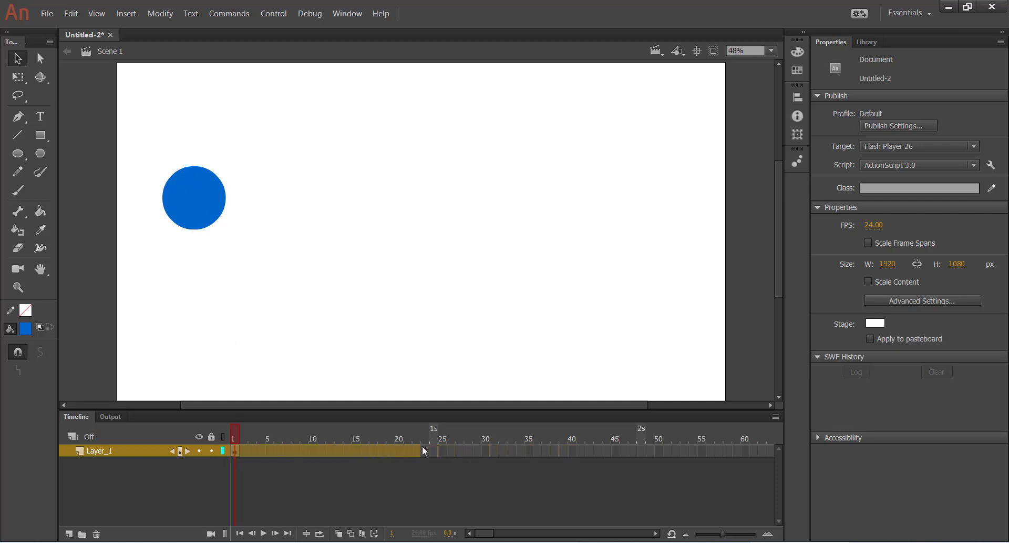
left_click_drag(441, 450, 441, 451)
right_click(421, 450)
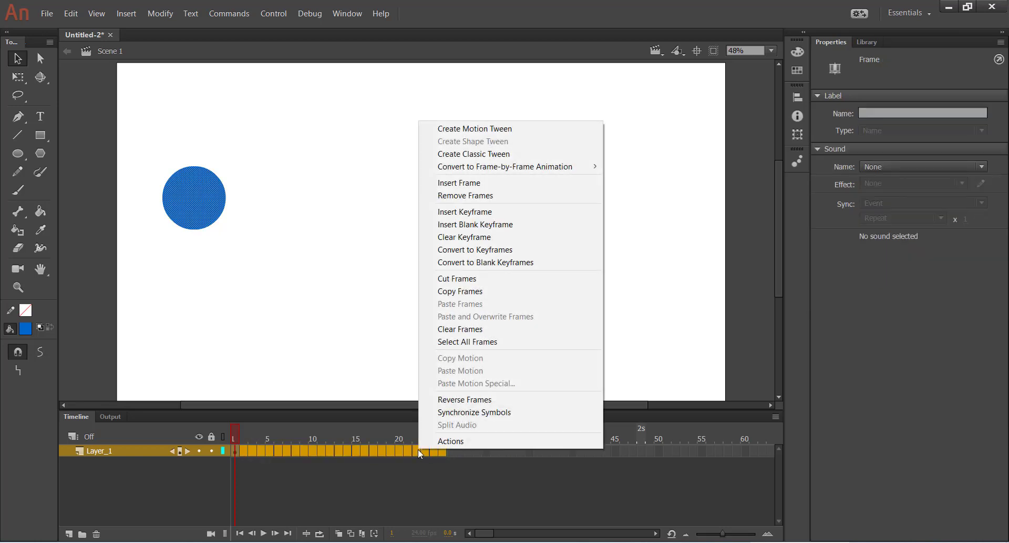
left_click(454, 184)
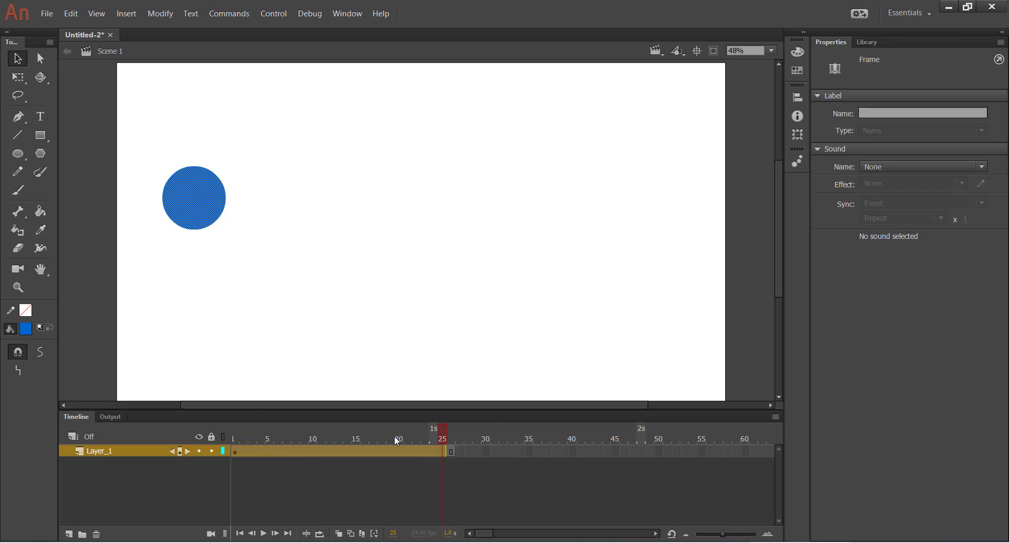
Step: Scrub from frame 1 through the extended frames to examine the circle, and select frame 20 of Layer_1
key("Home")
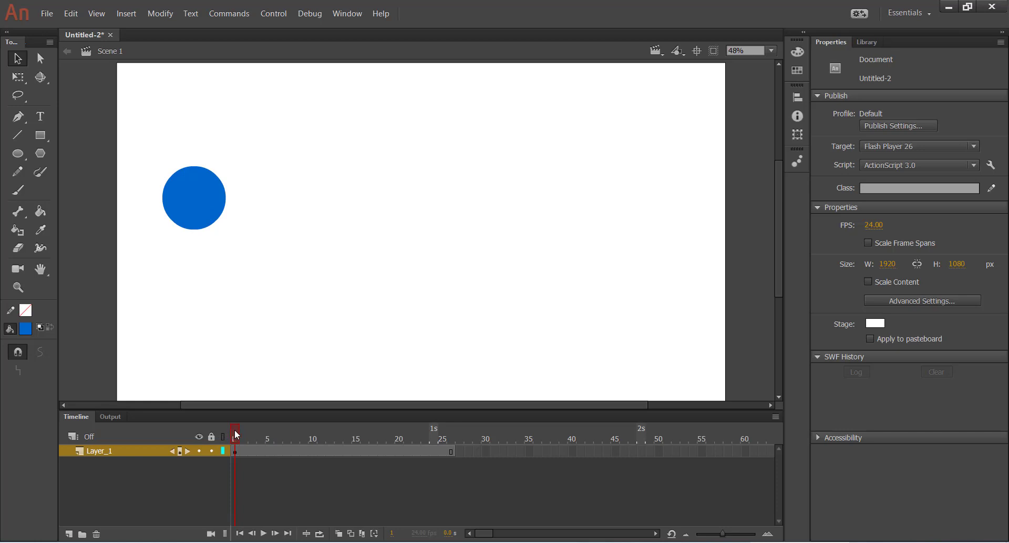
left_click_drag(337, 436, 431, 437)
left_click(399, 451)
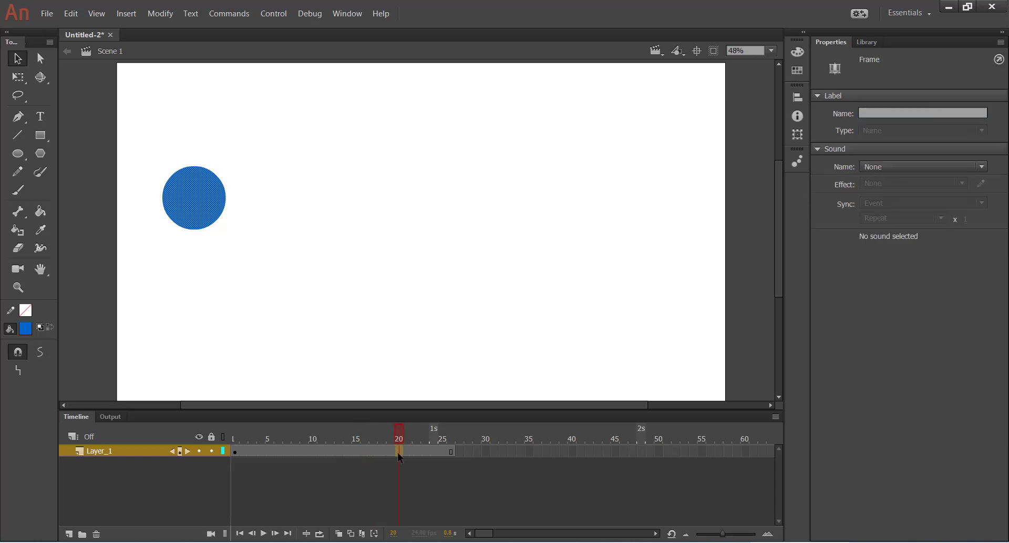
Step: Insert a keyframe at frame 20 of Layer_1 and nudge the circle slightly left to about X 138
right_click(398, 452)
left_click(398, 453)
right_click(399, 455)
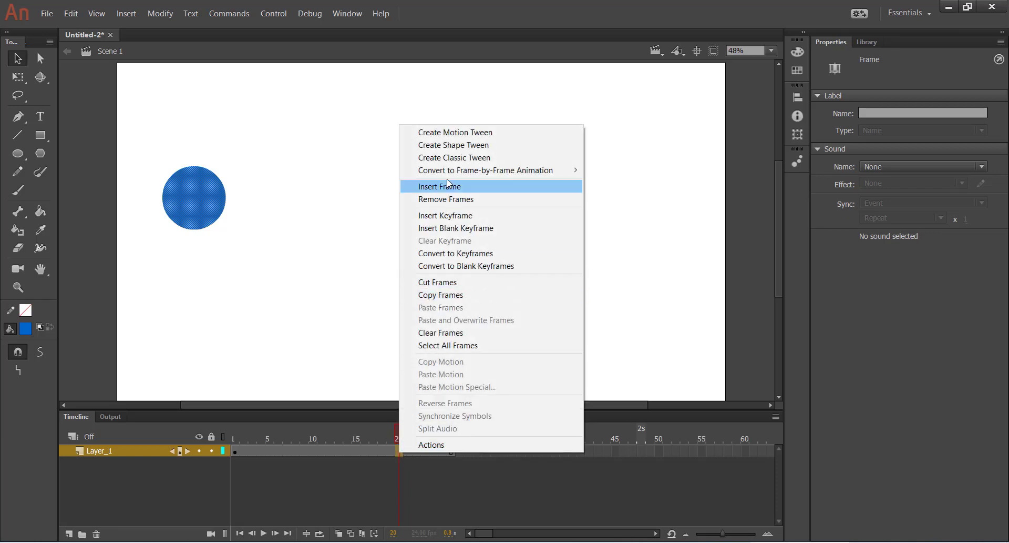
left_click(446, 216)
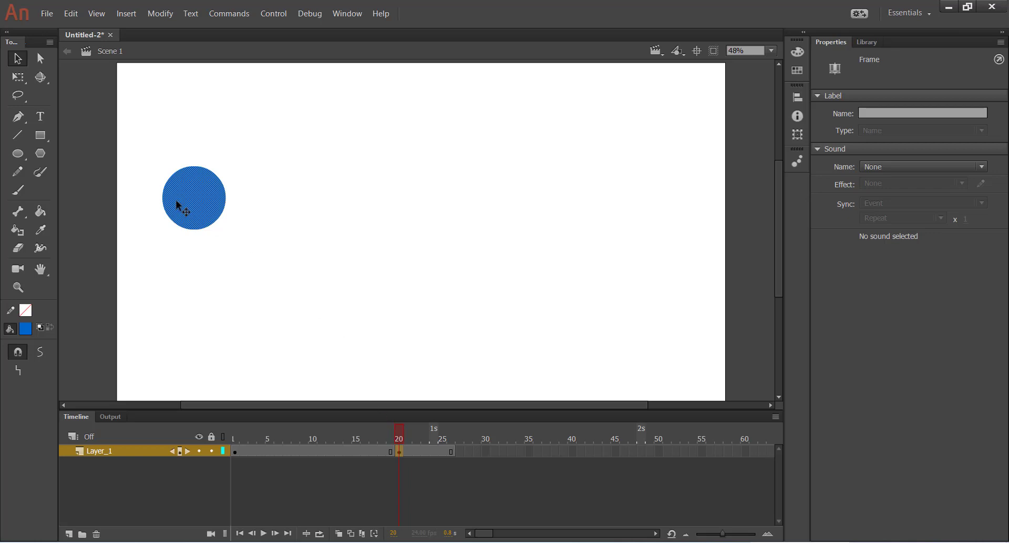
mouse_move(187, 204)
left_mouse_down()
mouse_move(244, 203)
mouse_move(185, 203)
left_mouse_up()
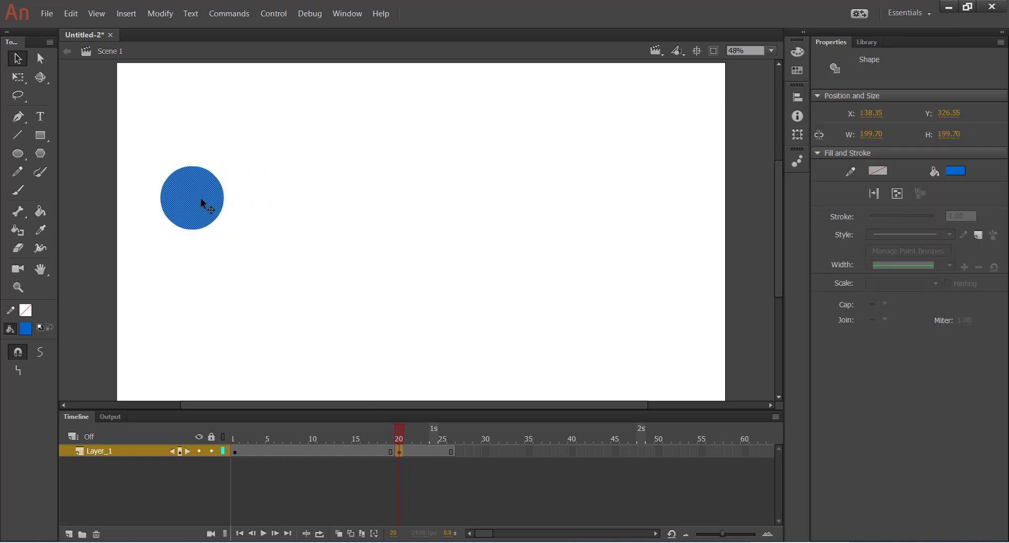
Step: Return to the first keyframe and examine which frames the circle's shape there spans
left_click_drag(399, 437, 254, 437)
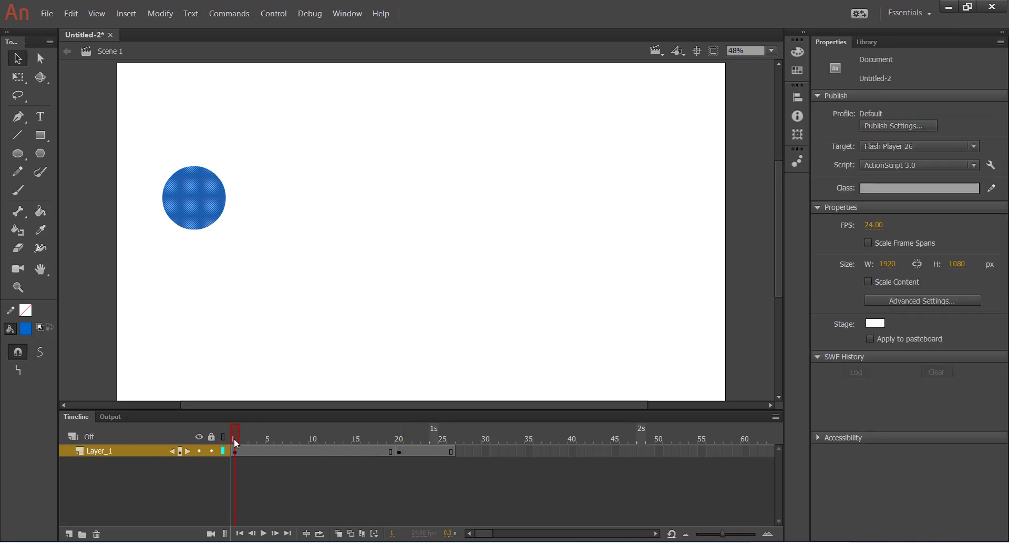
left_click(235, 446)
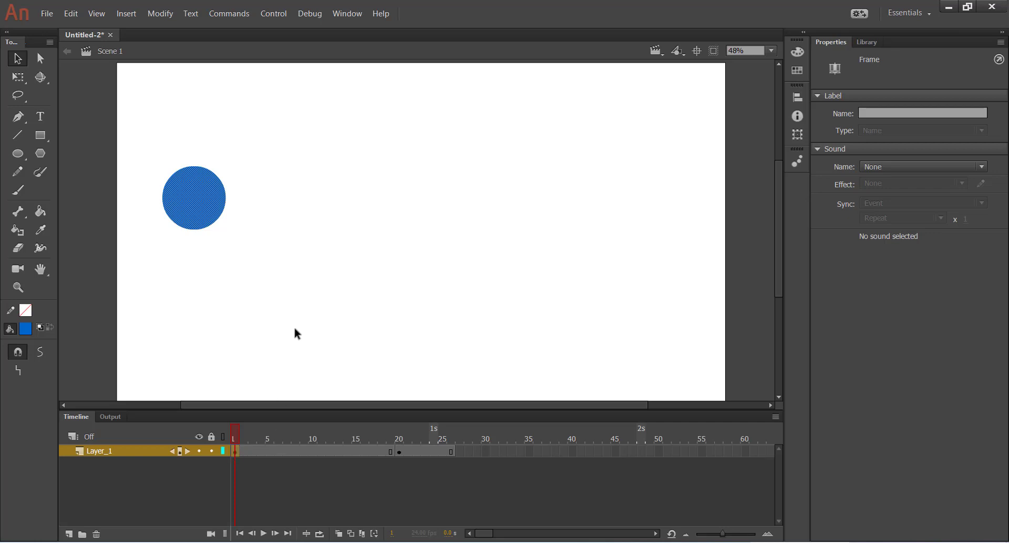
left_click(254, 289)
left_click(195, 195)
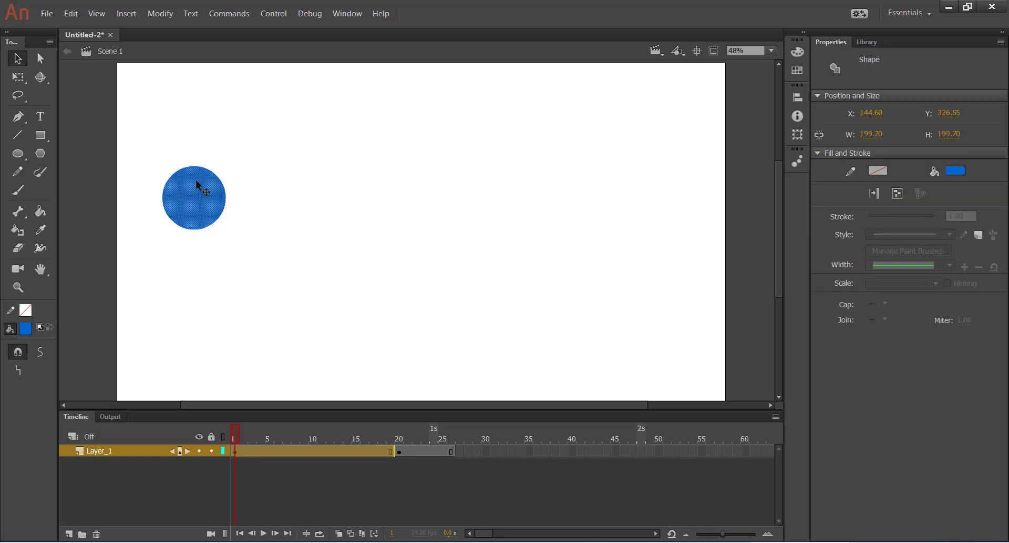
left_click(234, 451)
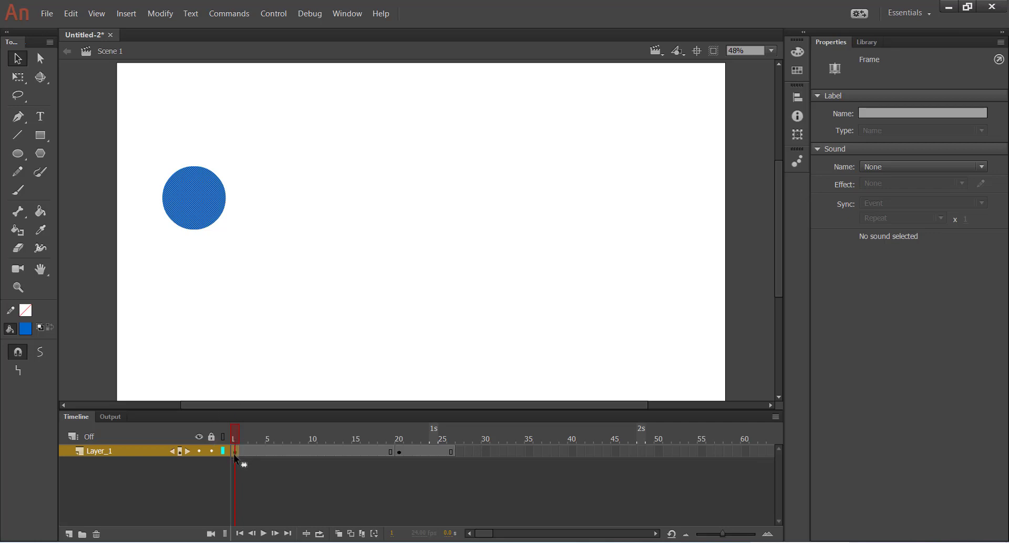
left_click(193, 203)
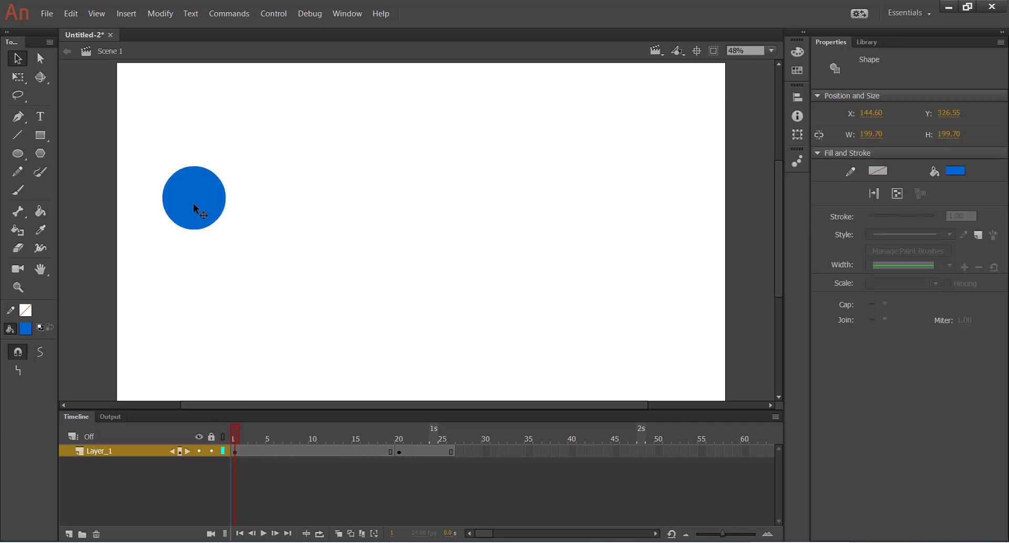
left_click(196, 205)
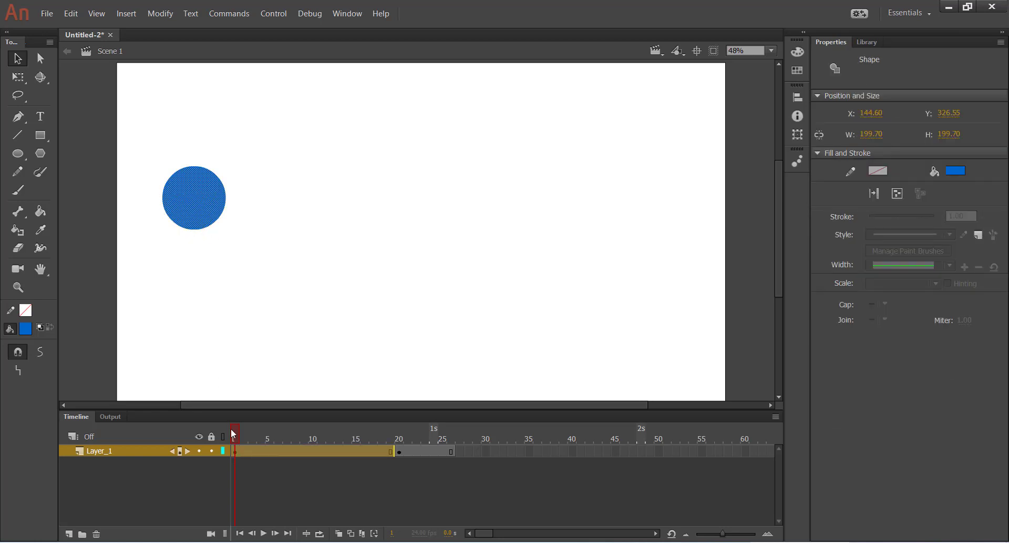
left_click(235, 452)
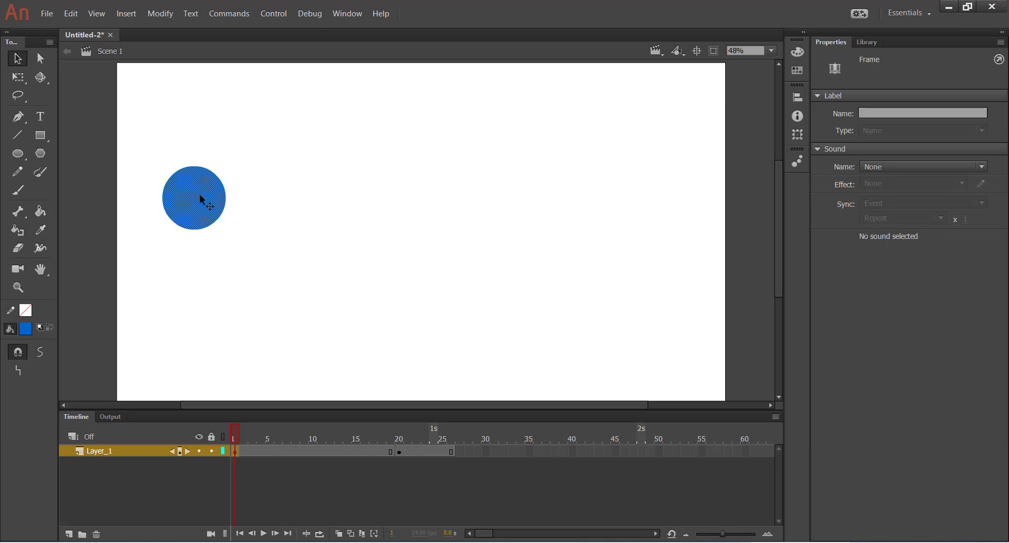
Step: Move the circle at the frame 20 keyframe across to the stage's right side, at about X 1597
left_click(235, 436)
key("Return")
left_click_drag(393, 427, 401, 430)
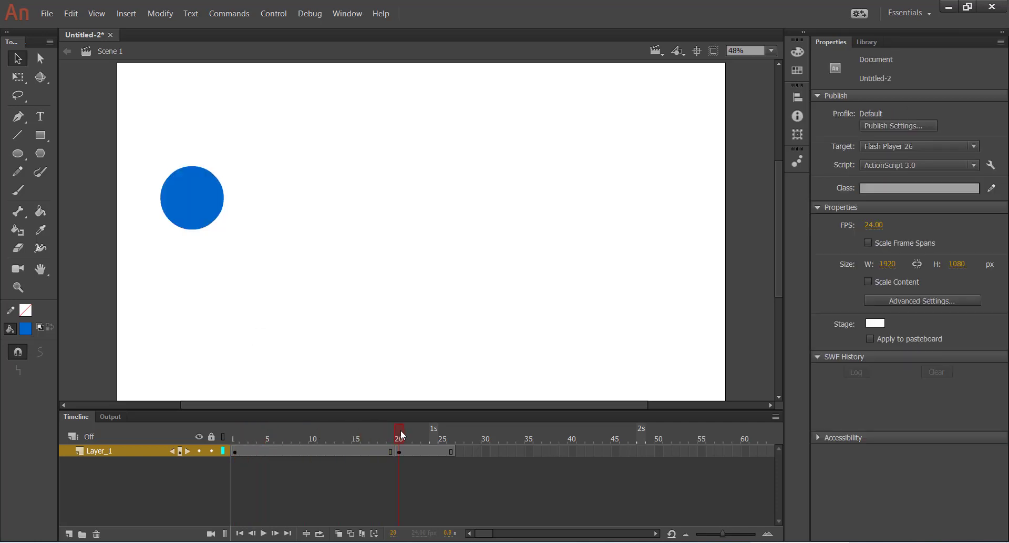
left_click(398, 451)
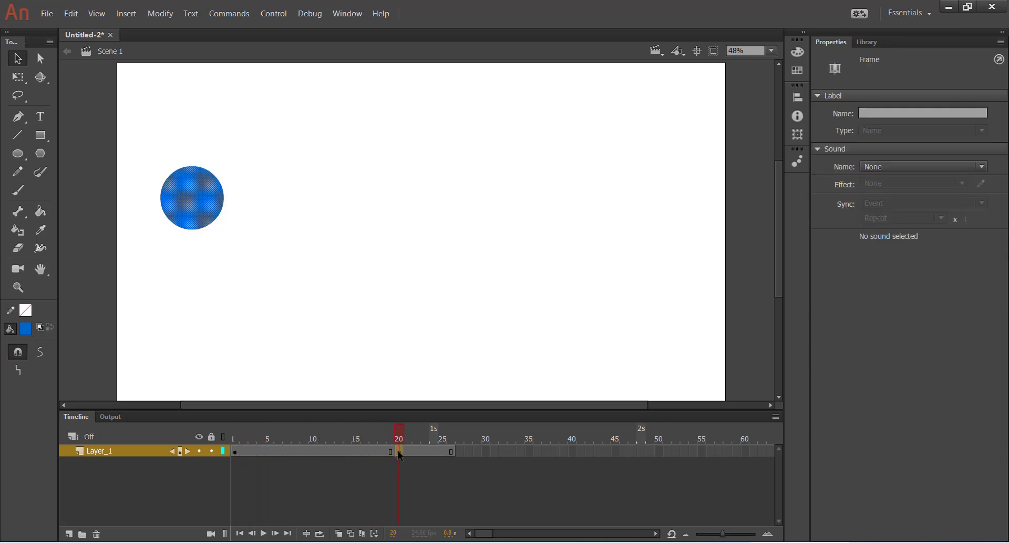
left_click_drag(182, 194, 646, 196)
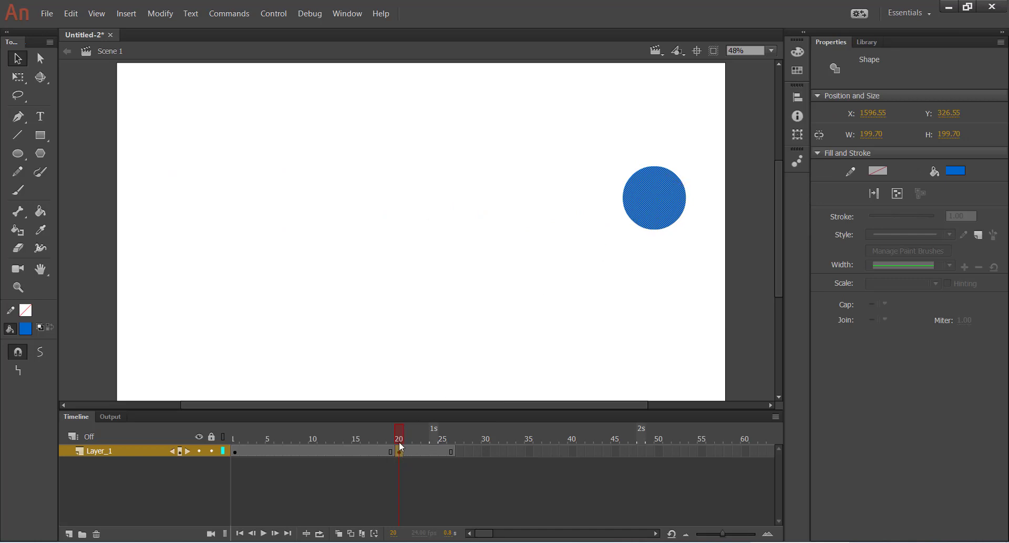
Step: Compare the circle's position in the first keyframe with its position in the frame 20 keyframe
left_click(364, 438)
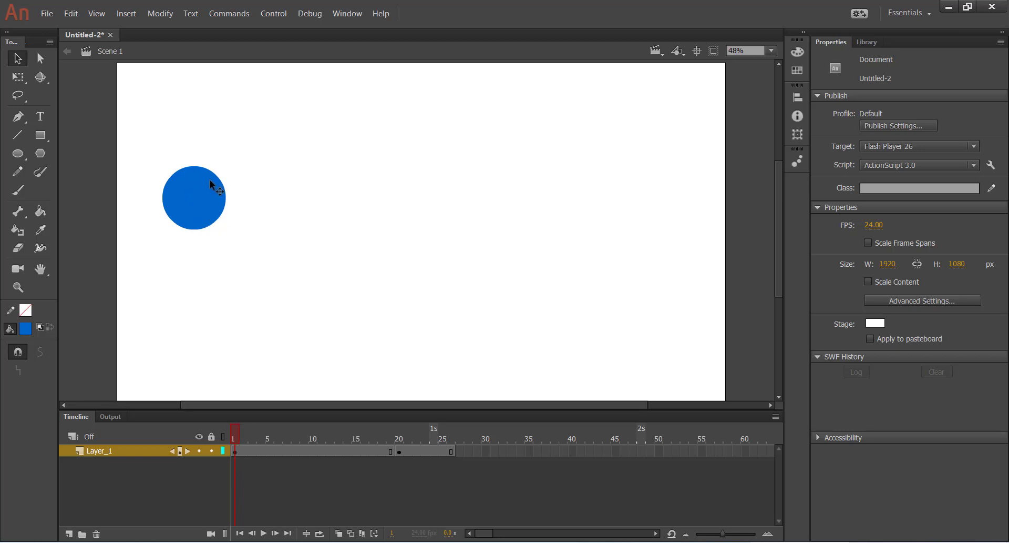
left_click(234, 451)
left_click(313, 429)
left_click_drag(394, 427, 400, 431)
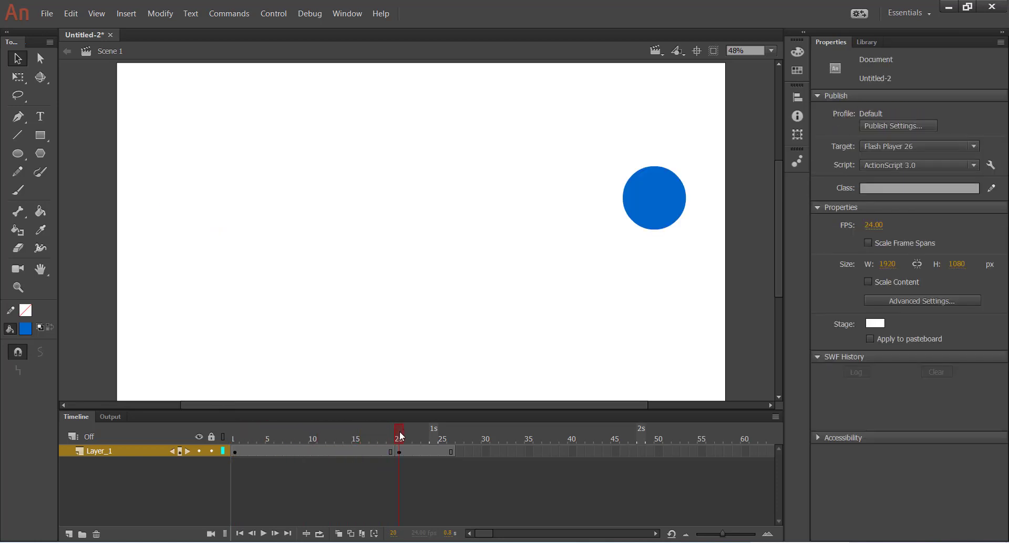
left_click(399, 451)
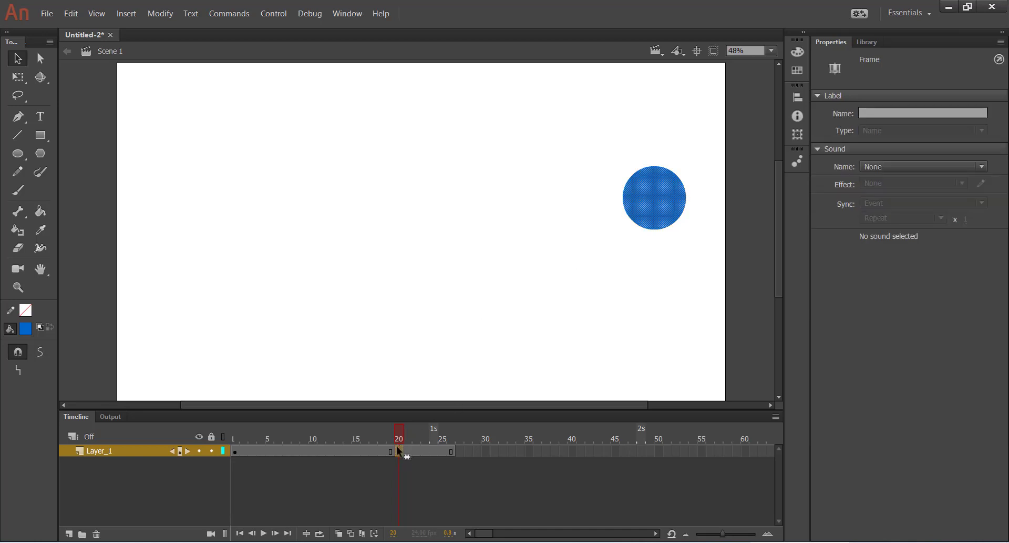
mouse_move(400, 455)
left_mouse_down()
mouse_move(366, 432)
mouse_move(404, 438)
left_mouse_up()
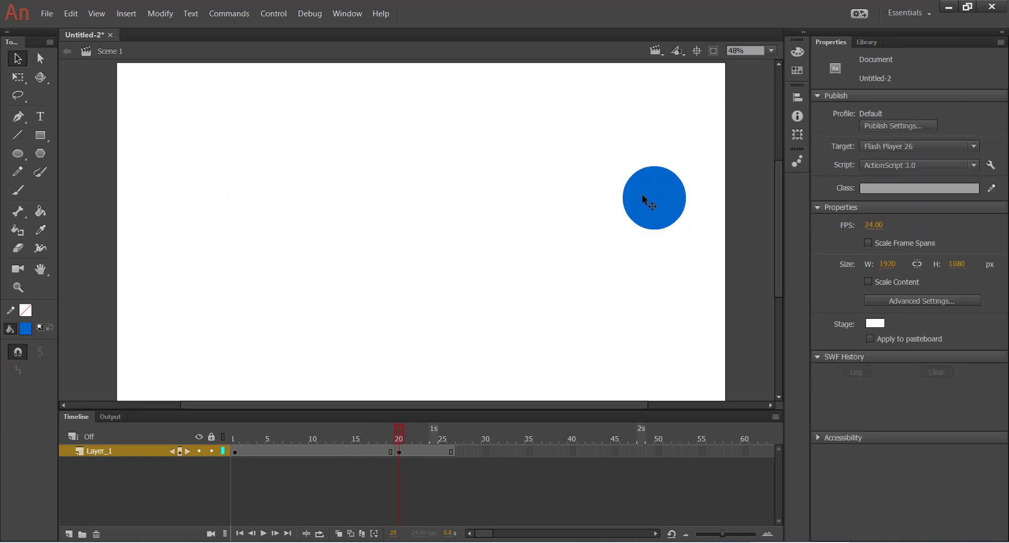
left_click(318, 452)
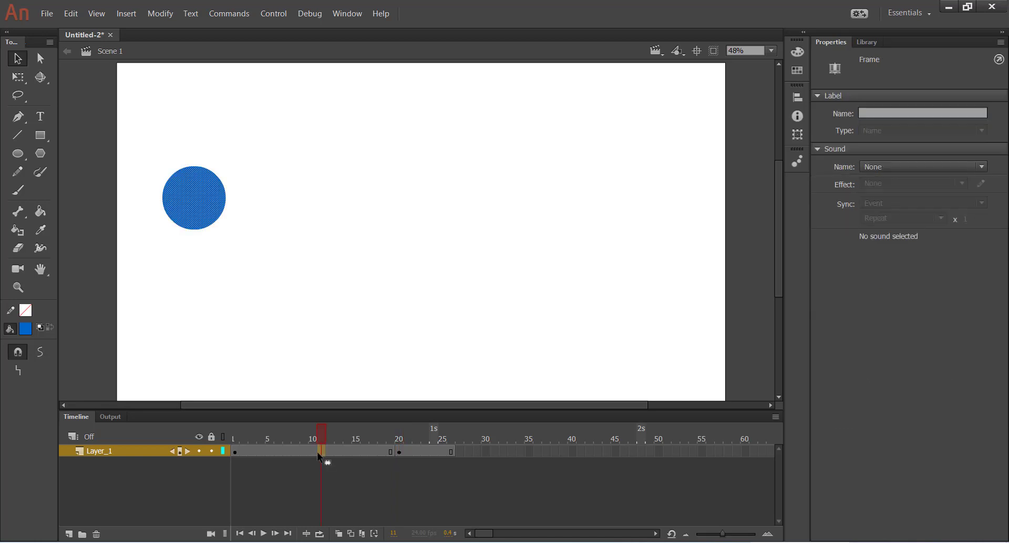
right_click(317, 452)
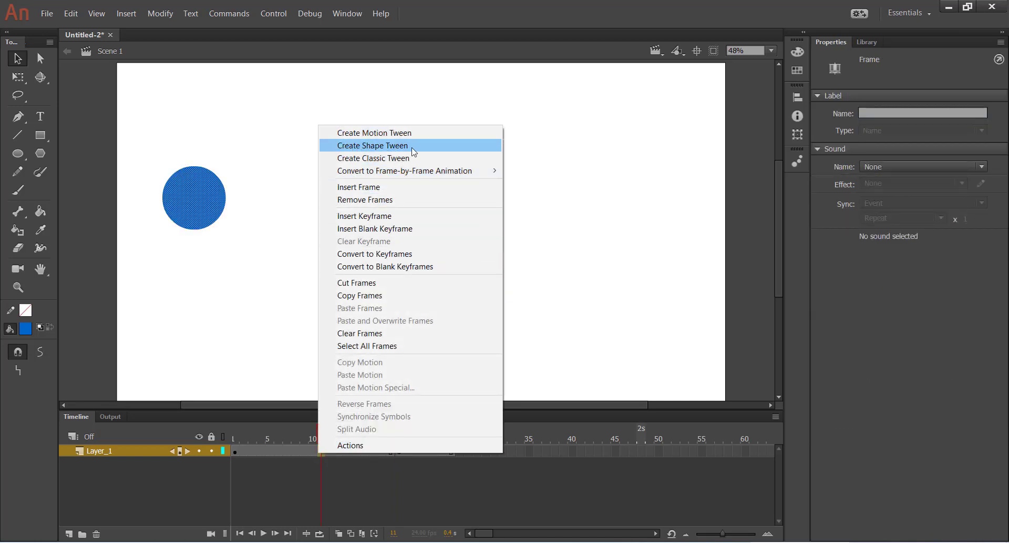
left_click(192, 417)
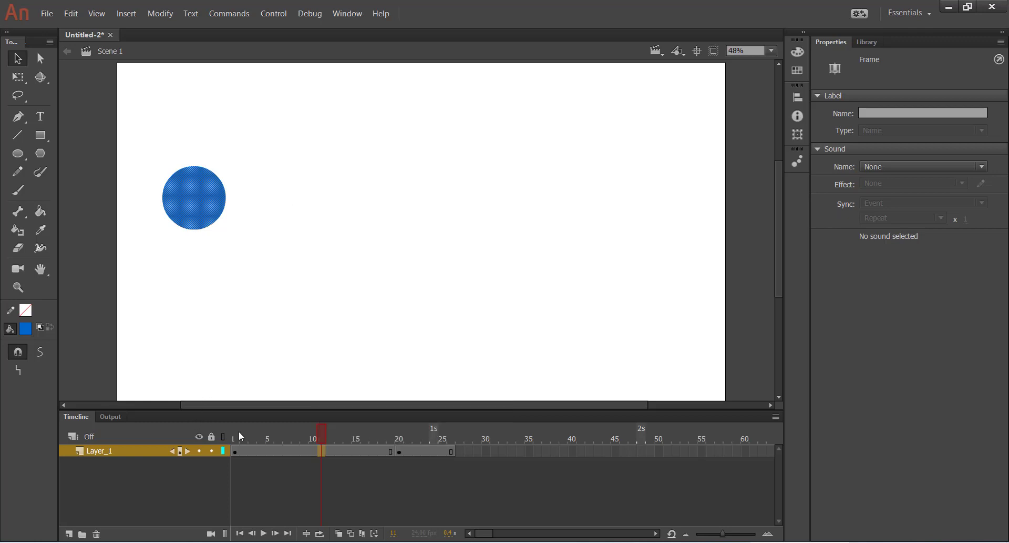
Step: Scrub between keyframes 1 and 20 to examine how the circle jumps without a tween
left_click_drag(322, 437, 400, 435)
left_click(235, 451)
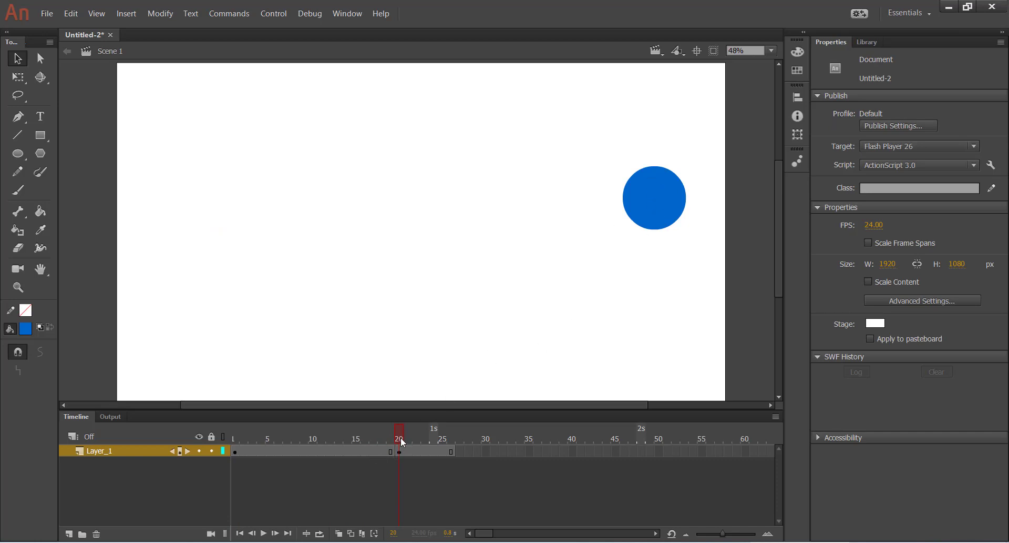
key("shift+comma")
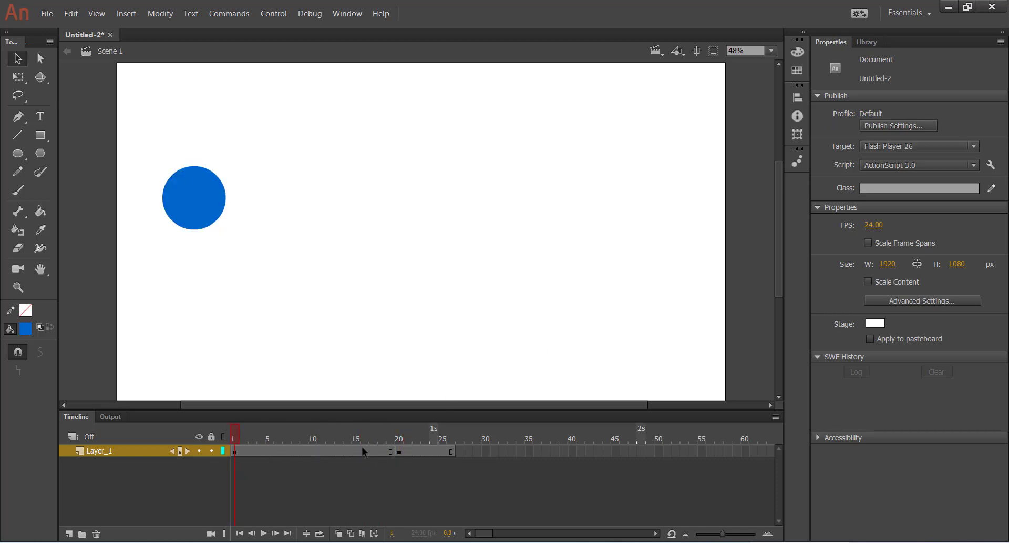
left_click(236, 452)
left_click(401, 449)
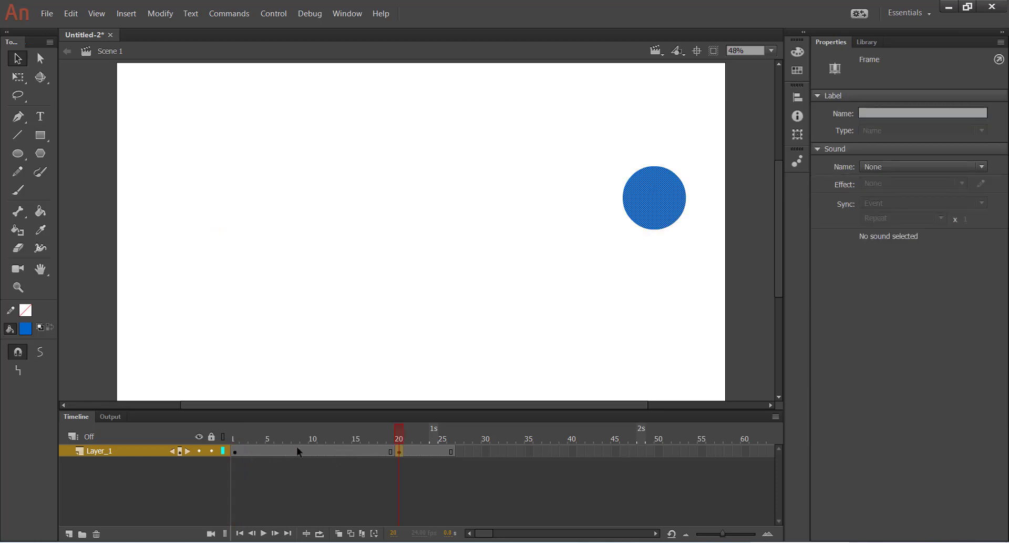
left_click_drag(400, 433, 286, 436)
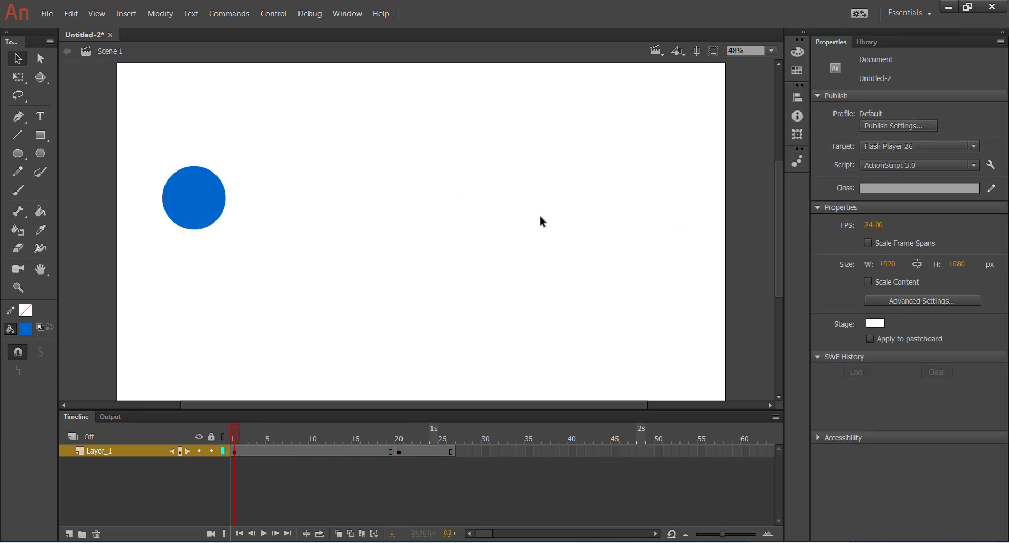
Step: Create a shape tween between keyframes 1 and 20 on Layer_1 and play back the circle's motion
left_click(310, 451)
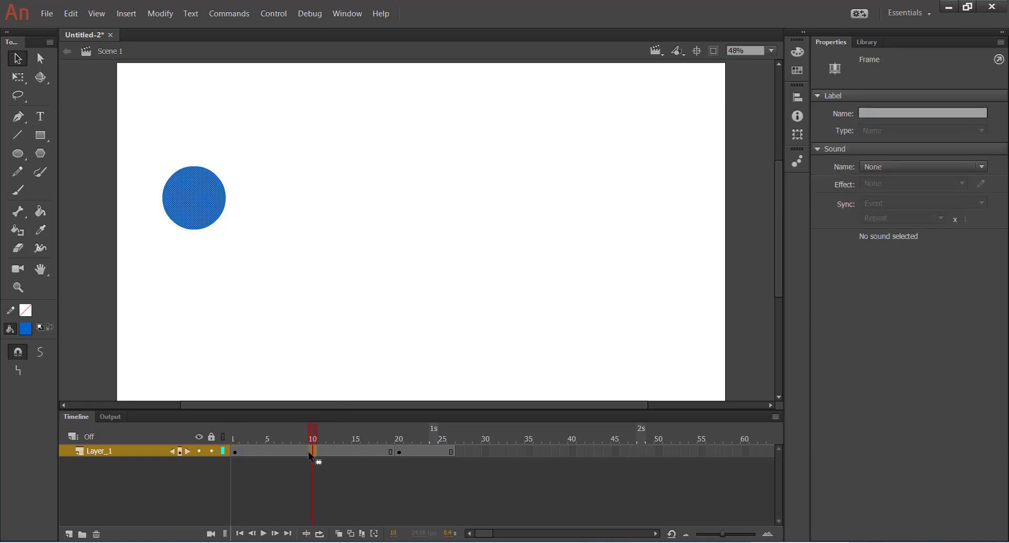
right_click(310, 450)
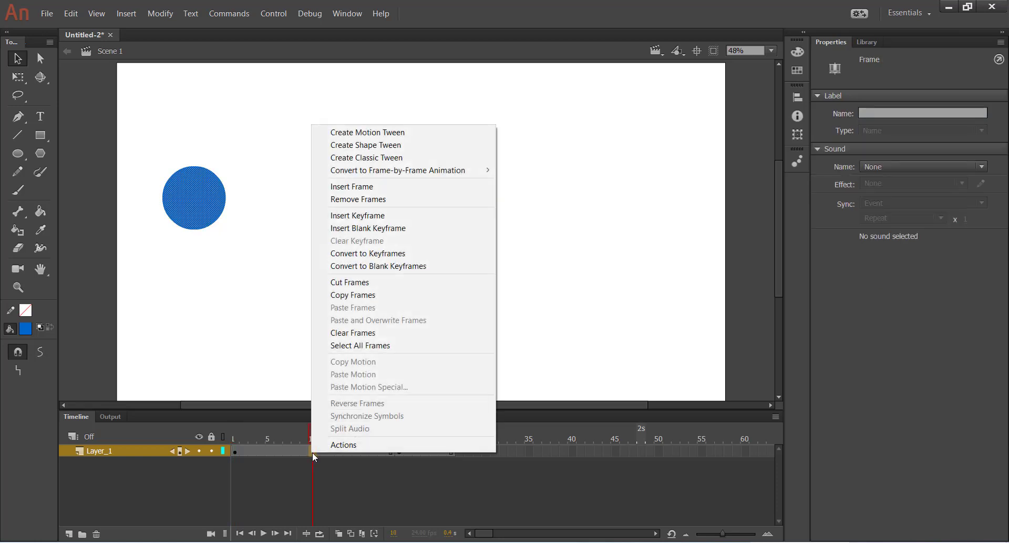
left_click(356, 145)
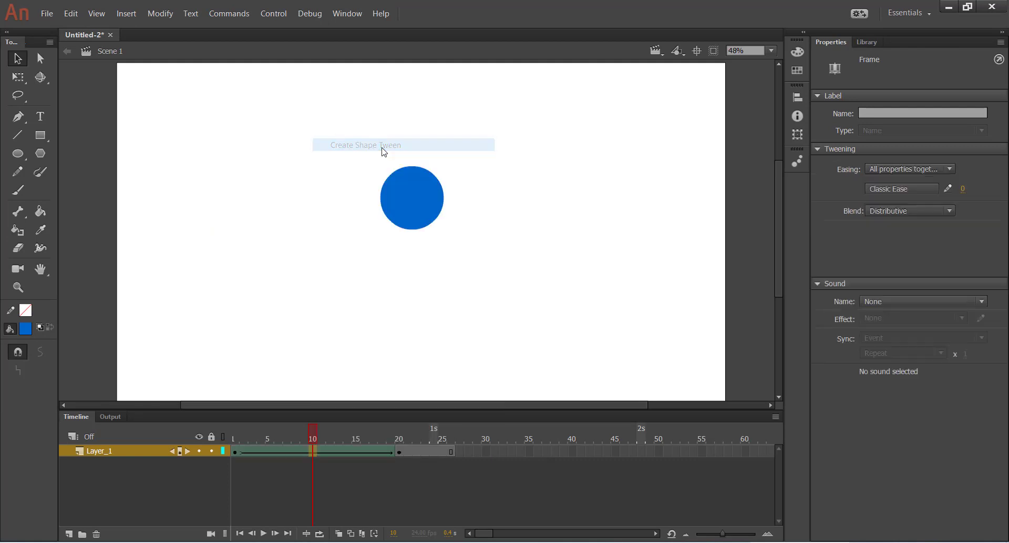
left_click_drag(313, 435, 227, 469)
key("Return")
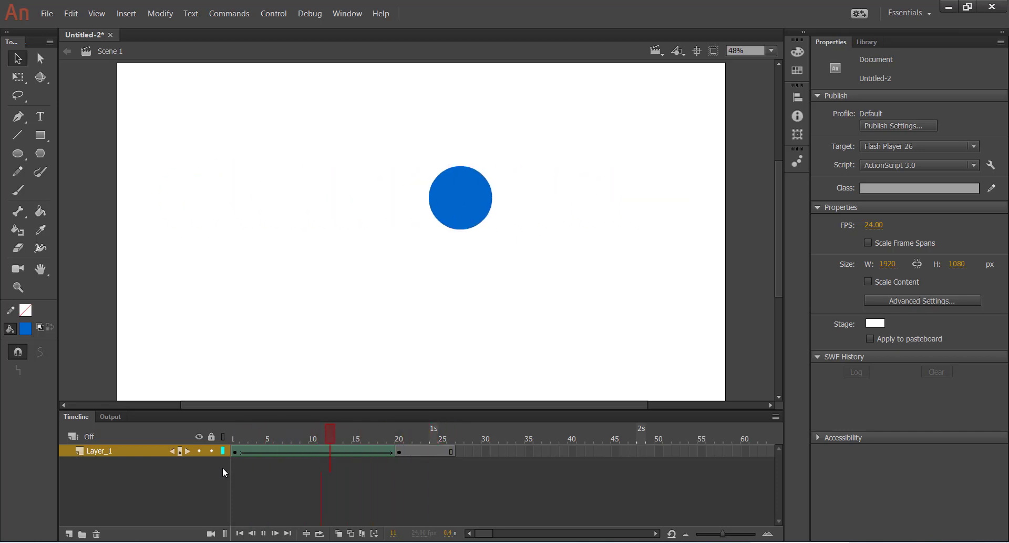
left_click_drag(452, 438, 184, 462)
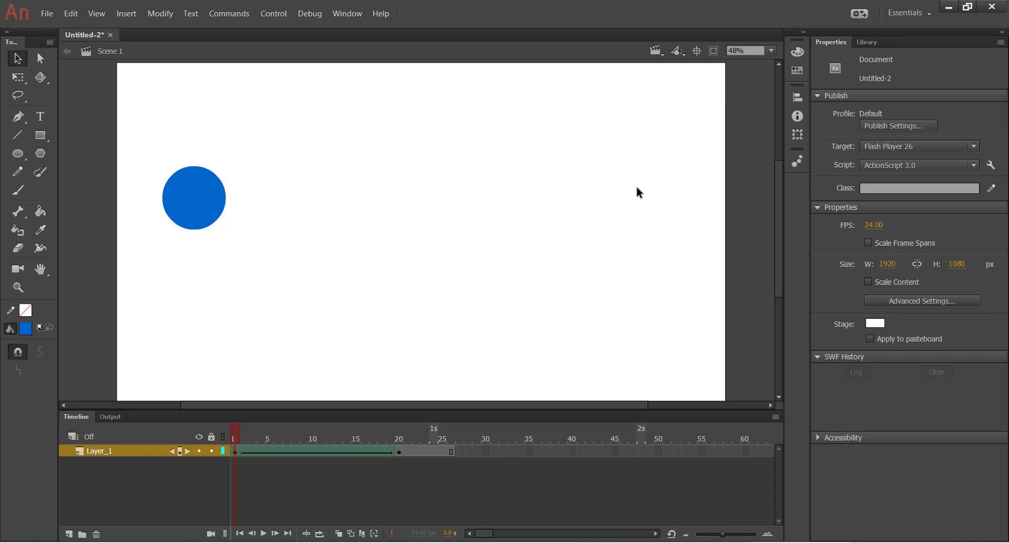
Step: Extend the frames after keyframe 20 on Layer_1 by moving the layer's last frame to frame 48
left_click(452, 452)
left_click_drag(453, 453, 642, 439)
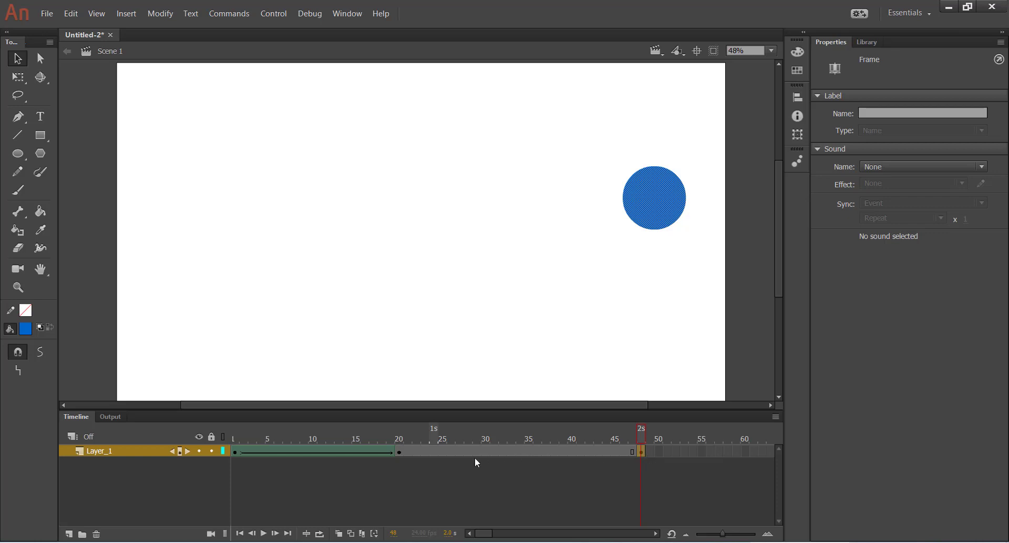
left_click(438, 452)
left_click(394, 452)
left_click(396, 471)
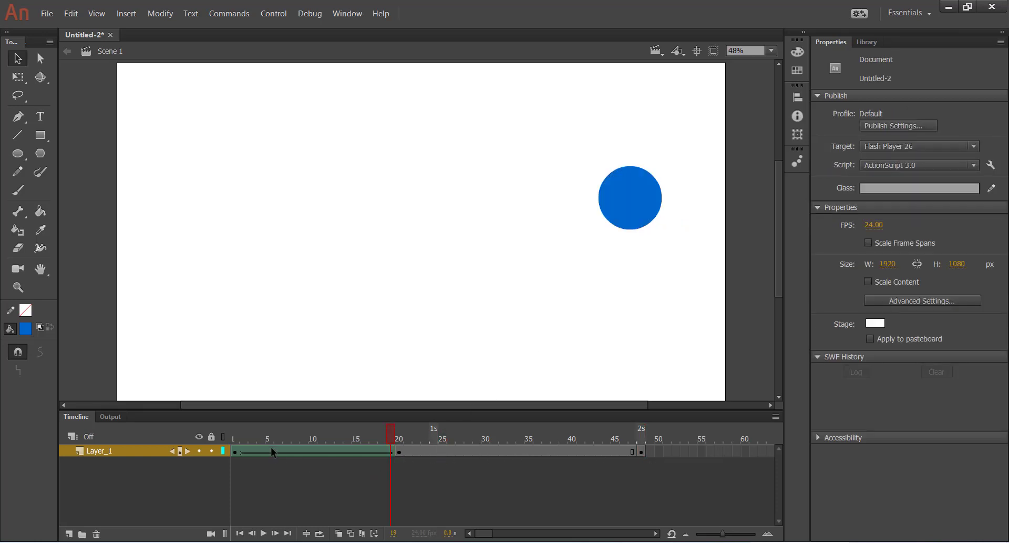
Step: Remove the shape tween from the range of frames 2 to 20 on Layer_1, and remove those frames
left_click_drag(402, 452, 245, 454)
right_click(245, 454)
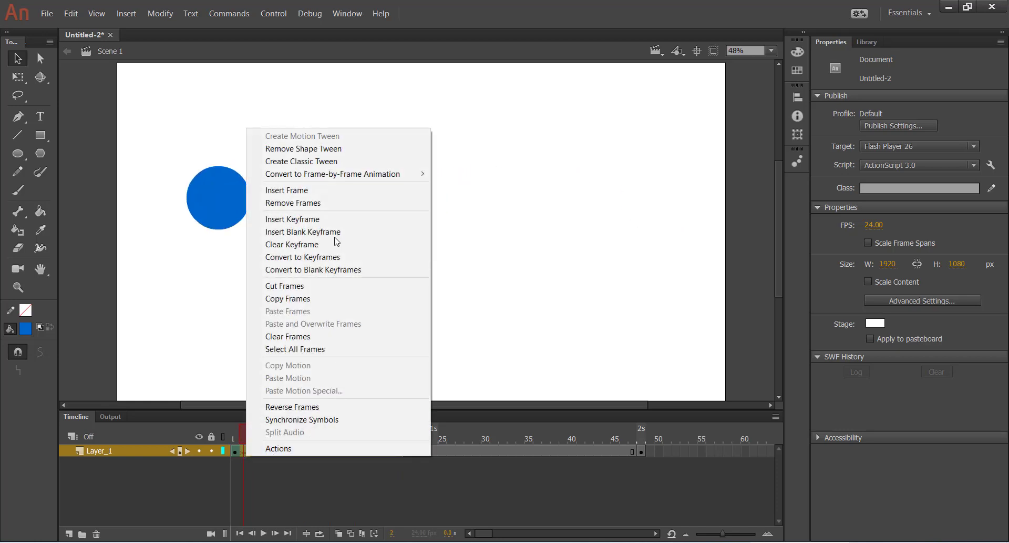
left_click(313, 149)
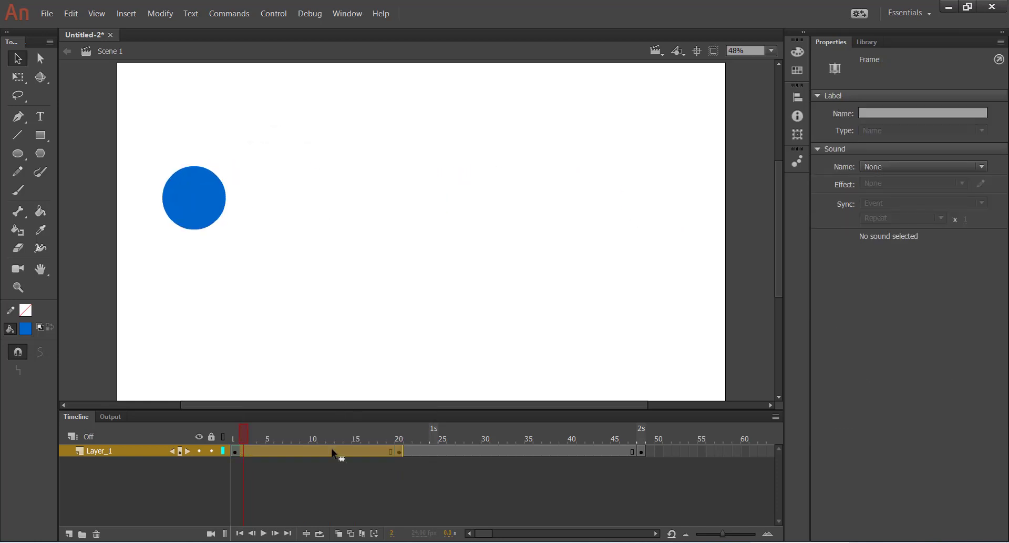
right_click(381, 452)
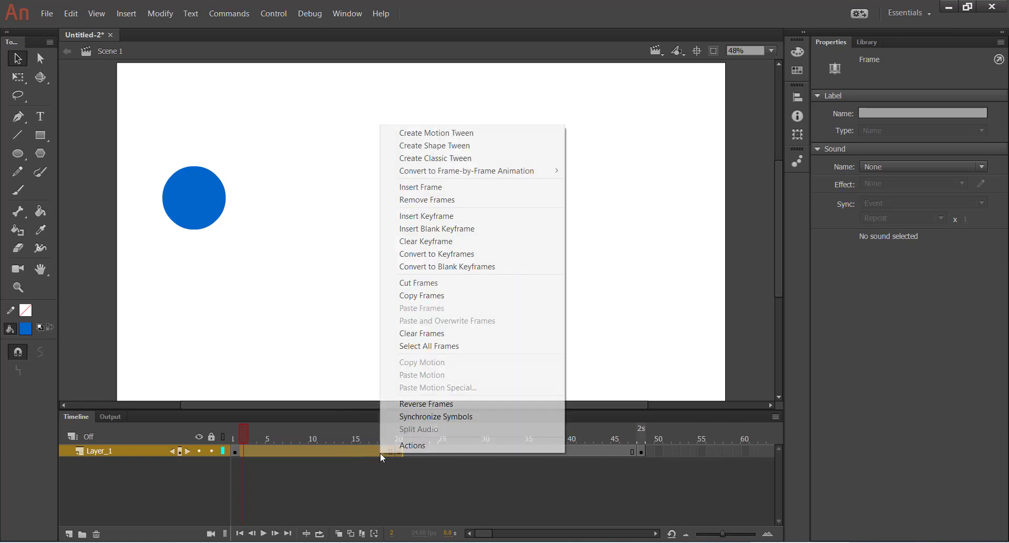
left_click(447, 200)
left_click(506, 480)
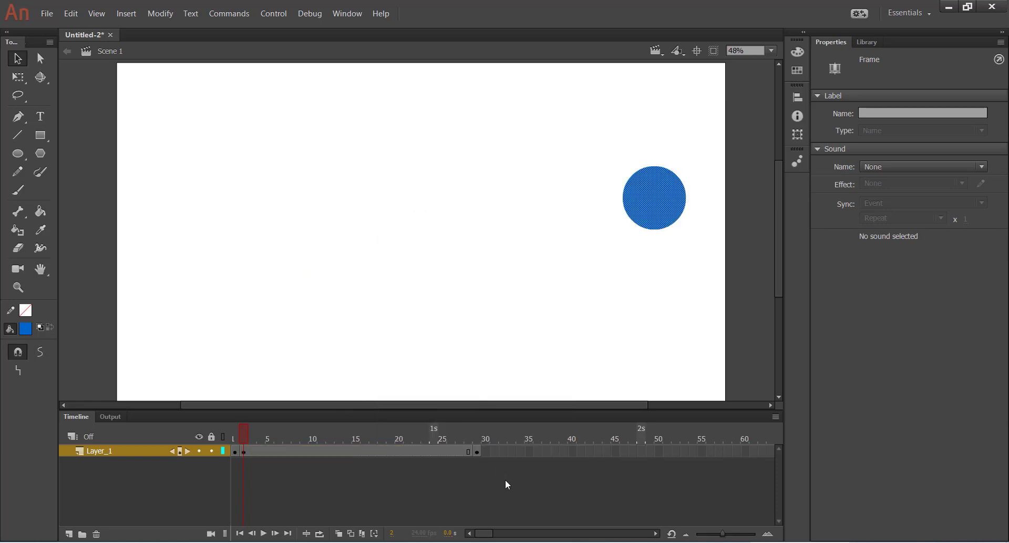
Step: Remove the keyframe at frame 29 on Layer_1 and one frame at keyframe 2
left_click(478, 450)
right_click(478, 450)
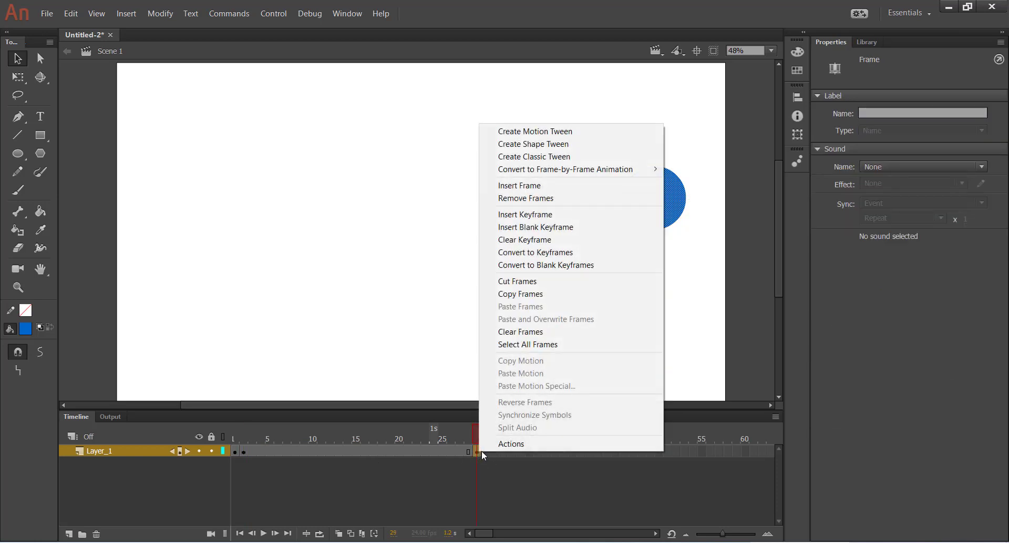
left_click(534, 199)
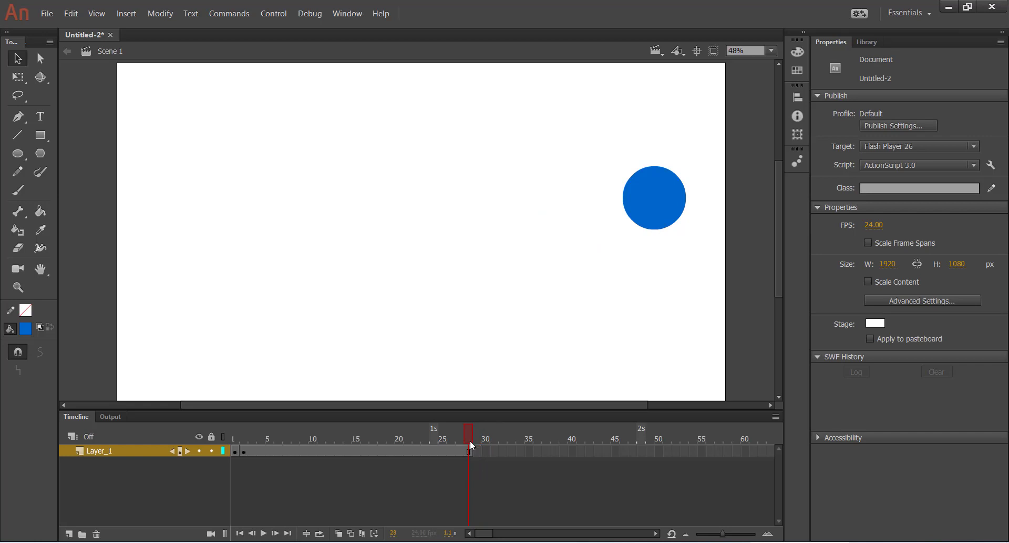
left_click_drag(442, 436, 208, 454)
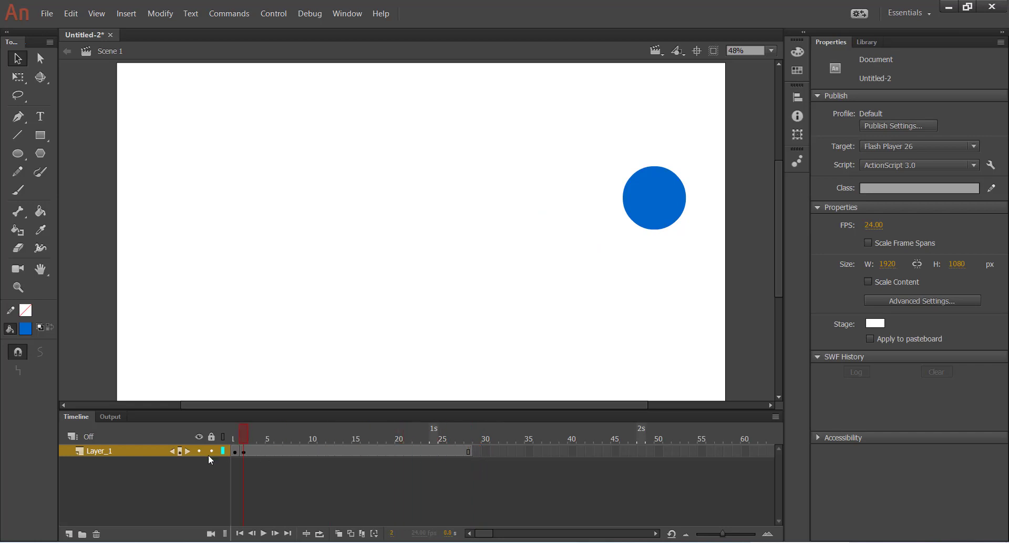
left_click(242, 451)
right_click(241, 452)
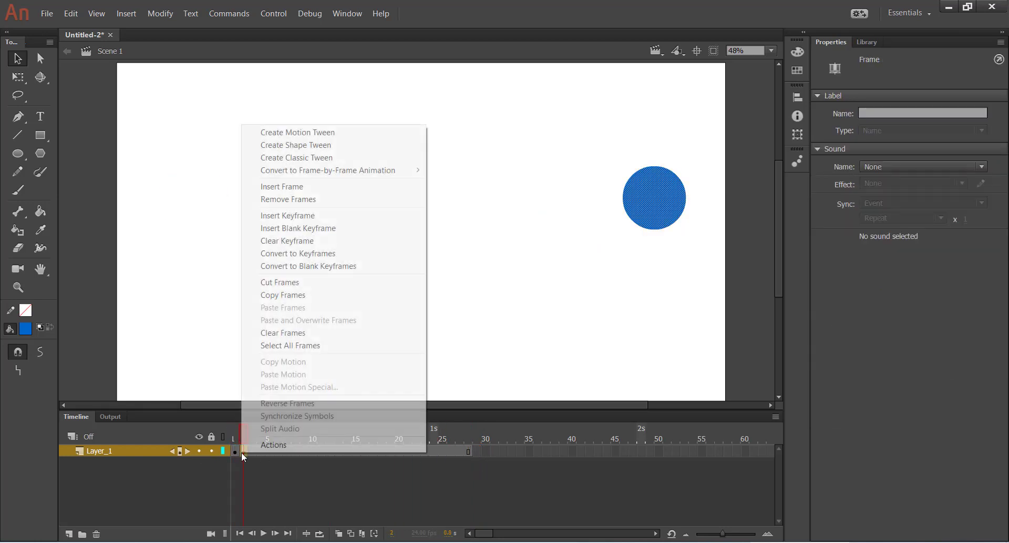
left_click(277, 200)
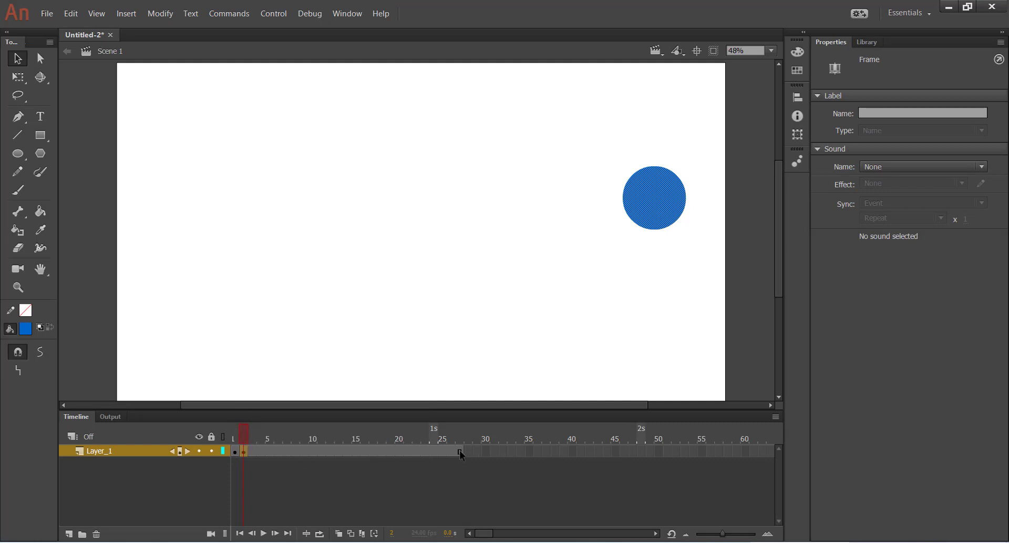
Step: Remove the remaining frames 2 to 27 on Layer_1, leaving only keyframe 1
left_click_drag(459, 451, 203, 465)
left_click(241, 461)
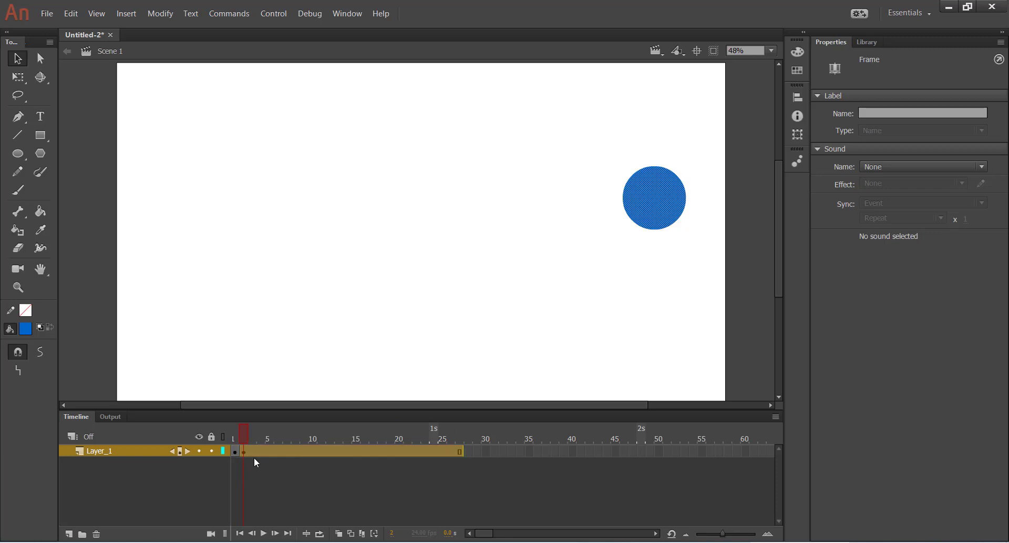
right_click(256, 453)
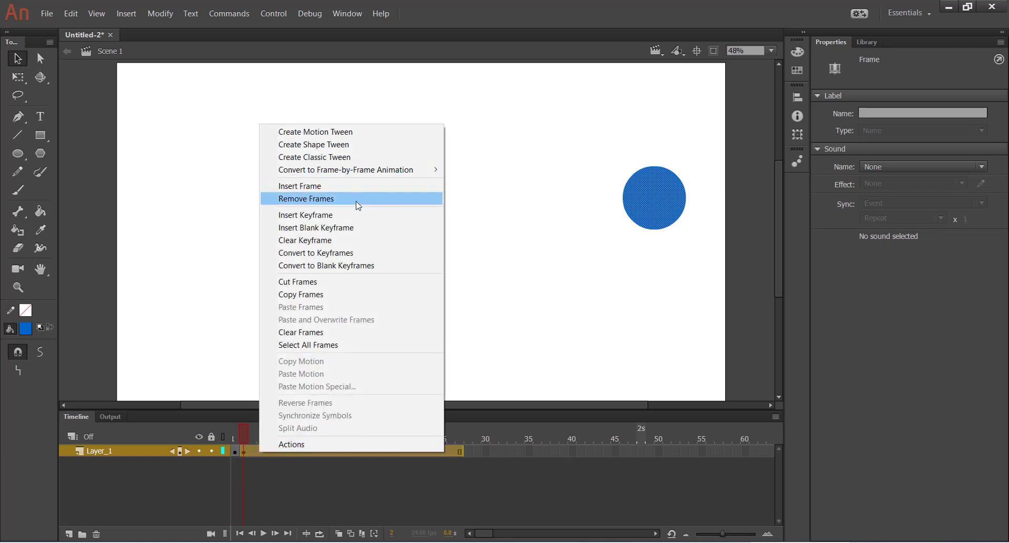
left_click(341, 200)
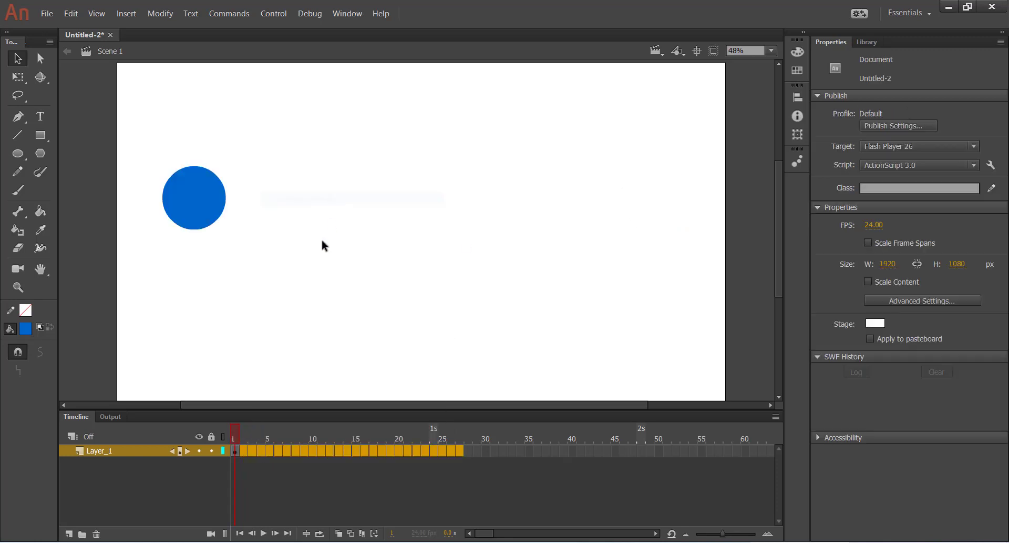
Step: Insert regular frames after keyframe 1 on Layer_1 so that the layer extends to frame 31
left_click(232, 432)
left_click_drag(238, 451, 488, 450)
right_click(449, 451)
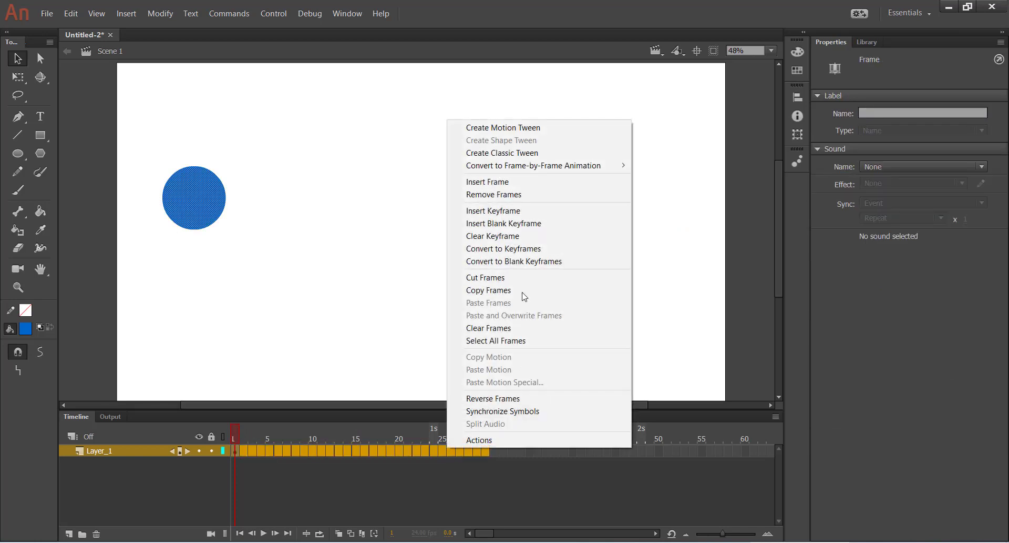
left_click(498, 185)
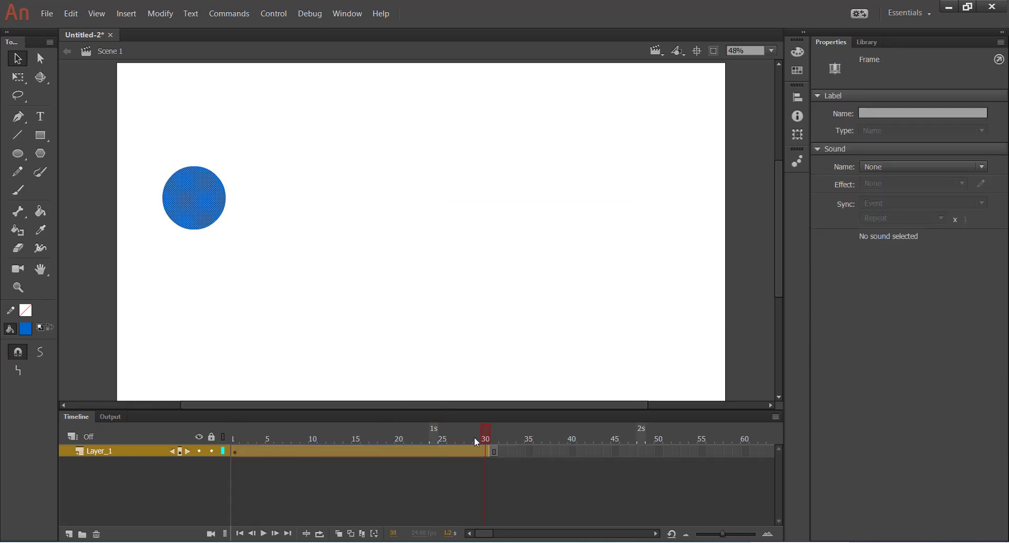
left_click(150, 465)
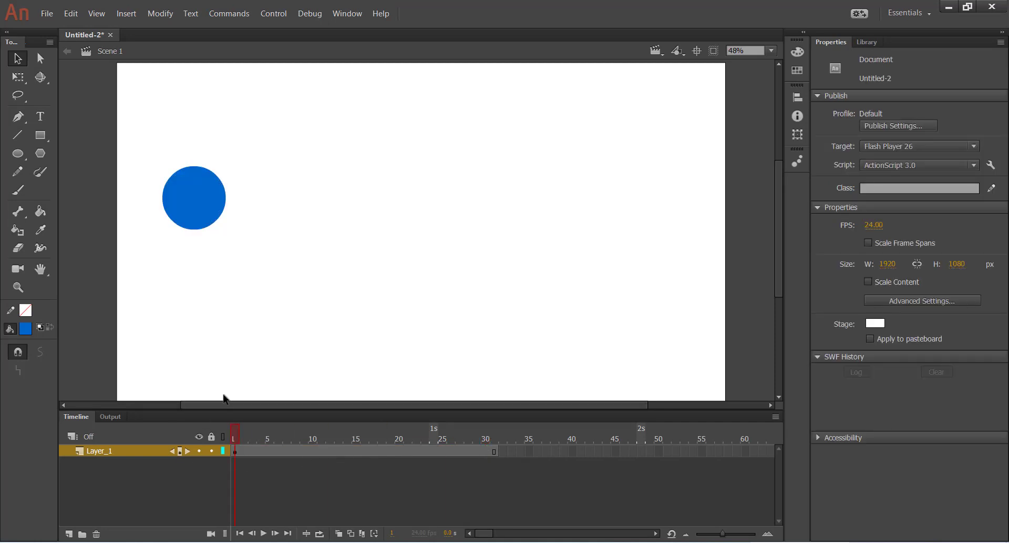
Step: Move the circle straight down on frame 1 to about X 145, Y 532, and insert a keyframe at frame 31
left_click_drag(189, 232, 178, 270)
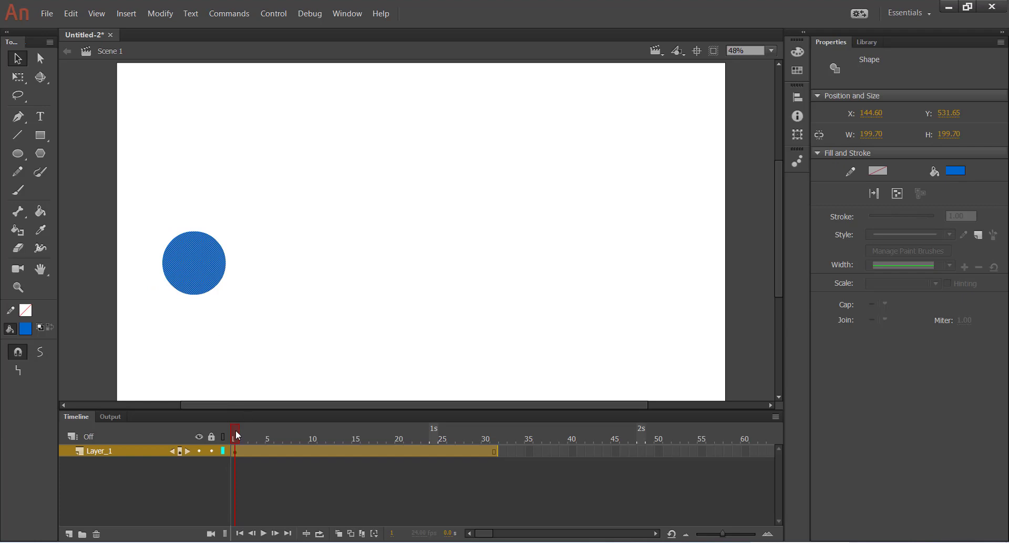
left_click_drag(236, 430, 494, 447)
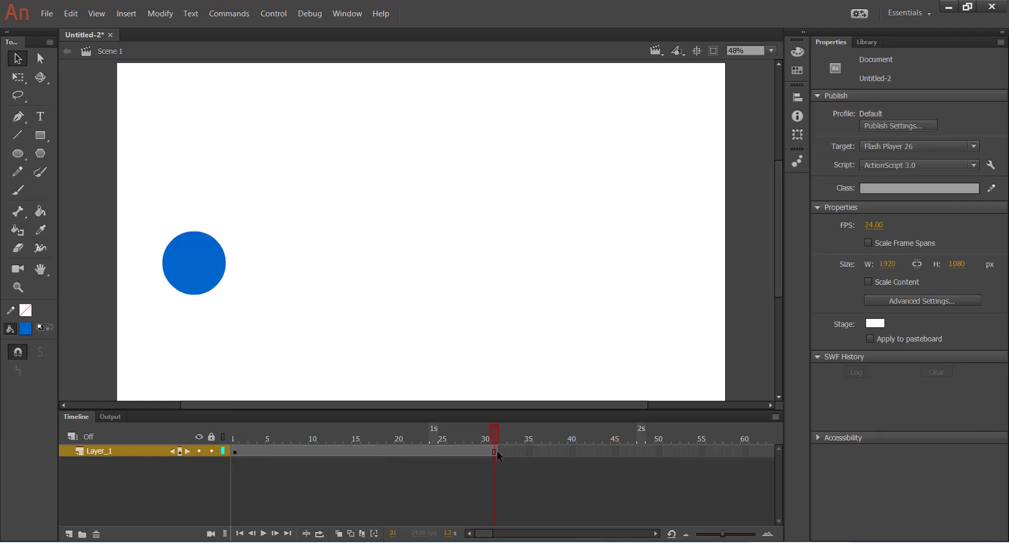
right_click(496, 450)
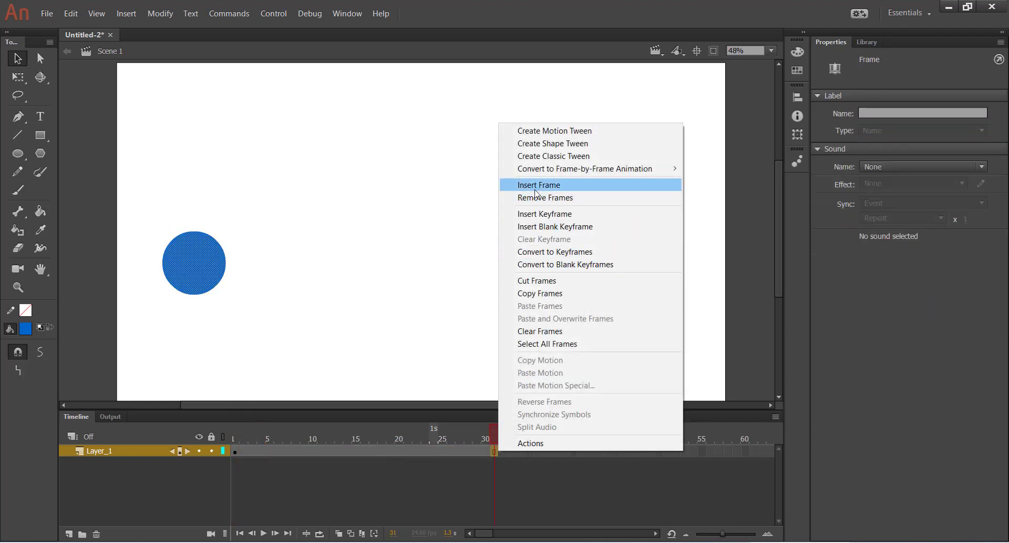
left_click(557, 213)
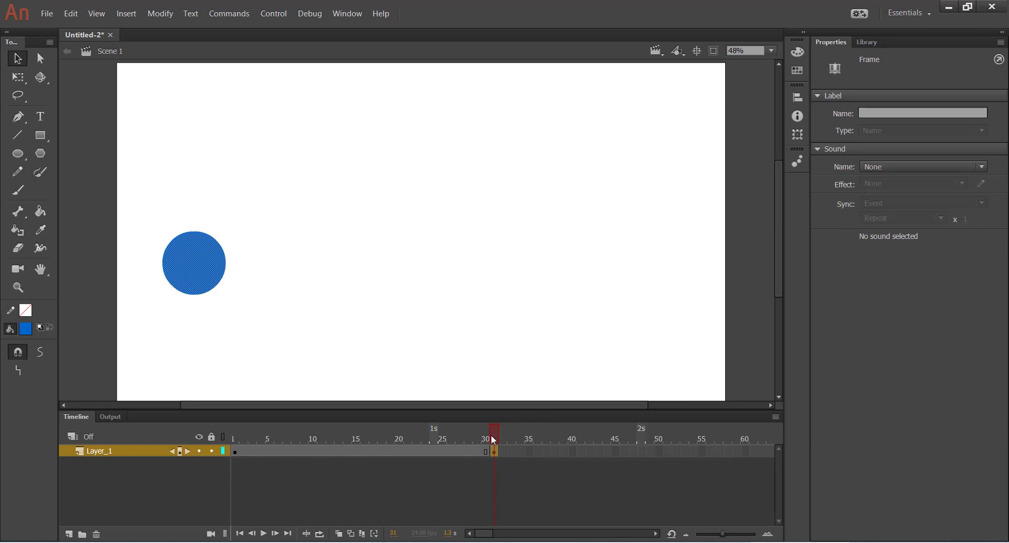
Step: On keyframe 31, move the circle to the right side of the stage, at about X 1561, Y 561
left_click_drag(493, 440, 356, 439)
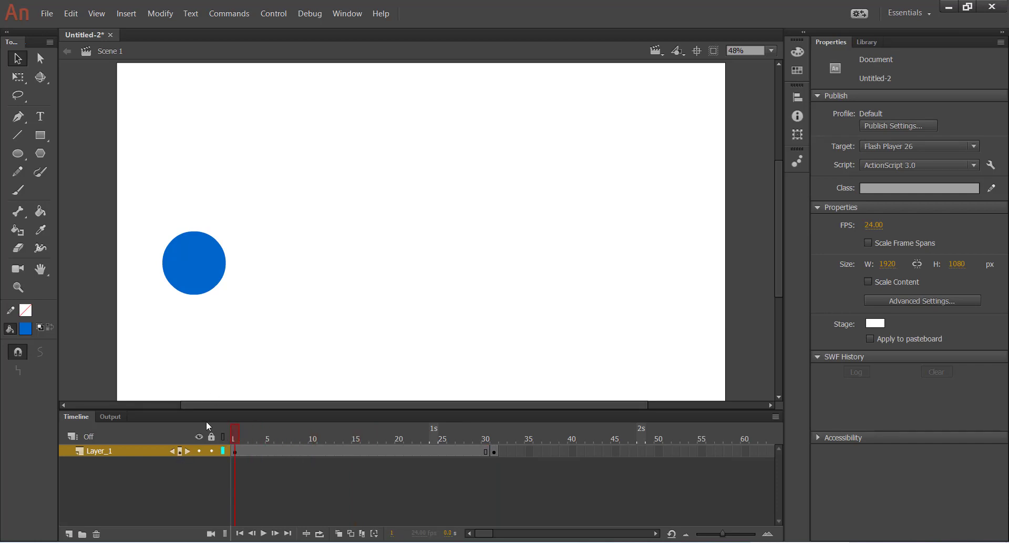
left_click_drag(244, 438, 482, 444)
left_click(494, 448)
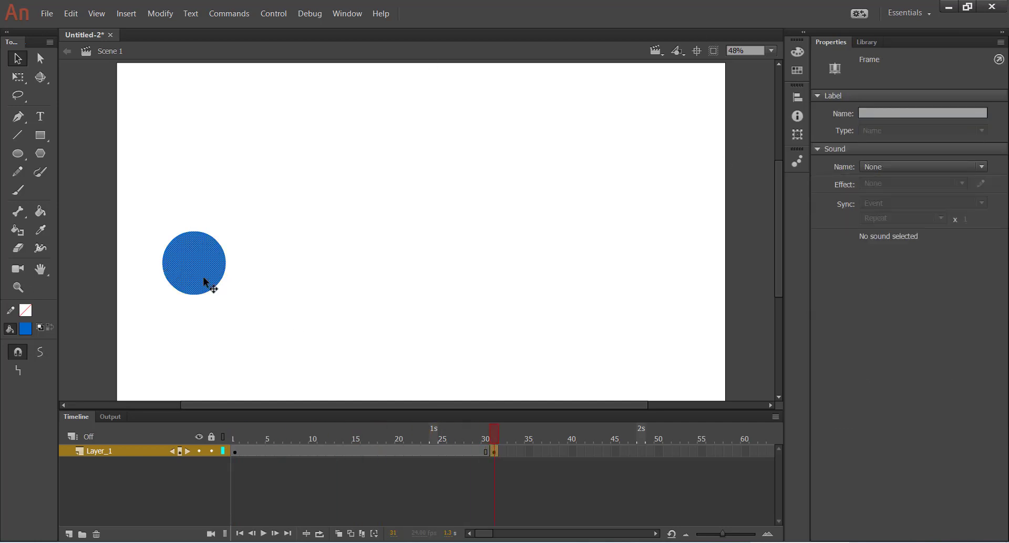
left_click_drag(209, 283, 655, 292)
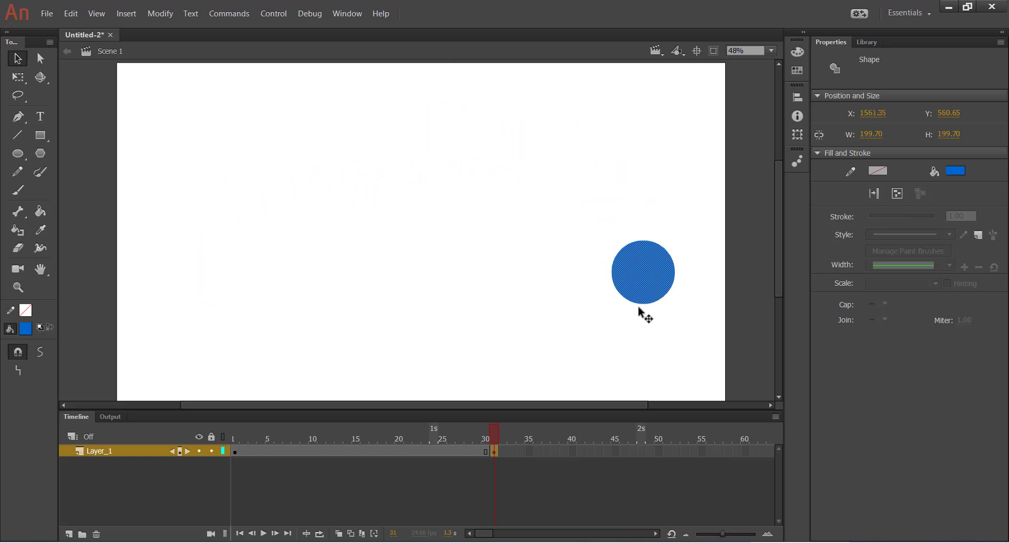
Step: Create a shape tween between keyframes 1 and 31 on Layer_1 and play back the circle's motion
right_click(452, 451)
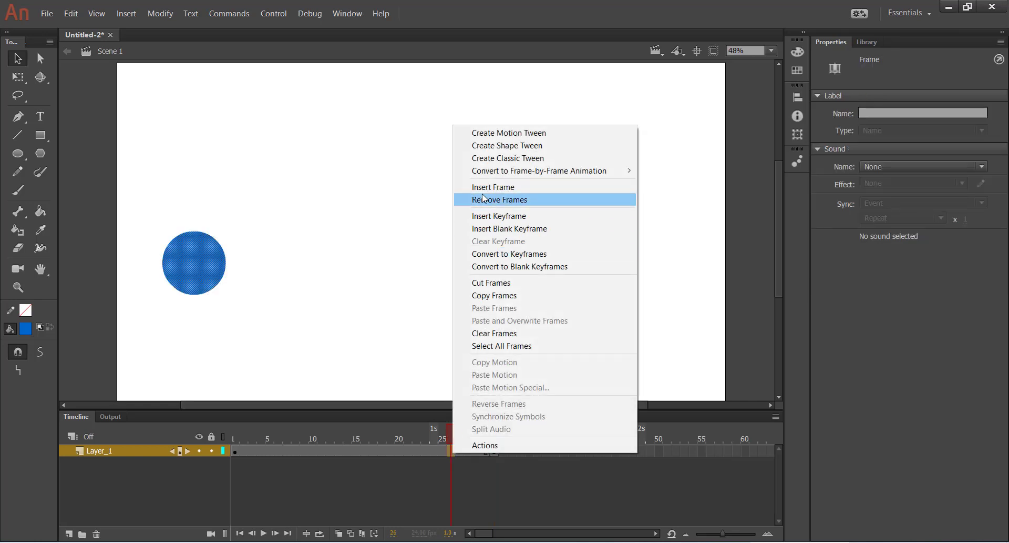
left_click(512, 146)
left_click_drag(451, 429, 235, 436)
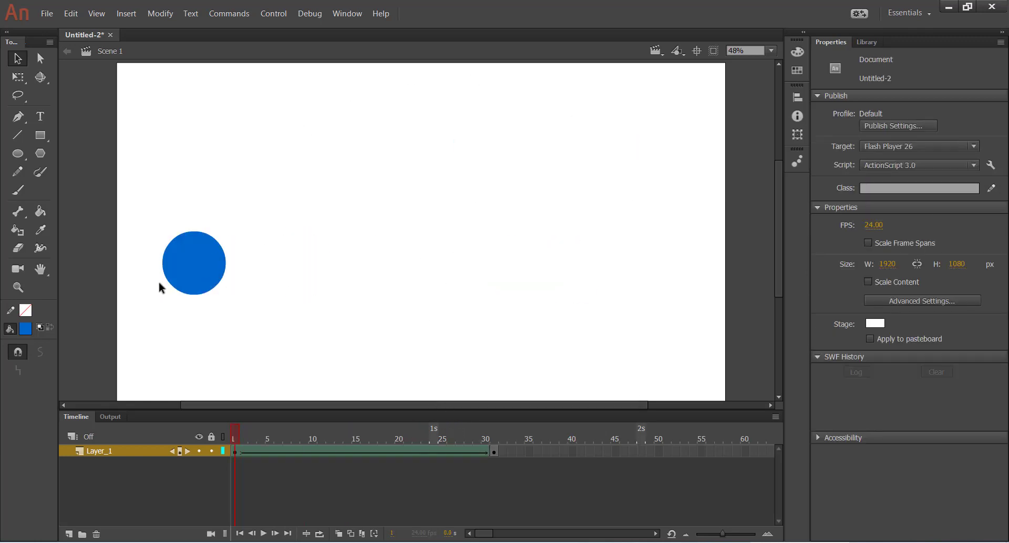
key("Return")
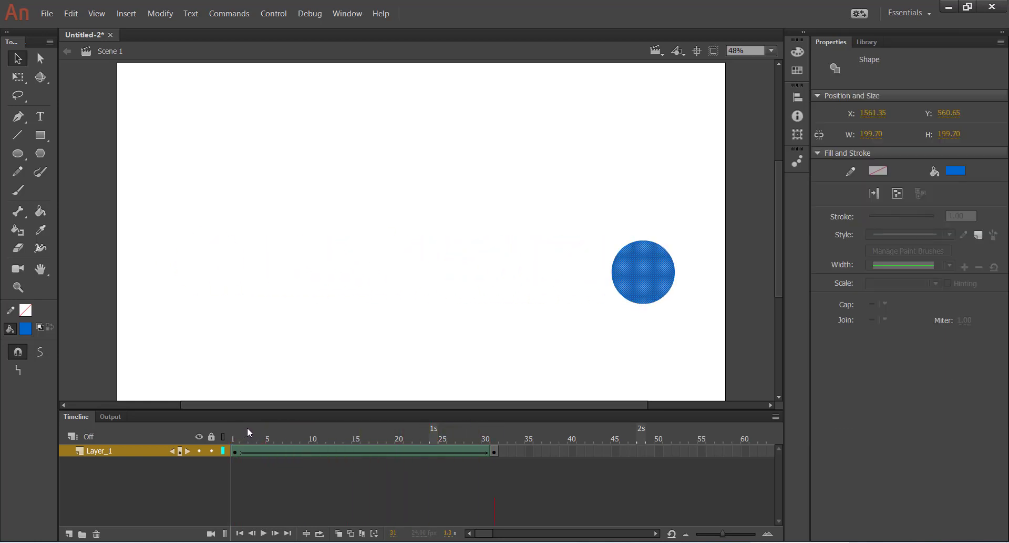
key("Return")
left_click_drag(384, 435, 217, 444)
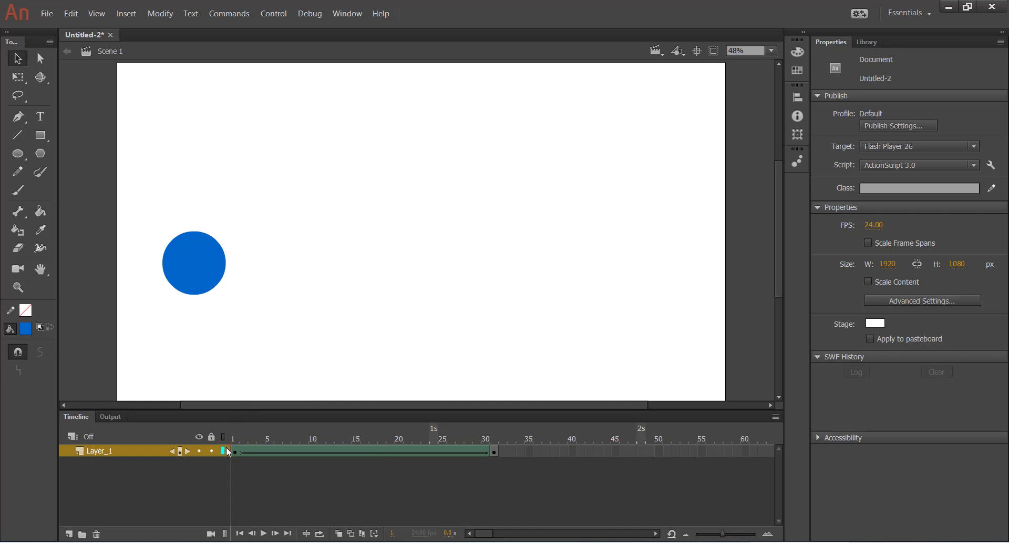
key("Return")
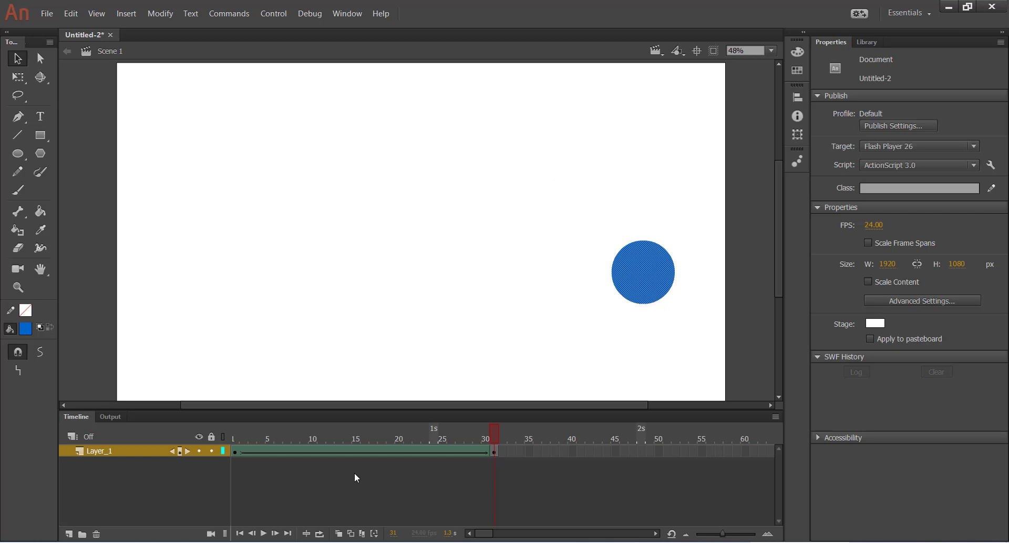
key("Return")
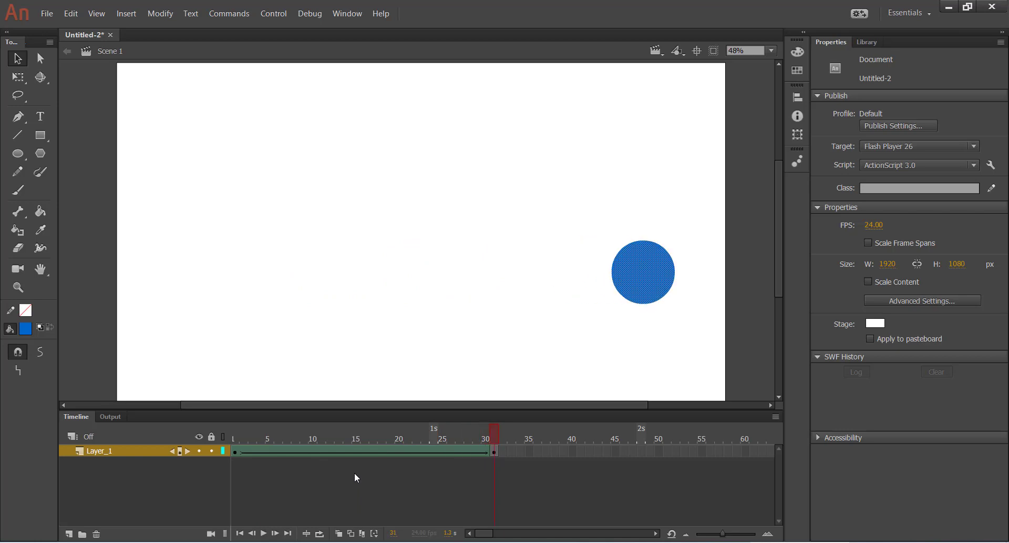